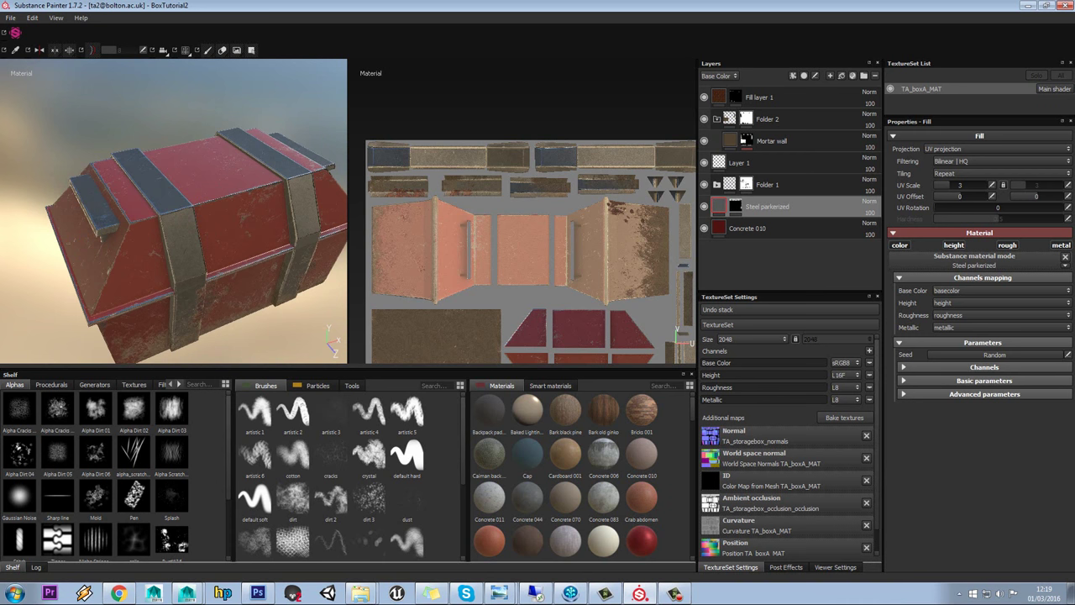
- Switch to Photoshop, check the pixel dimensions of style_typography_noto1.png, and return to Substance Painter
{"action": "key", "text": "alt+Tab"}
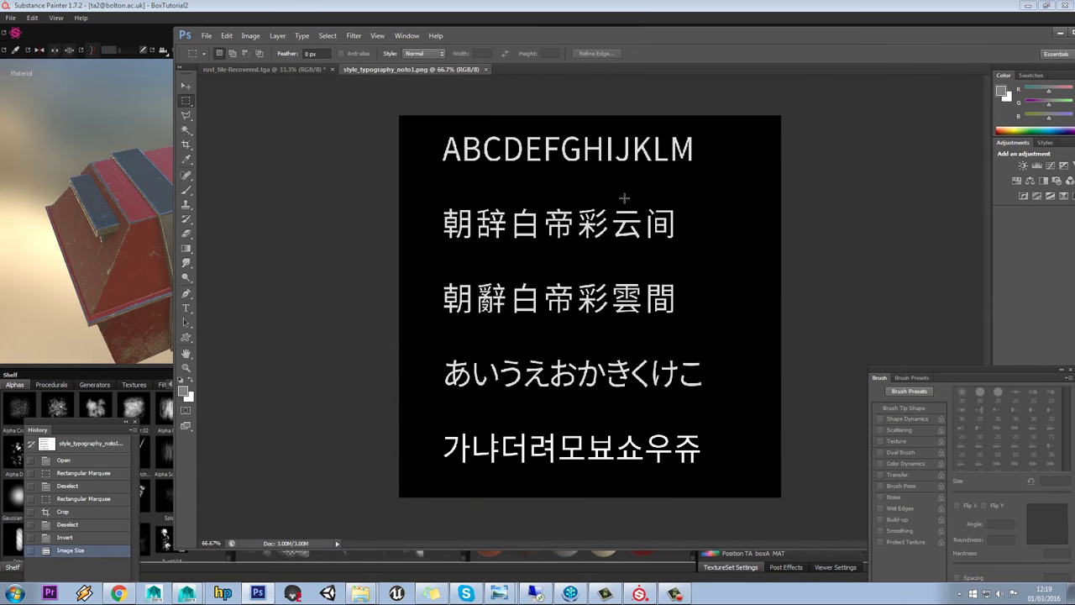
{"action": "left_click", "coordinate": [251, 36]}
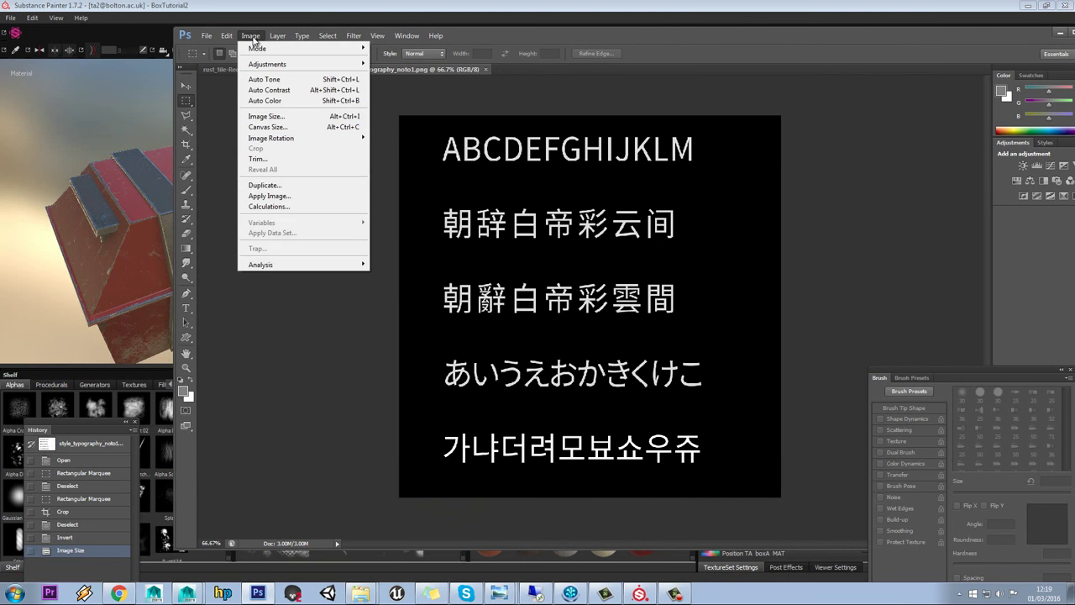
{"action": "left_click", "coordinate": [268, 116]}
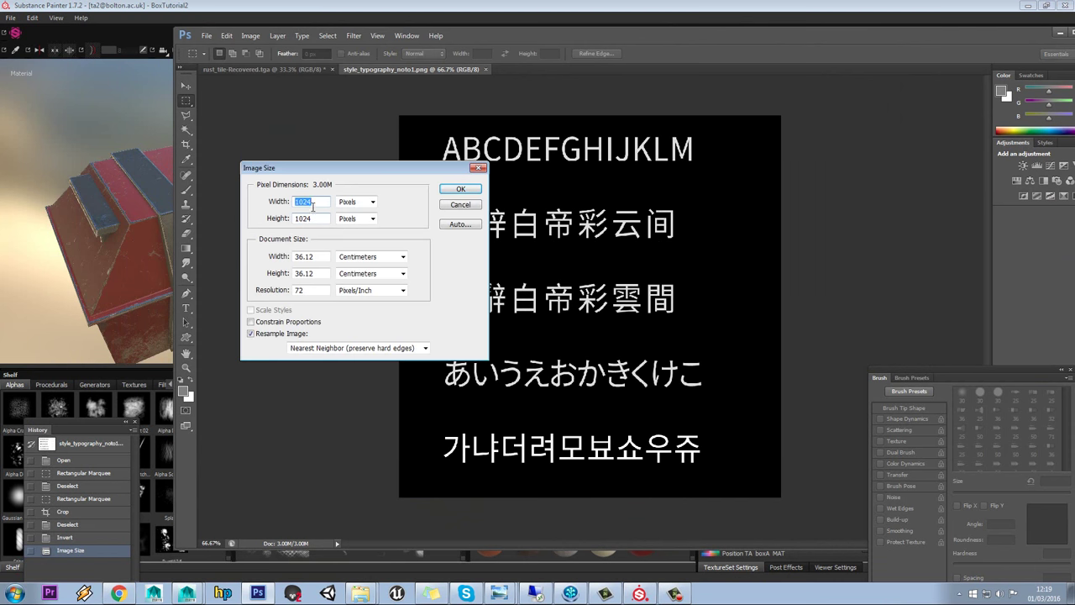
{"action": "left_click", "coordinate": [460, 205]}
{"action": "key", "text": "alt+Tab"}
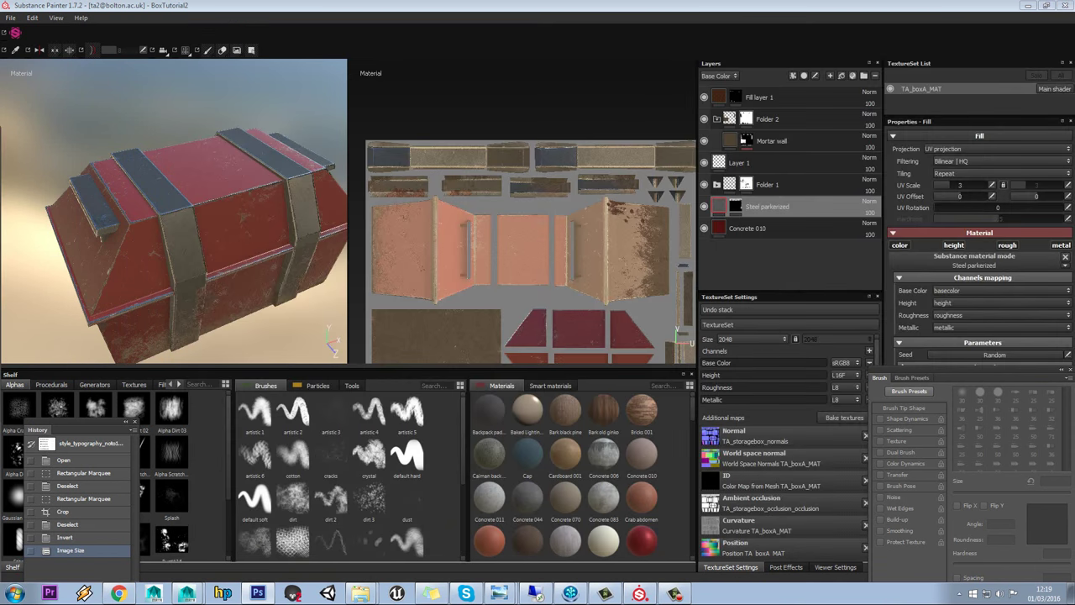
- Import style_typography_noto1.png from the BoxTutorial folder into the alphas shelf and put the file window away
{"action": "middle_click_drag", "start_coordinate": [220, 265], "coordinate": [230, 242], "text": "alt"}
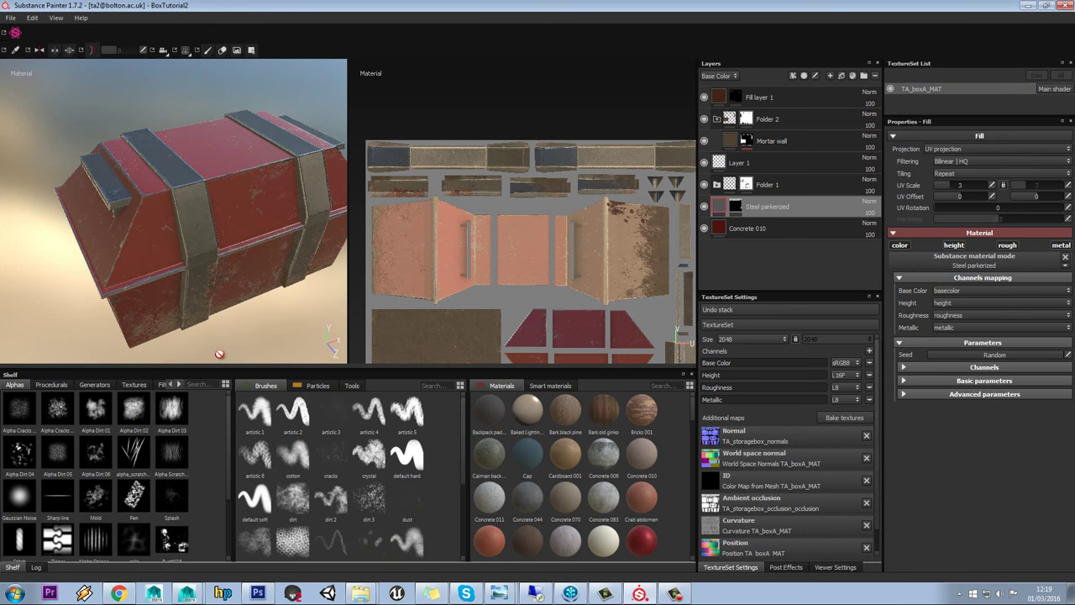
{"action": "left_click", "coordinate": [361, 594]}
{"action": "left_click", "coordinate": [368, 599]}
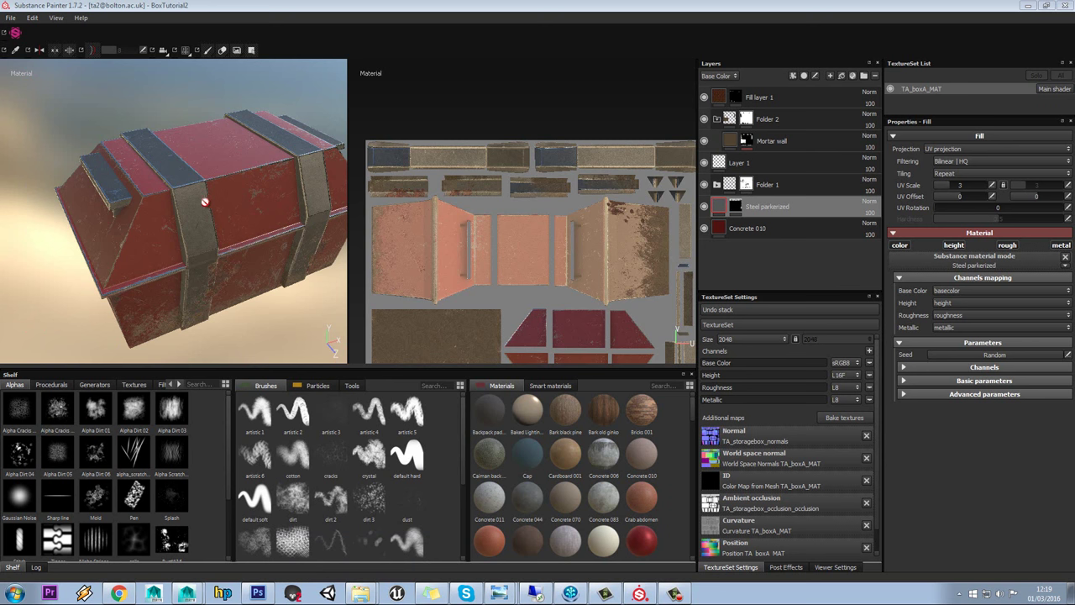
{"action": "left_click", "coordinate": [362, 594]}
{"action": "left_click", "coordinate": [332, 563]}
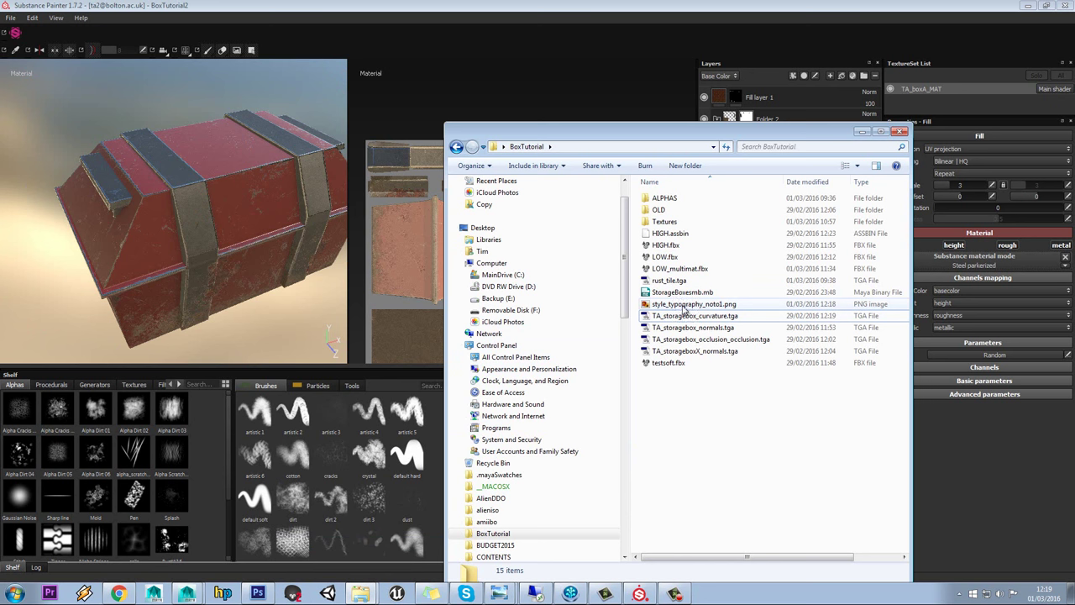
{"action": "mouse_move", "coordinate": [685, 309]}
{"action": "left_mouse_down"}
{"action": "mouse_move", "coordinate": [697, 340]}
{"action": "mouse_move", "coordinate": [212, 506]}
{"action": "left_mouse_up"}
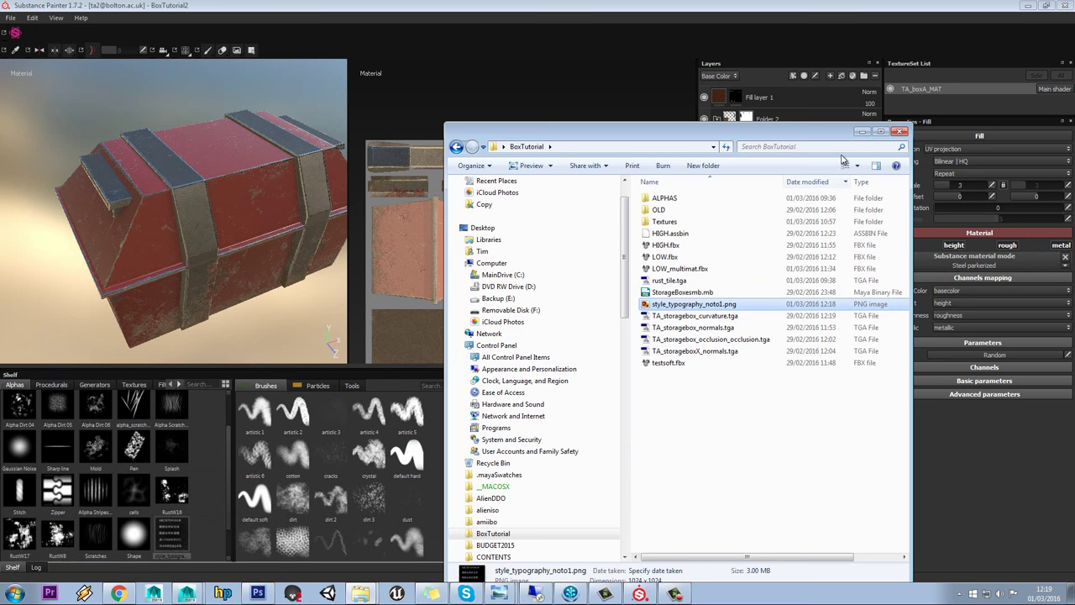
{"action": "left_click", "coordinate": [861, 132]}
- Add a new fill layer at the top of the layer stack and give it a black mask
{"action": "left_click", "coordinate": [841, 75]}
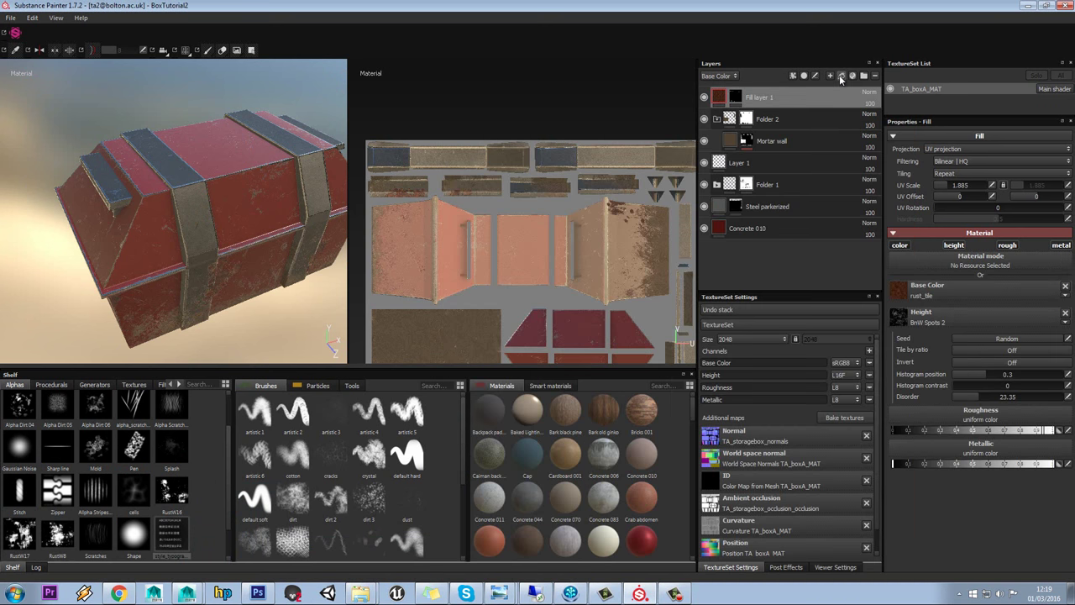
{"action": "mouse_move", "coordinate": [718, 100]}
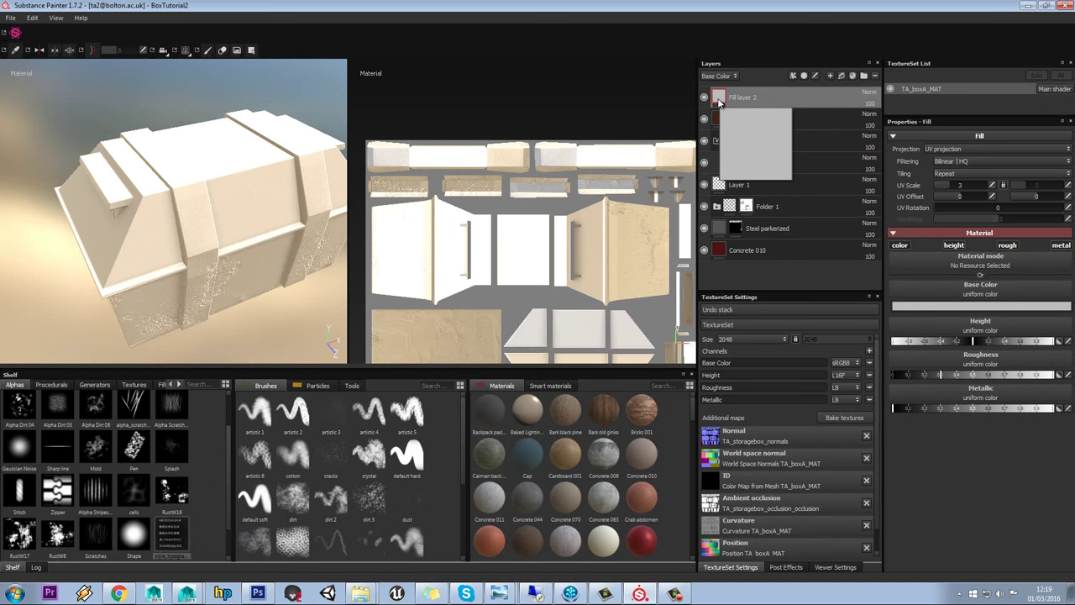
{"action": "mouse_move", "coordinate": [240, 187]}
{"action": "left_mouse_down", "text": "alt"}
{"action": "mouse_move", "coordinate": [223, 163]}
{"action": "mouse_move", "coordinate": [221, 219]}
{"action": "mouse_move", "coordinate": [258, 223]}
{"action": "left_mouse_up", "text": "alt"}
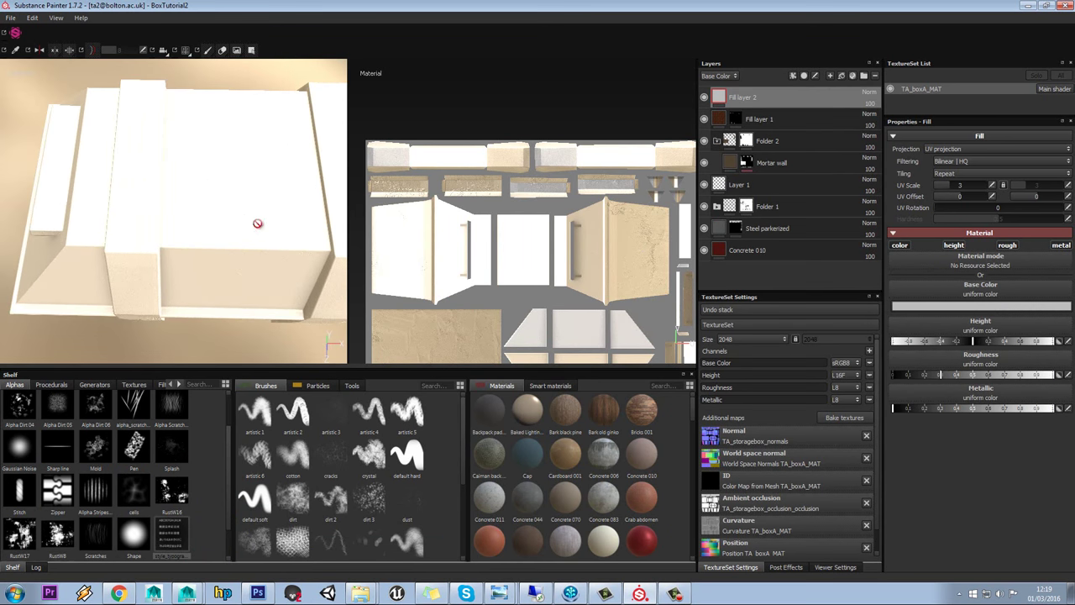
{"action": "right_click", "coordinate": [740, 96]}
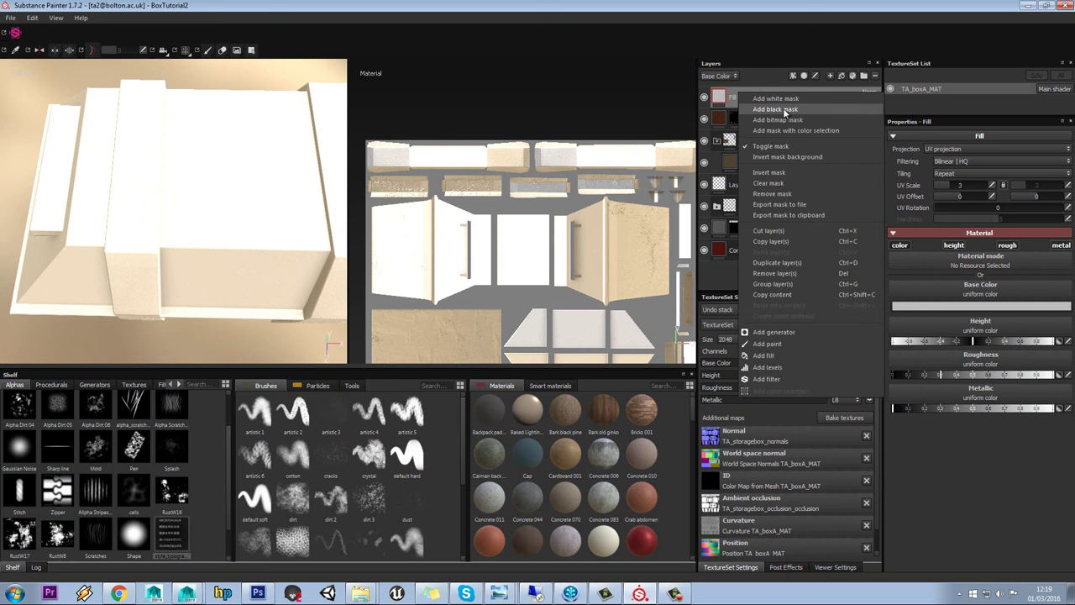
{"action": "left_click", "coordinate": [742, 108]}
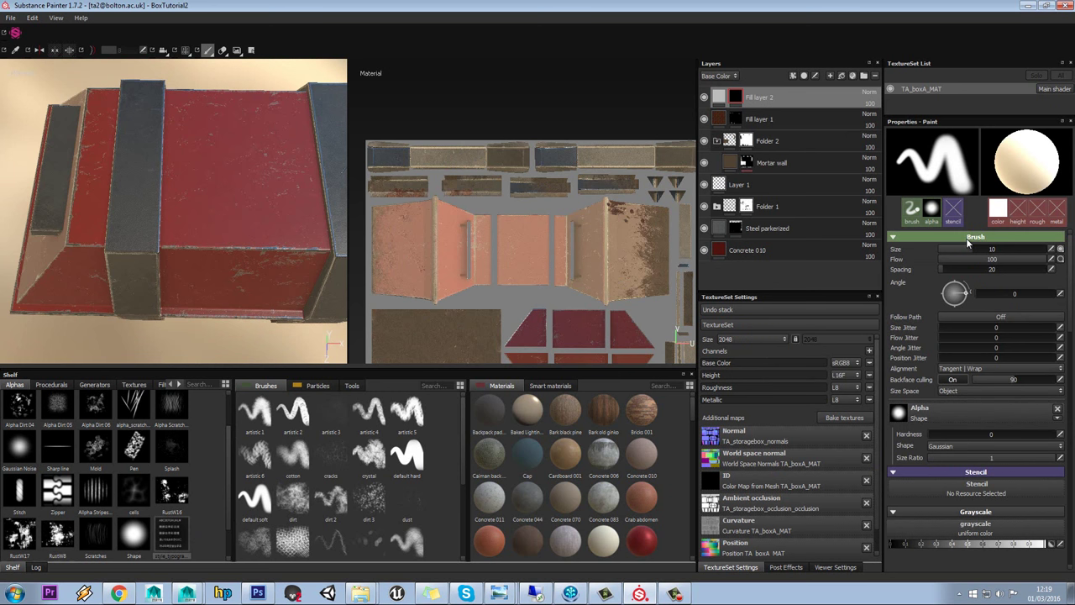
- Assign the style_typography_noto1 alpha as the stencil of the brush that paints the new layer's mask
{"action": "left_click", "coordinate": [412, 465]}
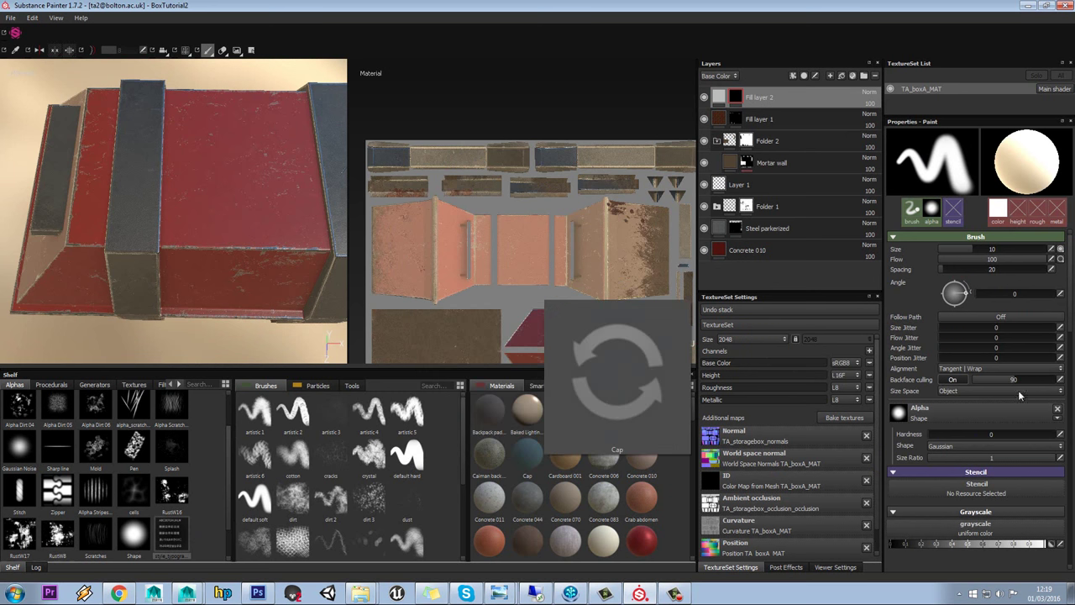
{"action": "left_click", "coordinate": [993, 490]}
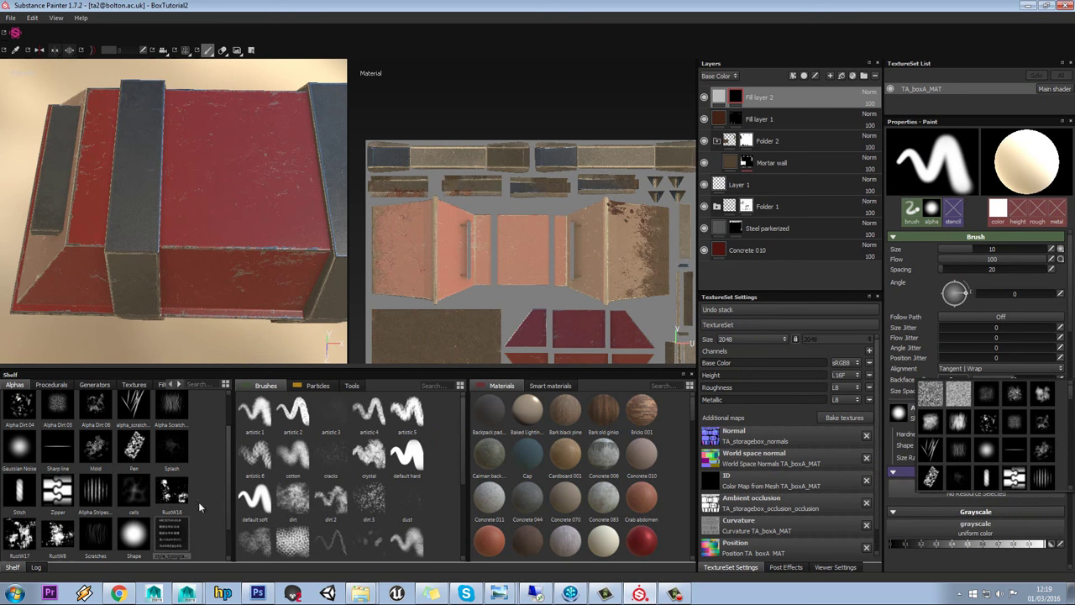
{"action": "left_click", "coordinate": [166, 524]}
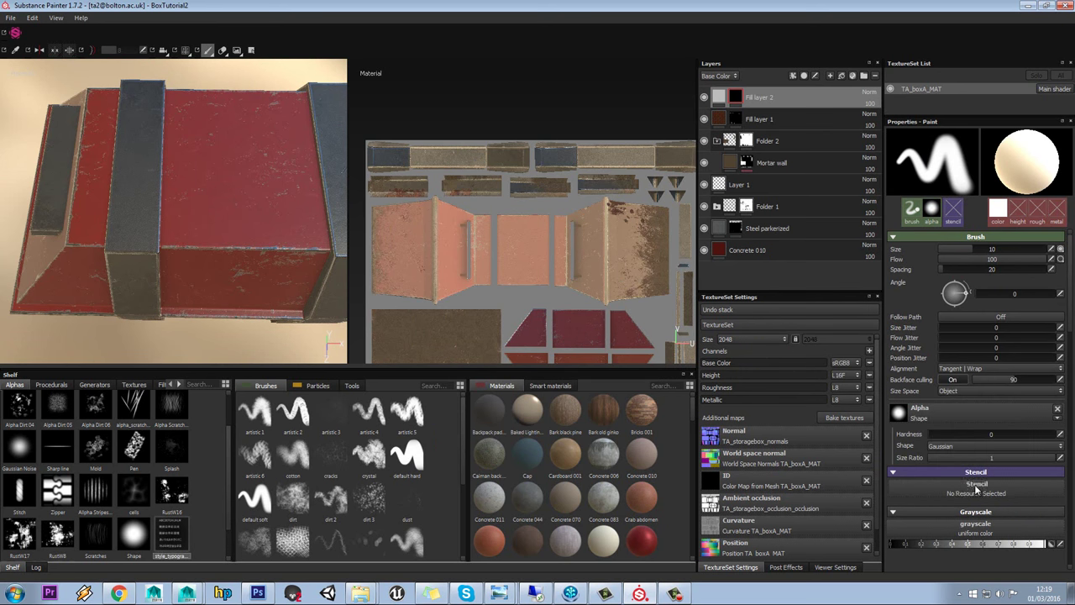
{"action": "left_click_drag", "start_coordinate": [977, 489], "coordinate": [976, 490]}
- Paint the character row 朝辭白帝彩雲間 through the stencil onto the lid's central red panel in the UV view, with brush size 5.58
{"action": "left_click_drag", "start_coordinate": [289, 123], "coordinate": [260, 210], "text": "alt"}
{"action": "right_click_drag", "start_coordinate": [260, 210], "coordinate": [267, 239], "text": "alt"}
{"action": "middle_click_drag", "start_coordinate": [544, 259], "coordinate": [557, 198], "text": "alt"}
{"action": "left_click_drag", "start_coordinate": [239, 215], "coordinate": [222, 209], "text": "alt"}
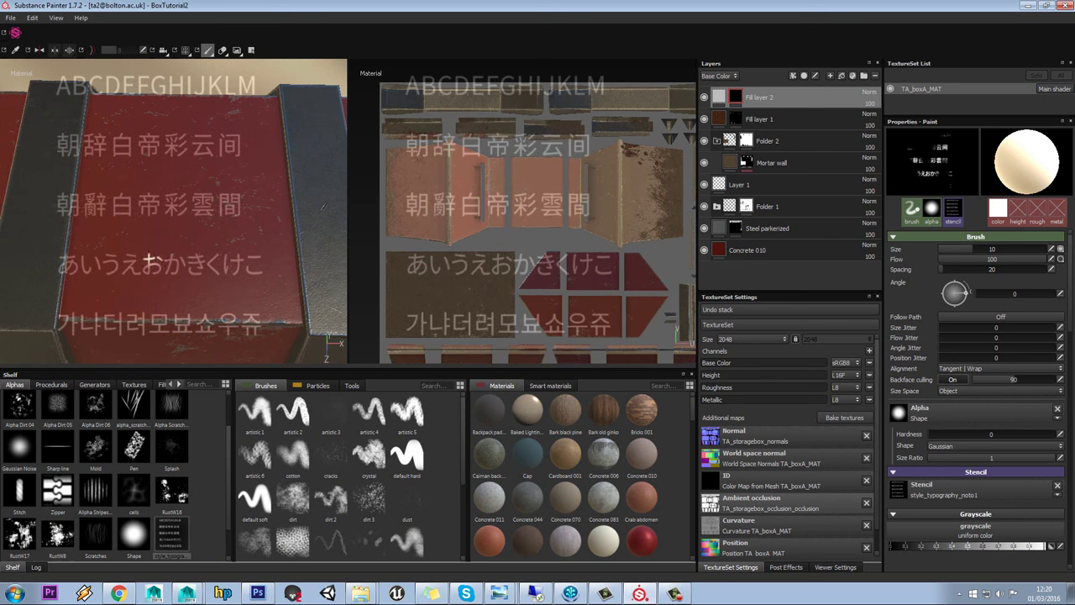
{"action": "mouse_move", "coordinate": [518, 250]}
{"action": "middle_mouse_down", "text": "alt"}
{"action": "mouse_move", "coordinate": [505, 268]}
{"action": "mouse_move", "coordinate": [529, 220]}
{"action": "mouse_move", "coordinate": [539, 266]}
{"action": "mouse_move", "coordinate": [547, 227]}
{"action": "mouse_move", "coordinate": [505, 232]}
{"action": "mouse_move", "coordinate": [509, 327]}
{"action": "middle_mouse_up", "text": "alt"}
{"action": "scroll", "coordinate": [508, 252], "scroll_direction": "up", "scroll_amount": 5}
{"action": "scroll", "coordinate": [512, 262], "scroll_direction": "up", "scroll_amount": 2}
{"action": "scroll", "coordinate": [499, 264], "scroll_direction": "up", "scroll_amount": 2}
{"action": "middle_click_drag", "start_coordinate": [505, 265], "coordinate": [511, 361], "text": "alt"}
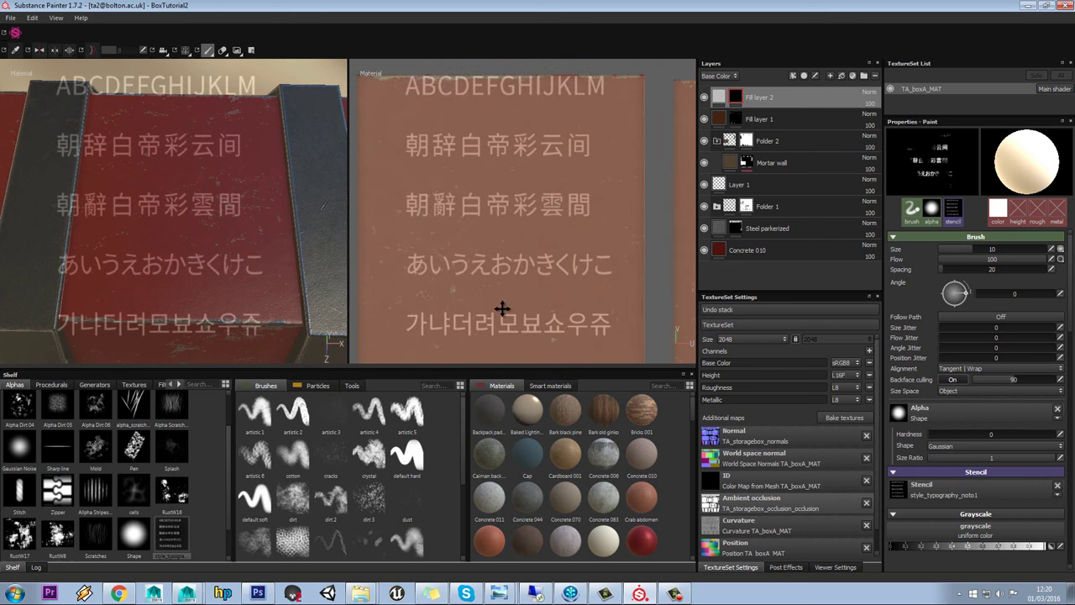
{"action": "scroll", "coordinate": [499, 249], "scroll_direction": "down", "scroll_amount": 3}
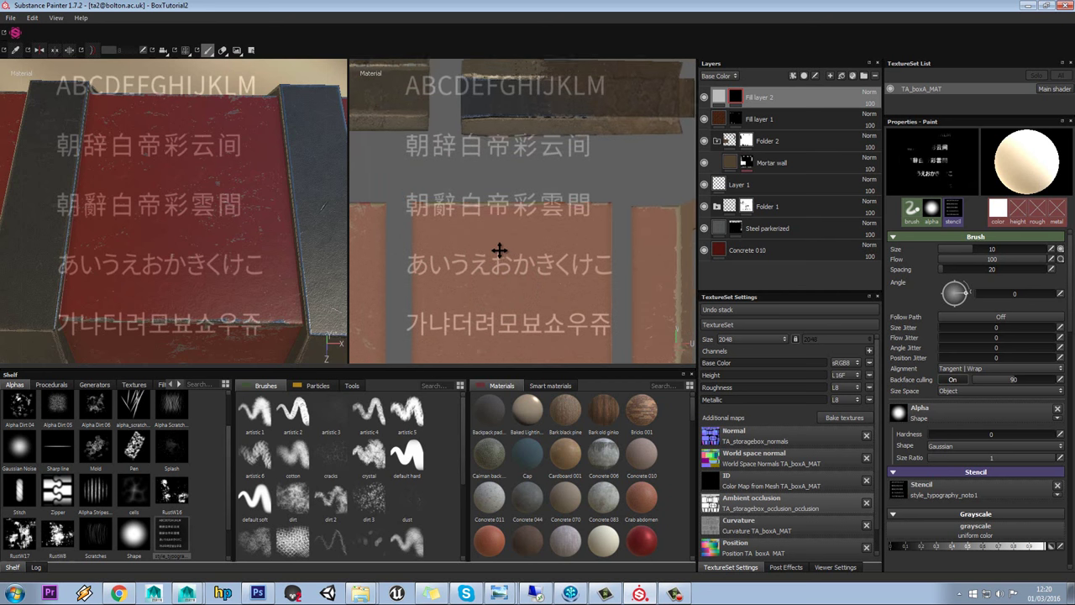
{"action": "middle_click_drag", "start_coordinate": [500, 250], "coordinate": [501, 198], "text": "alt"}
{"action": "scroll", "coordinate": [502, 200], "scroll_direction": "up", "scroll_amount": 1}
{"action": "middle_click_drag", "start_coordinate": [507, 238], "coordinate": [508, 240], "text": "alt"}
{"action": "right_click_drag", "start_coordinate": [499, 207], "coordinate": [482, 207], "text": "ctrl"}
{"action": "mouse_move", "coordinate": [465, 209]}
{"action": "left_mouse_down"}
{"action": "mouse_move", "coordinate": [452, 202]}
{"action": "mouse_move", "coordinate": [563, 201]}
{"action": "mouse_move", "coordinate": [613, 184]}
{"action": "mouse_move", "coordinate": [580, 205]}
{"action": "left_mouse_up"}
- Stencil the characters 白 and 彩 side by side beneath the end of the painted row, using brush size 2.44
{"action": "mouse_move", "coordinate": [579, 279]}
{"action": "middle_mouse_down", "text": "alt"}
{"action": "mouse_move", "coordinate": [557, 207]}
{"action": "mouse_move", "coordinate": [532, 207]}
{"action": "mouse_move", "coordinate": [471, 247]}
{"action": "mouse_move", "coordinate": [479, 243]}
{"action": "middle_mouse_up", "text": "alt"}
{"action": "scroll", "coordinate": [476, 247], "scroll_direction": "up", "scroll_amount": 1}
{"action": "scroll", "coordinate": [478, 239], "scroll_direction": "down", "scroll_amount": 2}
{"action": "scroll", "coordinate": [479, 236], "scroll_direction": "up", "scroll_amount": 1}
{"action": "left_click_drag", "start_coordinate": [481, 237], "coordinate": [496, 233], "text": "alt"}
{"action": "right_click_drag", "start_coordinate": [491, 233], "coordinate": [491, 212], "text": "alt"}
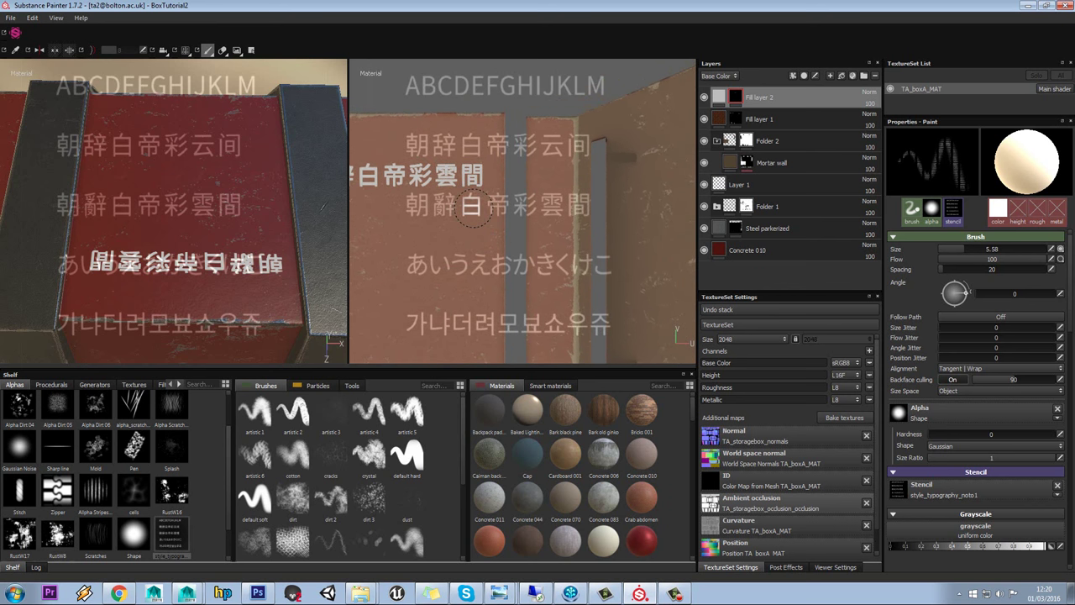
{"action": "right_click_drag", "start_coordinate": [471, 211], "coordinate": [462, 211], "text": "ctrl"}
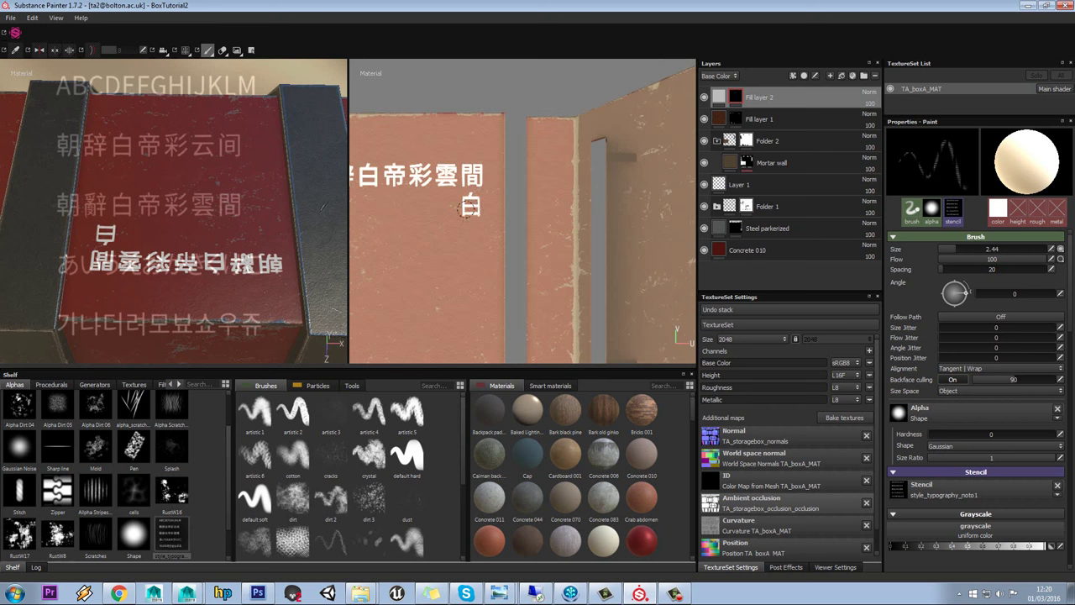
{"action": "left_click_drag", "start_coordinate": [472, 205], "coordinate": [472, 205]}
{"action": "mouse_move", "coordinate": [479, 222]}
{"action": "middle_mouse_down"}
{"action": "mouse_move", "coordinate": [499, 216]}
{"action": "mouse_move", "coordinate": [565, 236]}
{"action": "mouse_move", "coordinate": [556, 222]}
{"action": "middle_mouse_up"}
{"action": "left_click", "coordinate": [522, 197]}
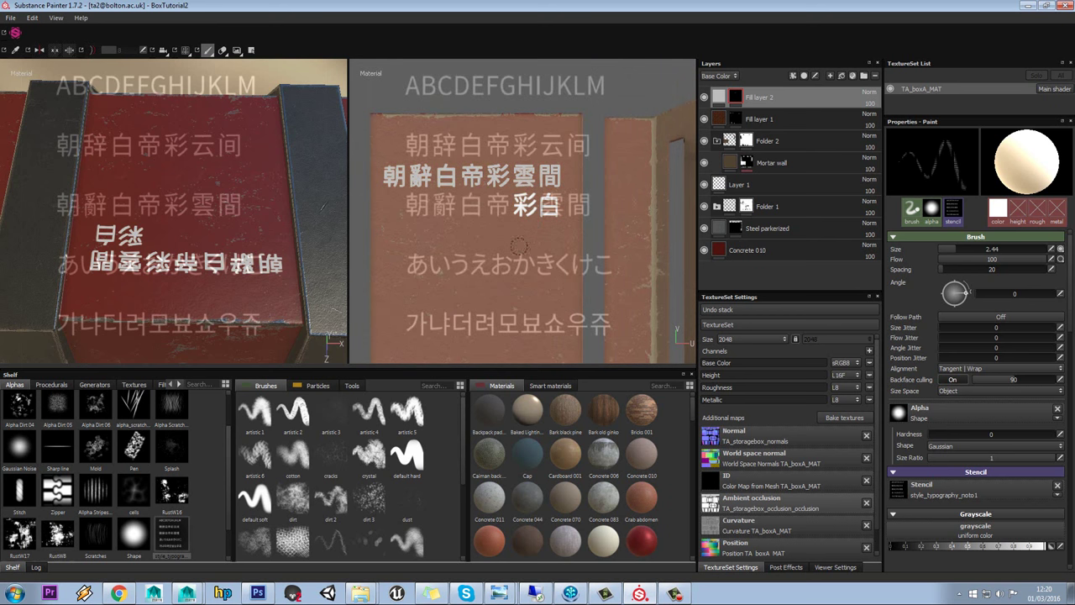
- Stencil the characters 云 and 朝 at a larger scale below the small lettering, using brush size 9.96
{"action": "mouse_move", "coordinate": [522, 244]}
{"action": "middle_mouse_down"}
{"action": "mouse_move", "coordinate": [555, 178]}
{"action": "mouse_move", "coordinate": [518, 244]}
{"action": "mouse_move", "coordinate": [521, 214]}
{"action": "mouse_move", "coordinate": [545, 186]}
{"action": "mouse_move", "coordinate": [533, 207]}
{"action": "middle_mouse_up"}
{"action": "scroll", "coordinate": [546, 200], "scroll_direction": "up", "scroll_amount": 3}
{"action": "scroll", "coordinate": [548, 197], "scroll_direction": "down", "scroll_amount": 5}
{"action": "mouse_move", "coordinate": [554, 200]}
{"action": "middle_mouse_down"}
{"action": "mouse_move", "coordinate": [568, 127]}
{"action": "mouse_move", "coordinate": [565, 183]}
{"action": "middle_mouse_up"}
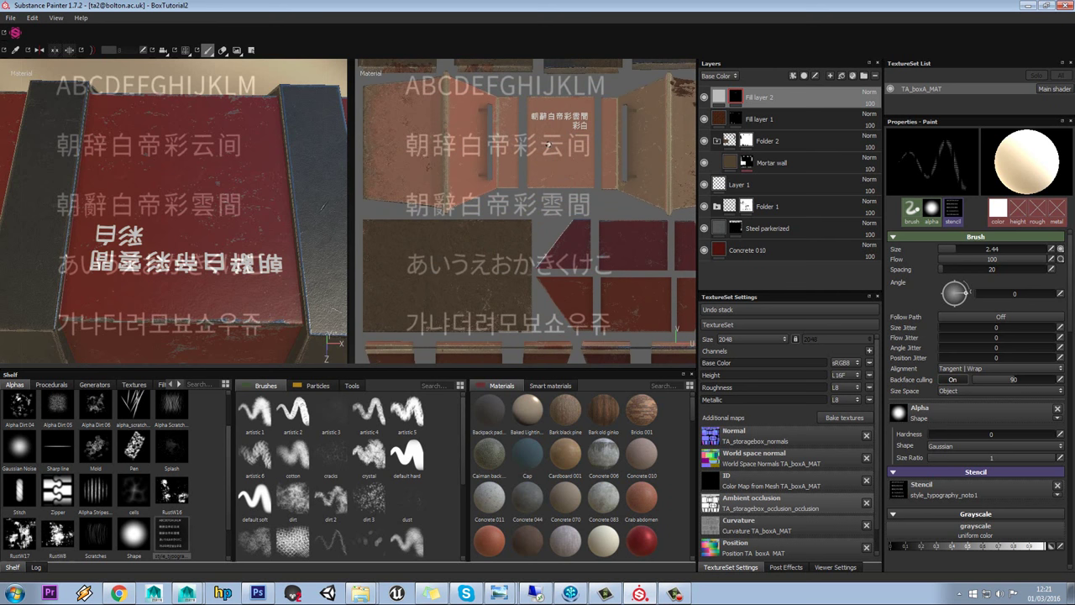
{"action": "right_click_drag", "start_coordinate": [549, 144], "coordinate": [555, 145], "text": "ctrl"}
{"action": "mouse_move", "coordinate": [547, 144]}
{"action": "left_mouse_down"}
{"action": "mouse_move", "coordinate": [558, 141]}
{"action": "mouse_move", "coordinate": [555, 152]}
{"action": "left_mouse_up"}
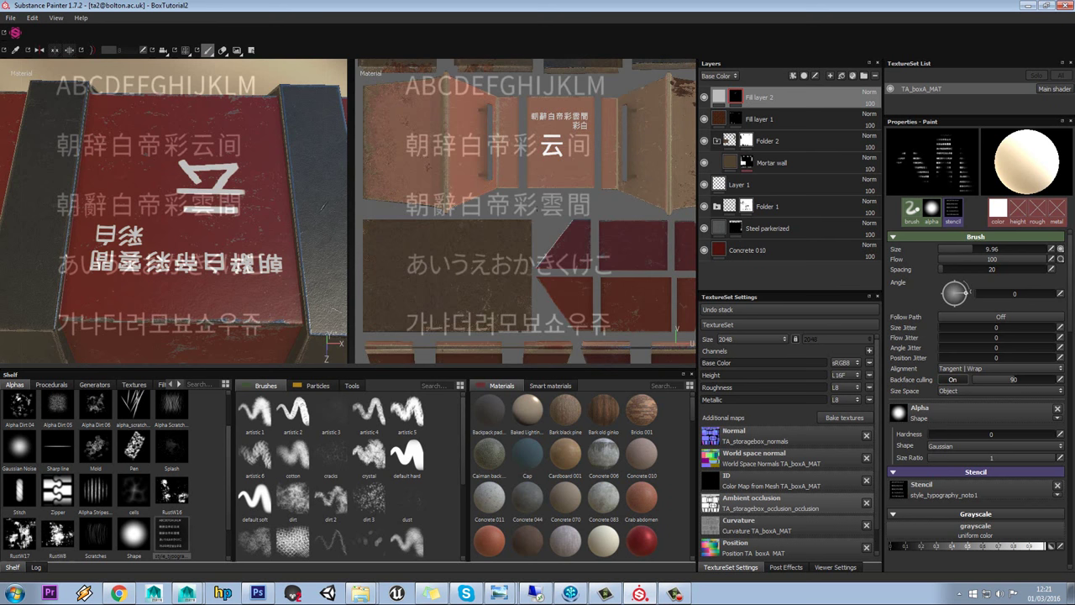
{"action": "middle_click_drag", "start_coordinate": [499, 182], "coordinate": [341, 178], "text": "alt"}
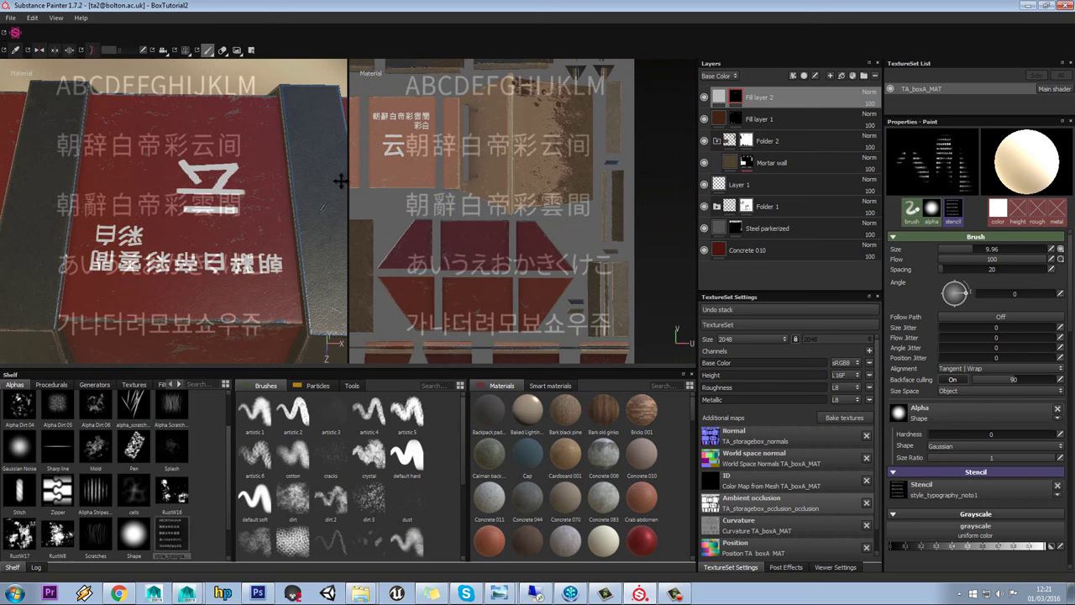
{"action": "left_click", "coordinate": [411, 142]}
{"action": "mouse_move", "coordinate": [418, 143]}
{"action": "left_mouse_down"}
{"action": "mouse_move", "coordinate": [420, 162]}
{"action": "mouse_move", "coordinate": [422, 138]}
{"action": "left_mouse_up"}
- Set the lettering fill layer's height to about 0.1 and its roughness to about 0.15, checking the relief on the box
{"action": "middle_click_drag", "start_coordinate": [428, 212], "coordinate": [495, 228], "text": "alt"}
{"action": "left_click_drag", "start_coordinate": [286, 198], "coordinate": [160, 221], "text": "alt"}
{"action": "middle_click_drag", "start_coordinate": [160, 221], "coordinate": [170, 207], "text": "alt"}
{"action": "right_click_drag", "start_coordinate": [169, 210], "coordinate": [100, 205], "text": "alt"}
{"action": "left_click", "coordinate": [720, 97]}
{"action": "left_click_drag", "start_coordinate": [293, 205], "coordinate": [263, 182], "text": "alt"}
{"action": "middle_click_drag", "start_coordinate": [223, 164], "coordinate": [223, 209], "text": "alt"}
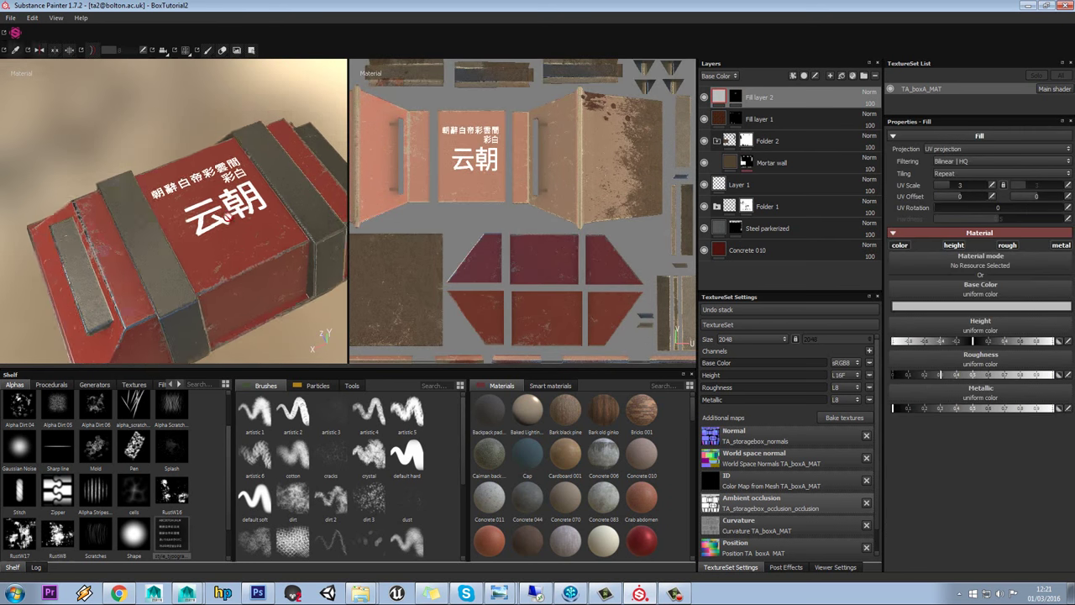
{"action": "right_click_drag", "start_coordinate": [223, 209], "coordinate": [268, 206], "text": "alt"}
{"action": "left_click_drag", "start_coordinate": [269, 205], "coordinate": [258, 200], "text": "alt"}
{"action": "left_click_drag", "start_coordinate": [296, 124], "coordinate": [304, 117], "text": "alt"}
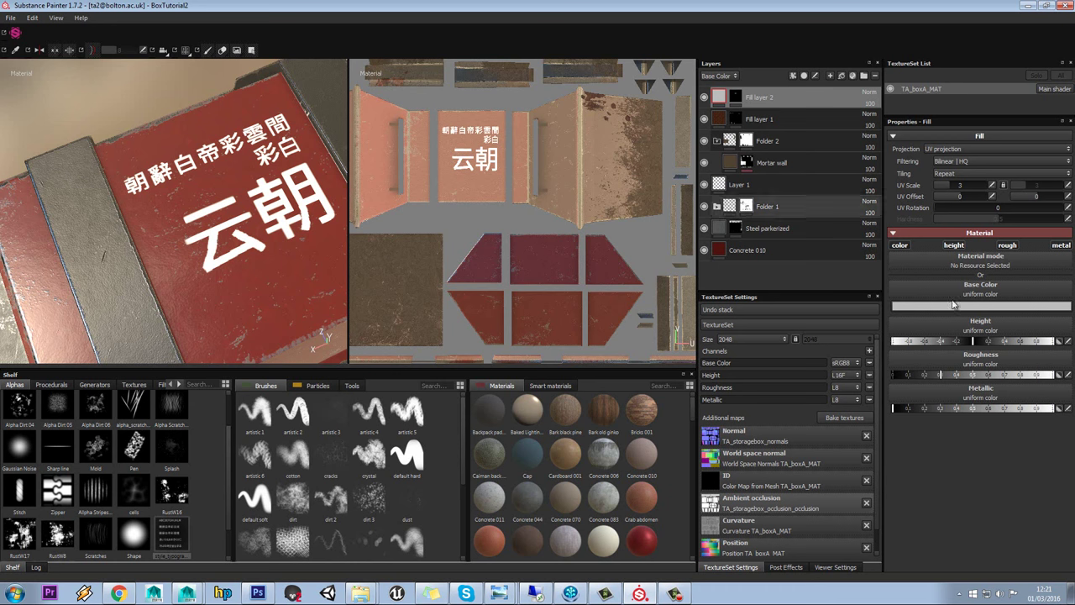
{"action": "left_click_drag", "start_coordinate": [984, 342], "coordinate": [1038, 345]}
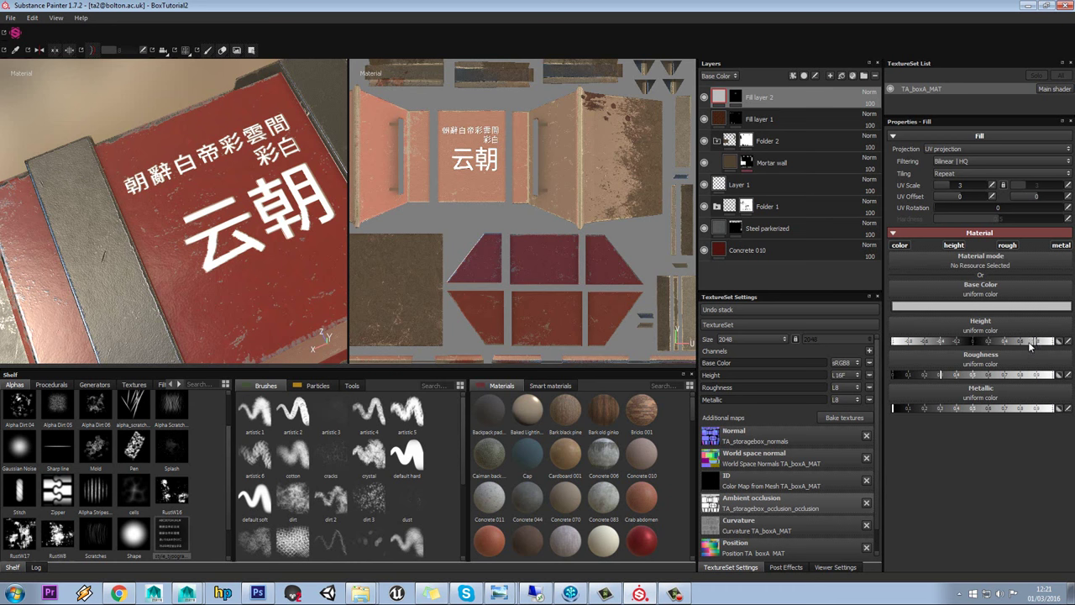
{"action": "left_click_drag", "start_coordinate": [315, 203], "coordinate": [487, 149], "text": "alt"}
{"action": "left_click_drag", "start_coordinate": [252, 150], "coordinate": [221, 149], "text": "alt"}
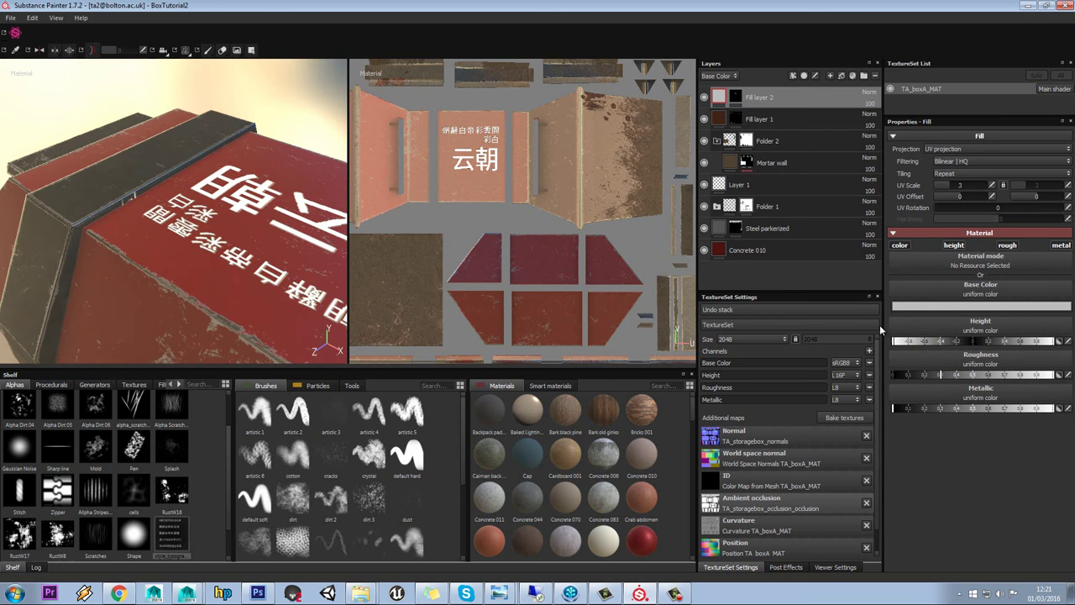
{"action": "left_click", "coordinate": [981, 341]}
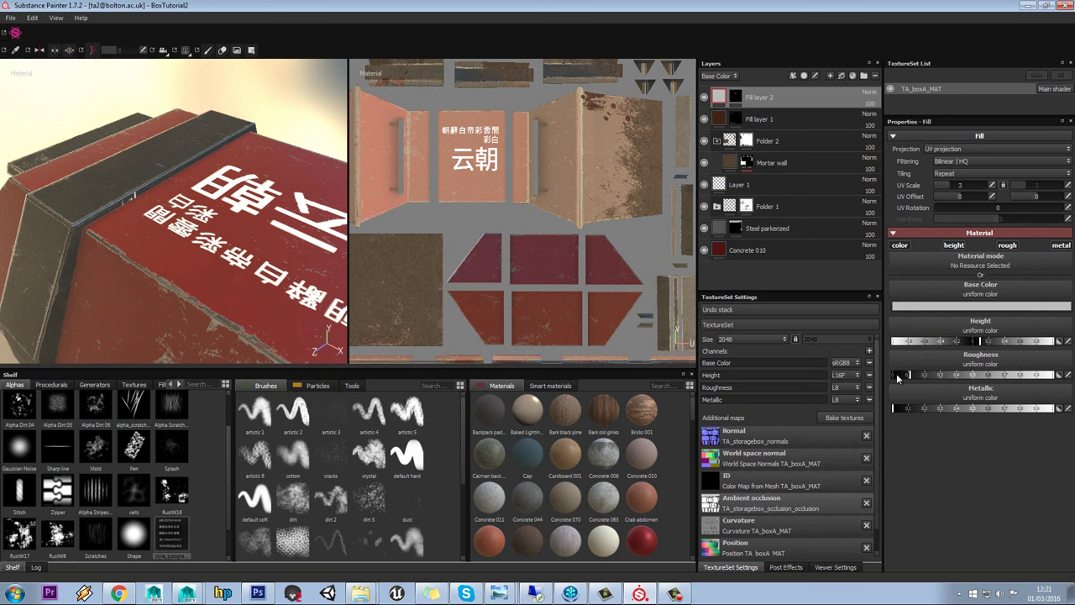
{"action": "left_click_drag", "start_coordinate": [240, 233], "coordinate": [67, 126], "text": "alt"}
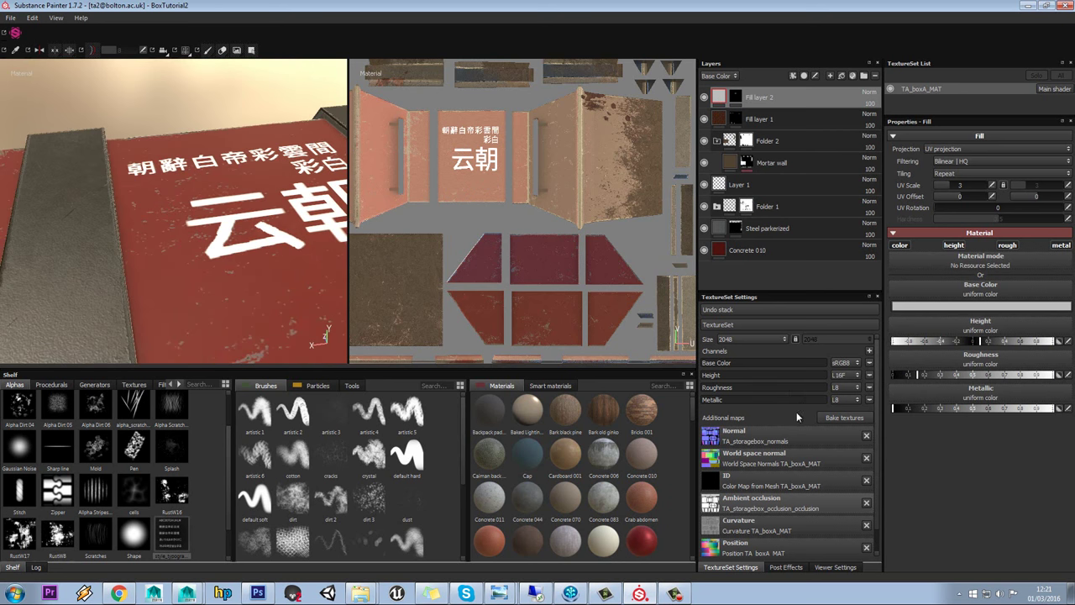
- Set the viewer's environment opacity to 0 and its environment exposure to 0.07
{"action": "left_click", "coordinate": [835, 567]}
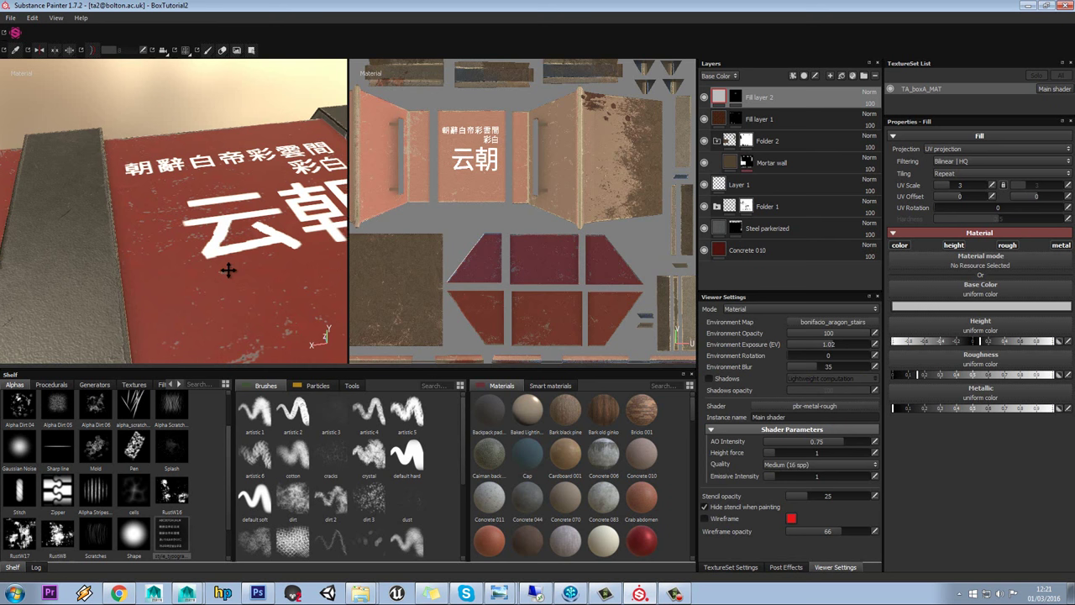
{"action": "right_click_drag", "start_coordinate": [204, 273], "coordinate": [382, 332], "text": "alt"}
{"action": "left_click_drag", "start_coordinate": [382, 332], "coordinate": [439, 352], "text": "alt"}
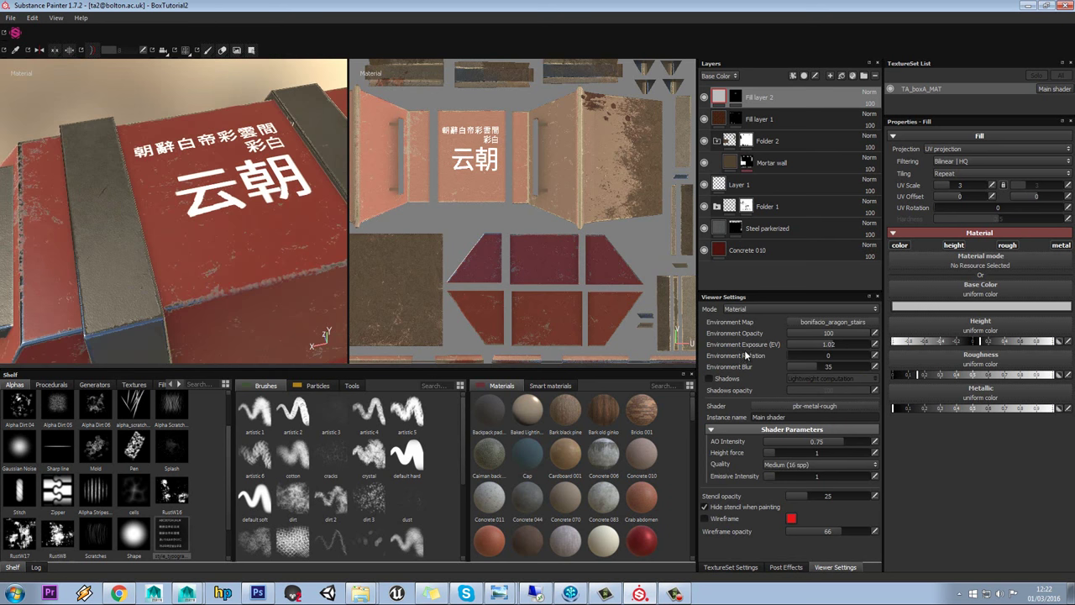
{"action": "left_click_drag", "start_coordinate": [817, 334], "coordinate": [741, 327]}
{"action": "right_click_drag", "start_coordinate": [231, 279], "coordinate": [261, 291], "text": "alt"}
{"action": "left_click_drag", "start_coordinate": [261, 290], "coordinate": [351, 230], "text": "alt"}
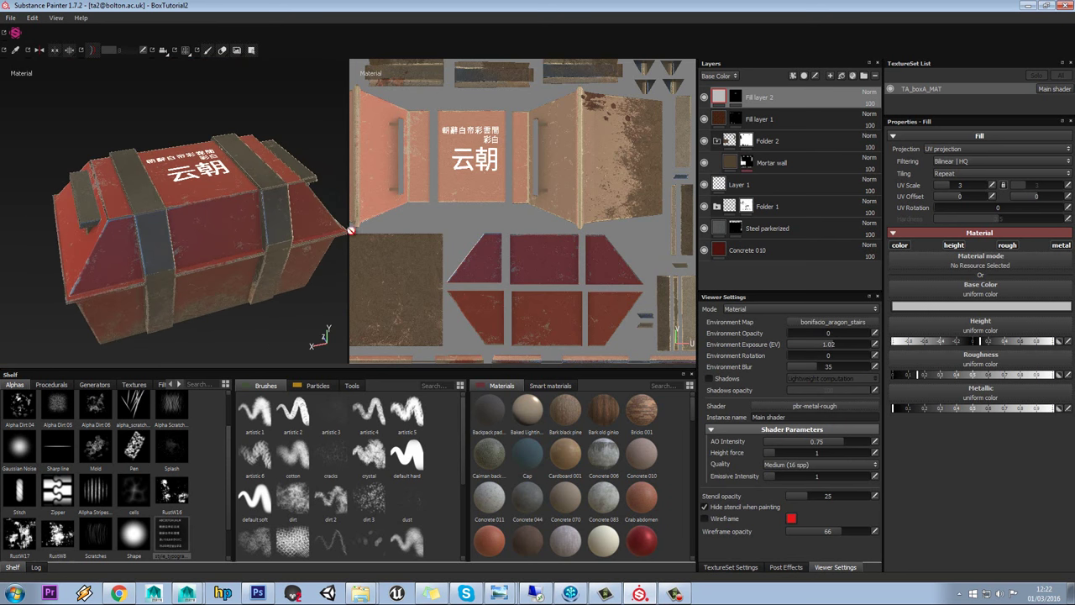
{"action": "left_click_drag", "start_coordinate": [824, 348], "coordinate": [829, 348]}
{"action": "left_click_drag", "start_coordinate": [249, 232], "coordinate": [359, 245], "text": "alt"}
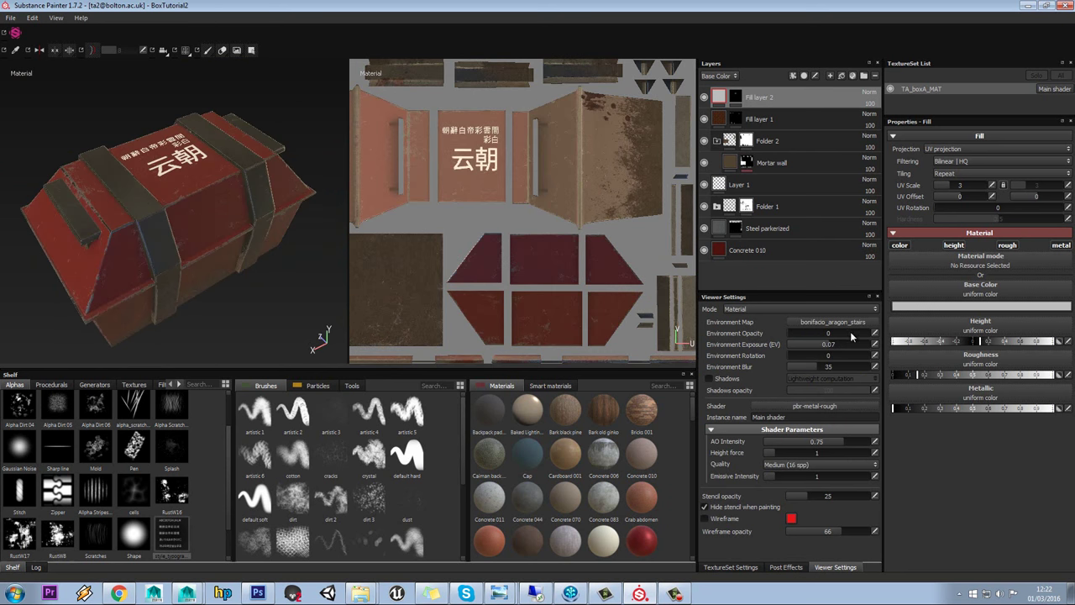
- Change the viewer's environment map to elevator_corridor and check the lettering up close under the new lighting
{"action": "left_click", "coordinate": [840, 322]}
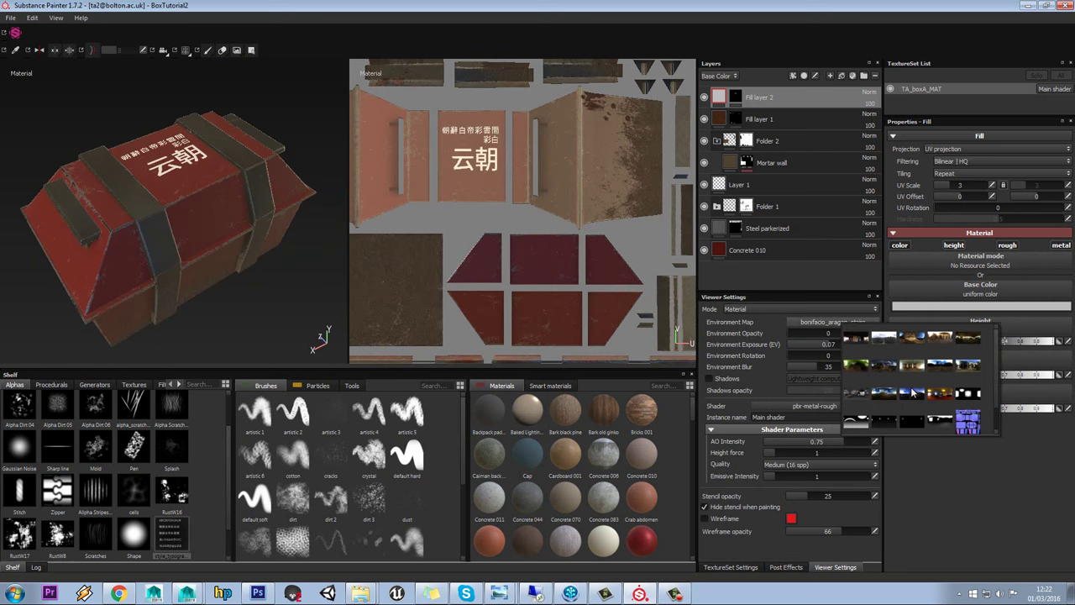
{"action": "mouse_move", "coordinate": [910, 346]}
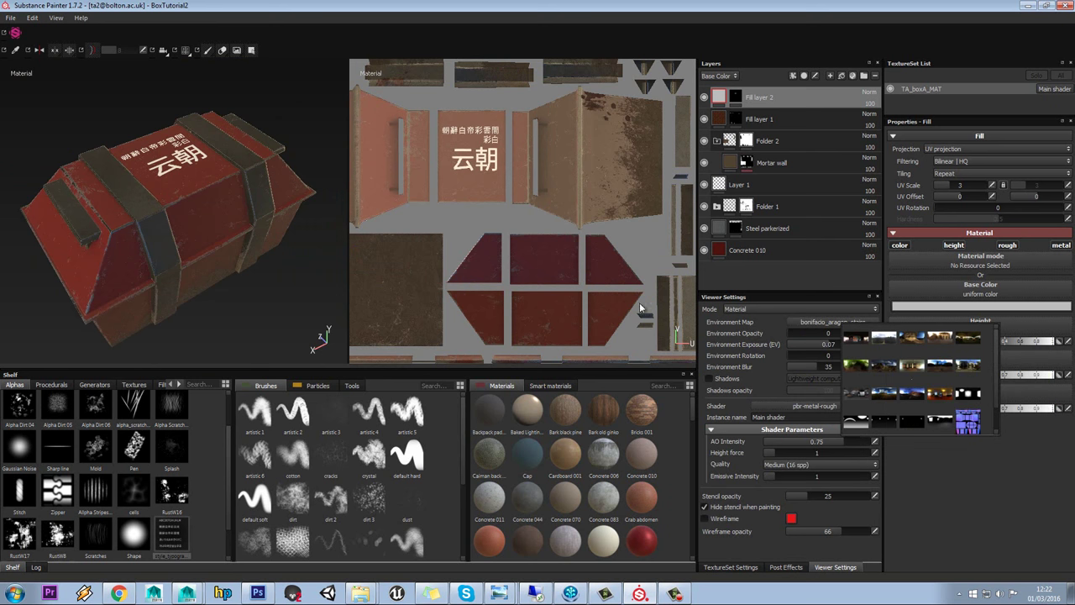
{"action": "left_click", "coordinate": [884, 365]}
{"action": "left_click_drag", "start_coordinate": [298, 213], "coordinate": [283, 235], "text": "alt"}
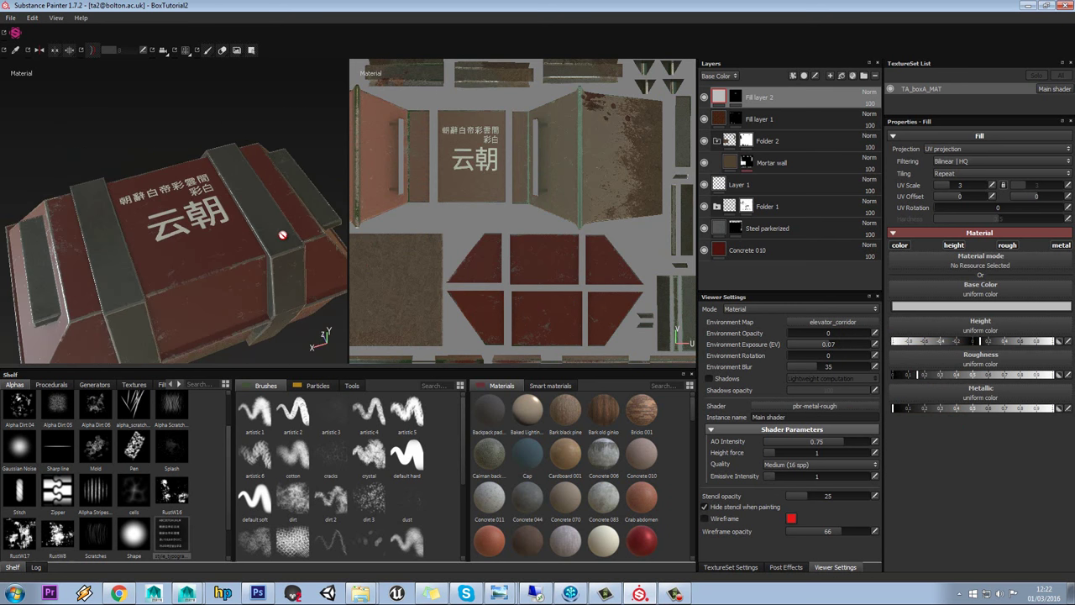
{"action": "scroll", "coordinate": [283, 235], "scroll_direction": "up", "scroll_amount": 2}
{"action": "mouse_move", "coordinate": [269, 195]}
{"action": "right_mouse_down", "text": "alt"}
{"action": "mouse_move", "coordinate": [328, 227]}
{"action": "mouse_move", "coordinate": [256, 211]}
{"action": "right_mouse_up", "text": "alt"}
{"action": "mouse_move", "coordinate": [286, 210]}
{"action": "left_mouse_down", "text": "alt"}
{"action": "mouse_move", "coordinate": [263, 250]}
{"action": "mouse_move", "coordinate": [276, 240]}
{"action": "left_mouse_up", "text": "alt"}
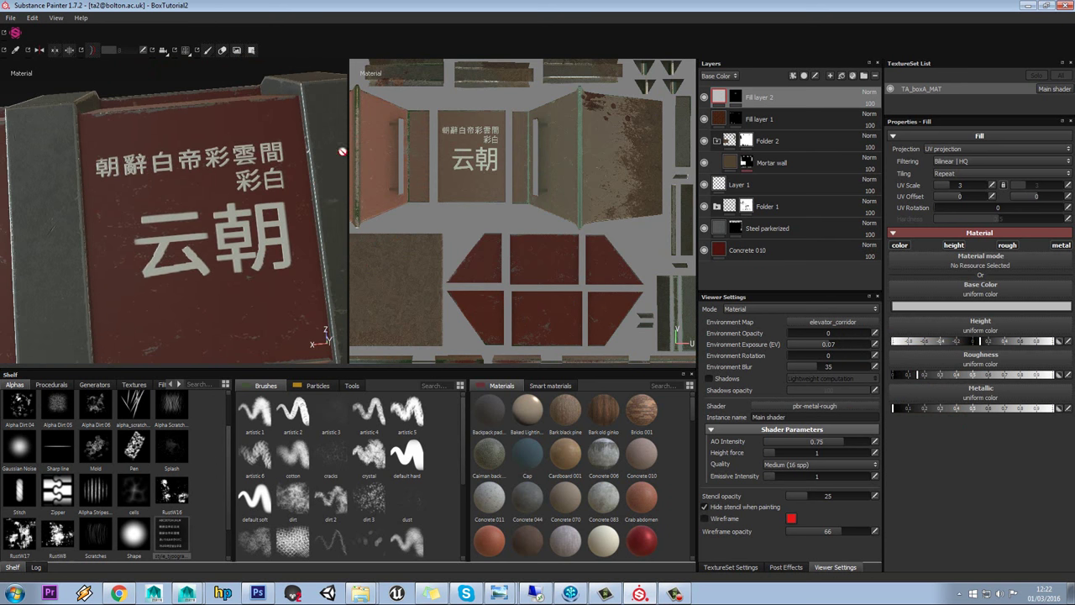
- Isolate the mask of Fill layer 2 and swap the typography stencil for the dirt 2 brush
{"action": "left_click", "coordinate": [736, 97], "text": "alt"}
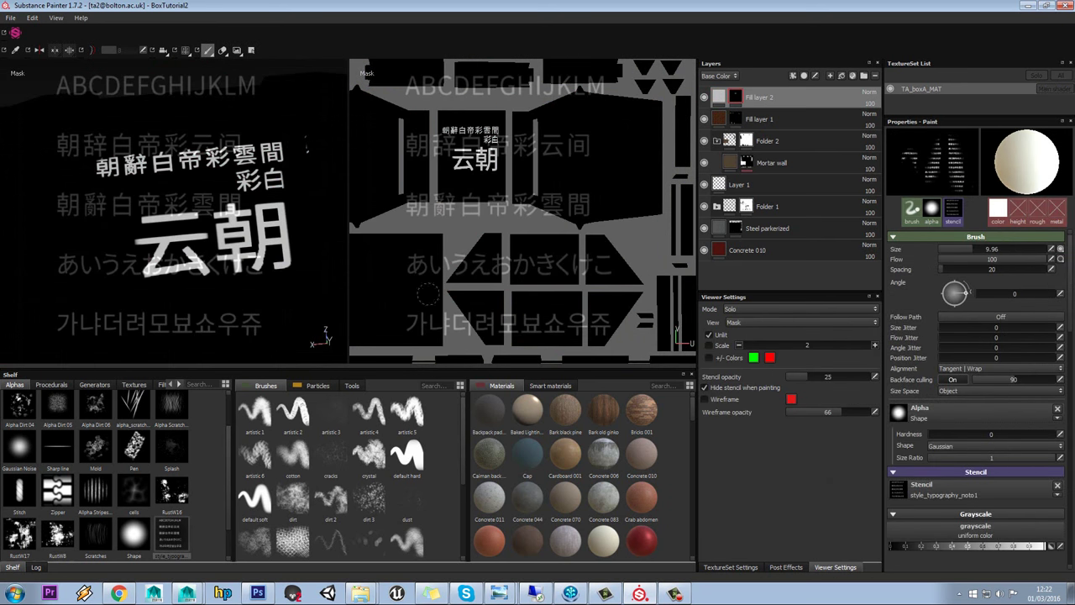
{"action": "left_click", "coordinate": [1058, 487]}
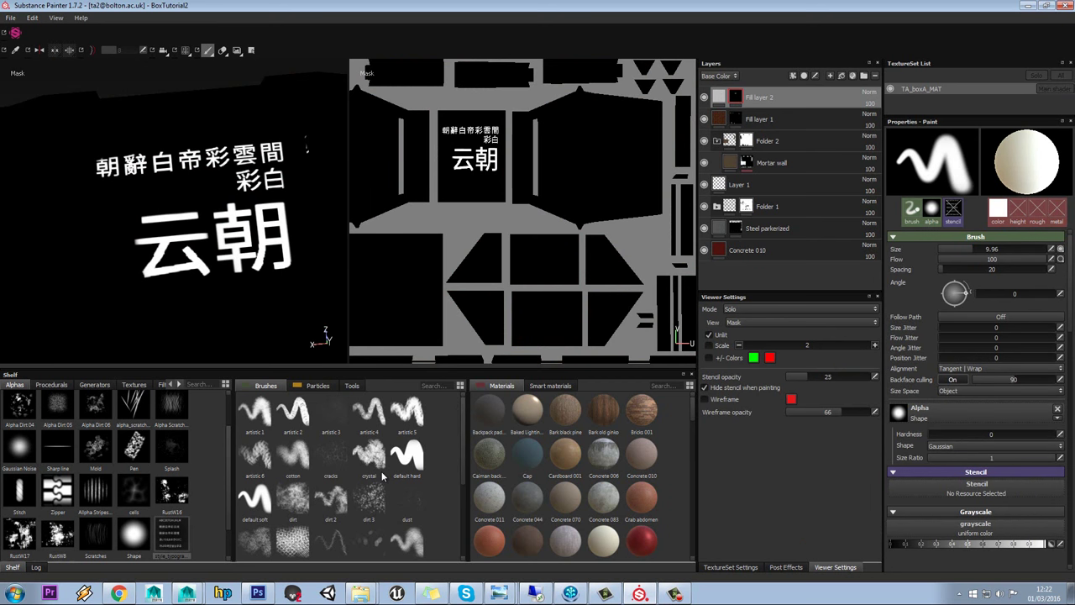
{"action": "mouse_move", "coordinate": [367, 464]}
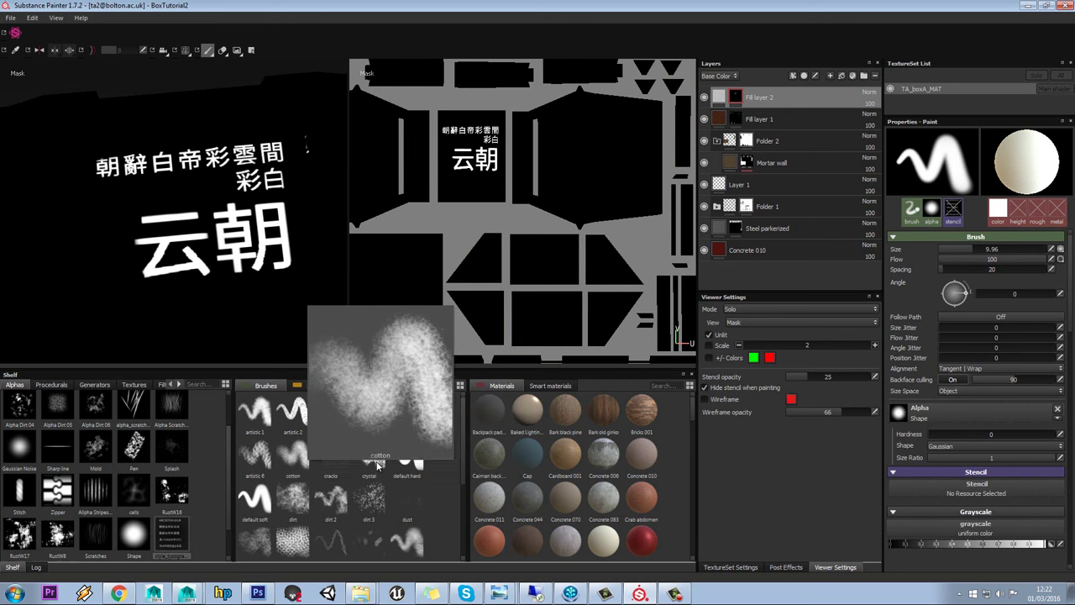
{"action": "scroll", "coordinate": [378, 473], "scroll_direction": "down", "scroll_amount": 3}
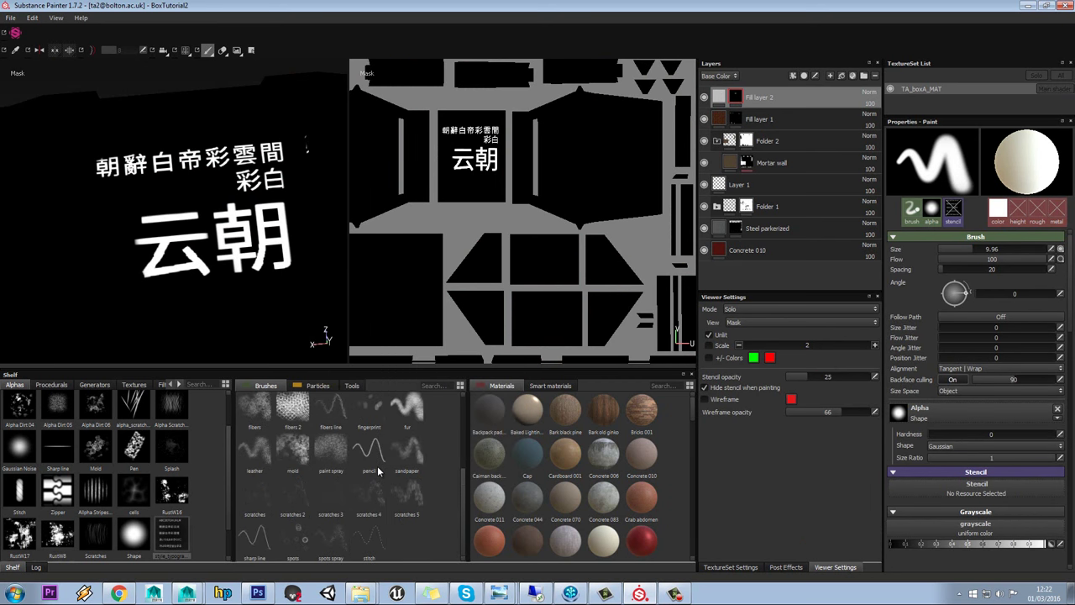
{"action": "scroll", "coordinate": [348, 470], "scroll_direction": "up", "scroll_amount": 3}
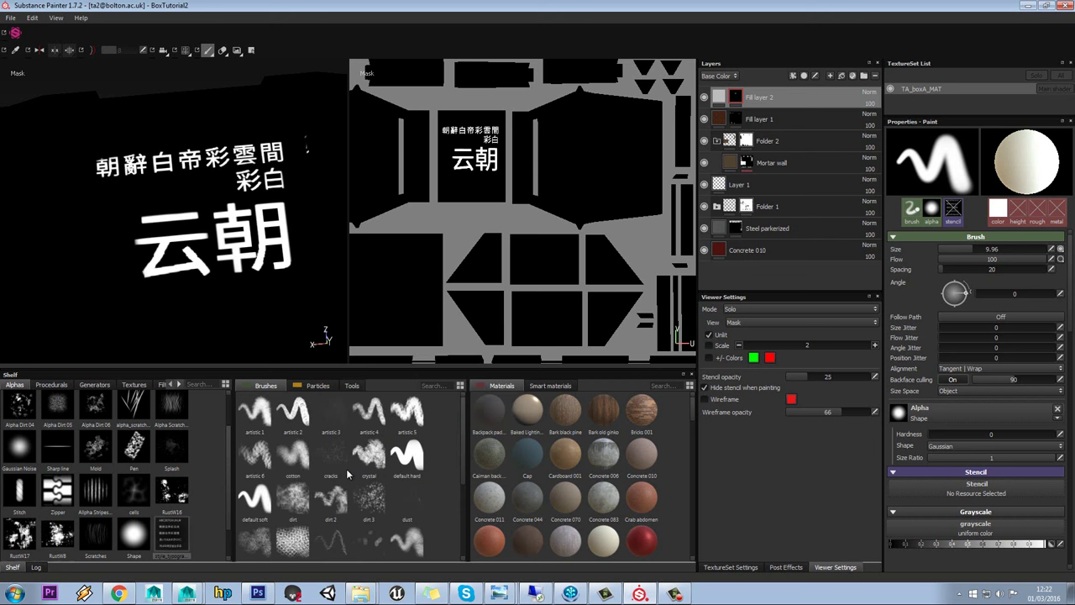
{"action": "left_click", "coordinate": [368, 458]}
{"action": "scroll", "coordinate": [365, 462], "scroll_direction": "down", "scroll_amount": 3}
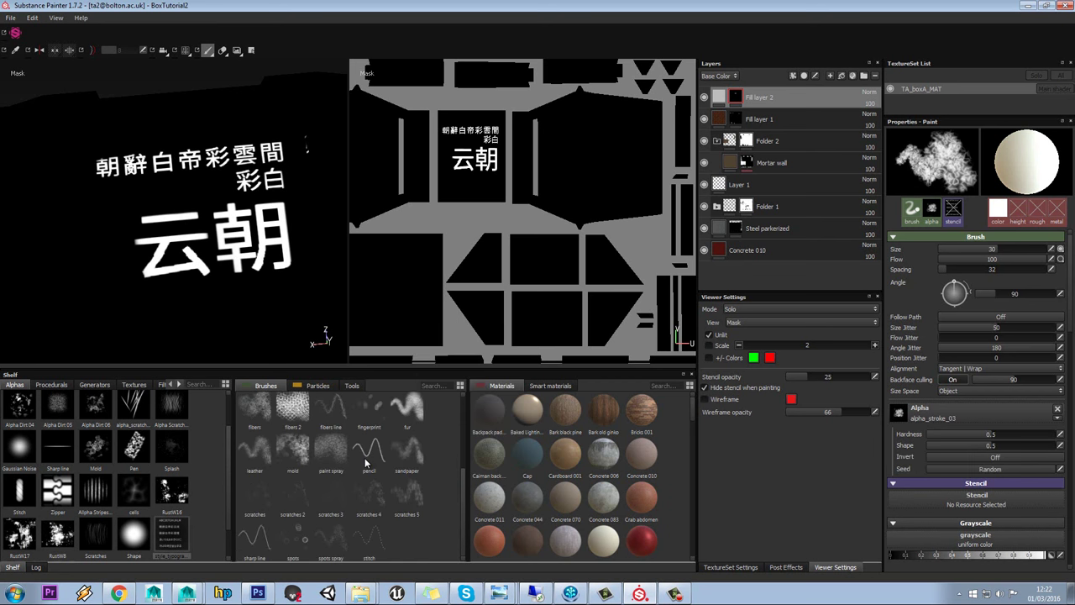
{"action": "scroll", "coordinate": [368, 458], "scroll_direction": "up", "scroll_amount": 3}
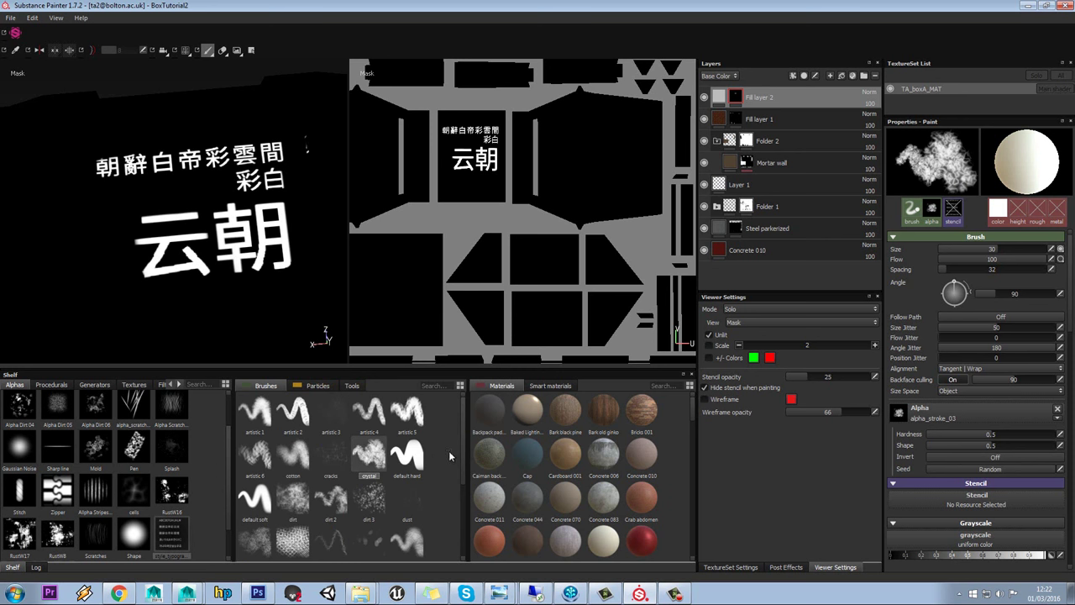
{"action": "scroll", "coordinate": [460, 431], "scroll_direction": "down", "scroll_amount": 2}
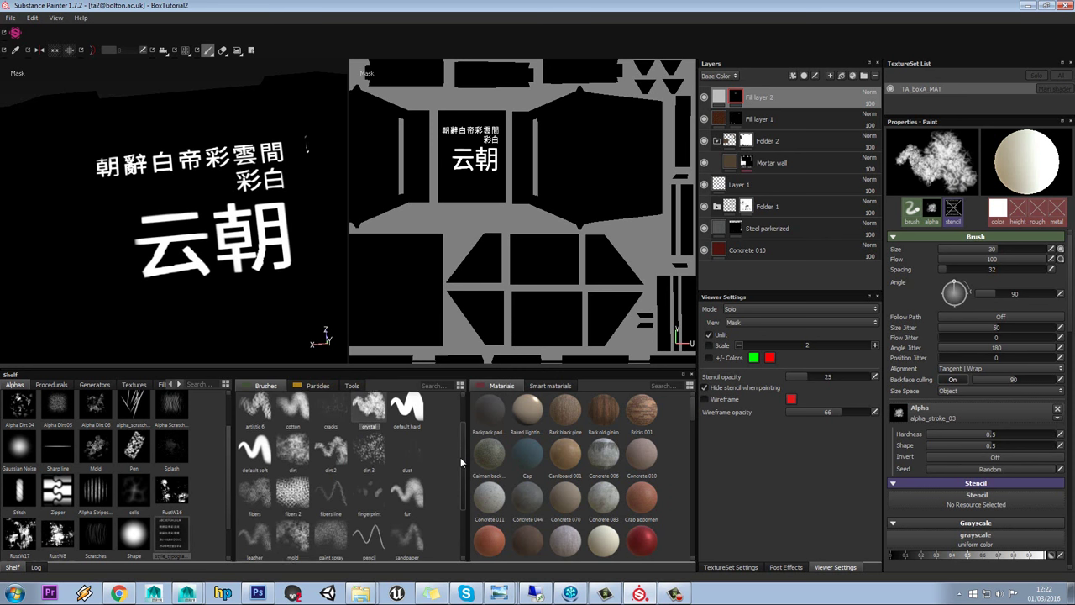
{"action": "left_click", "coordinate": [336, 451]}
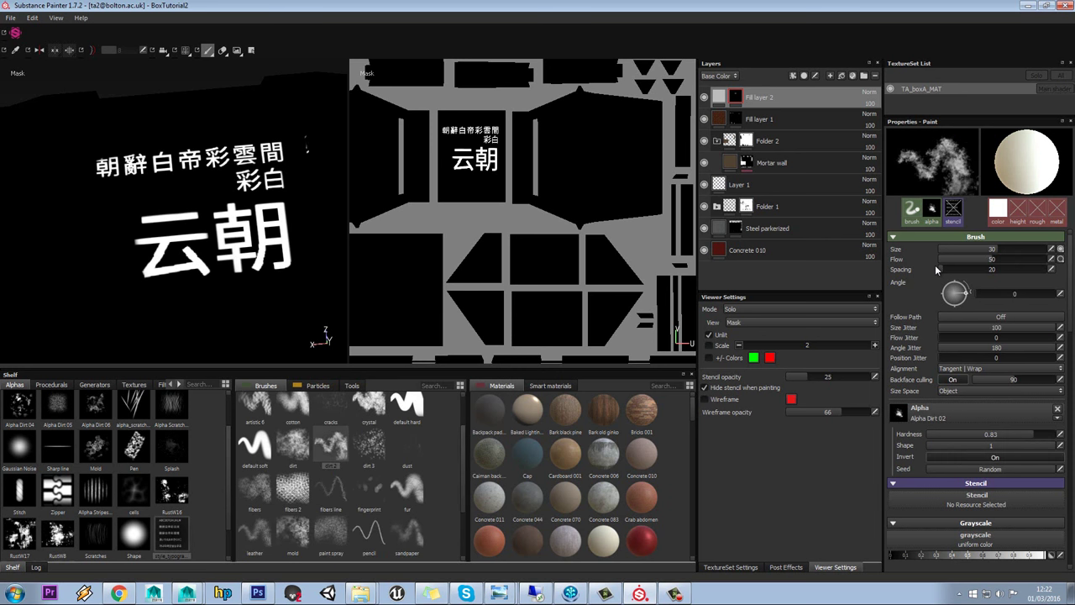
- Set the dirt 2 brush to size 16.27, flow 100 and spacing 5, with an alpha hardness of 0.94
{"action": "left_click_drag", "start_coordinate": [992, 252], "coordinate": [1047, 264]}
{"action": "left_click_drag", "start_coordinate": [944, 267], "coordinate": [928, 265]}
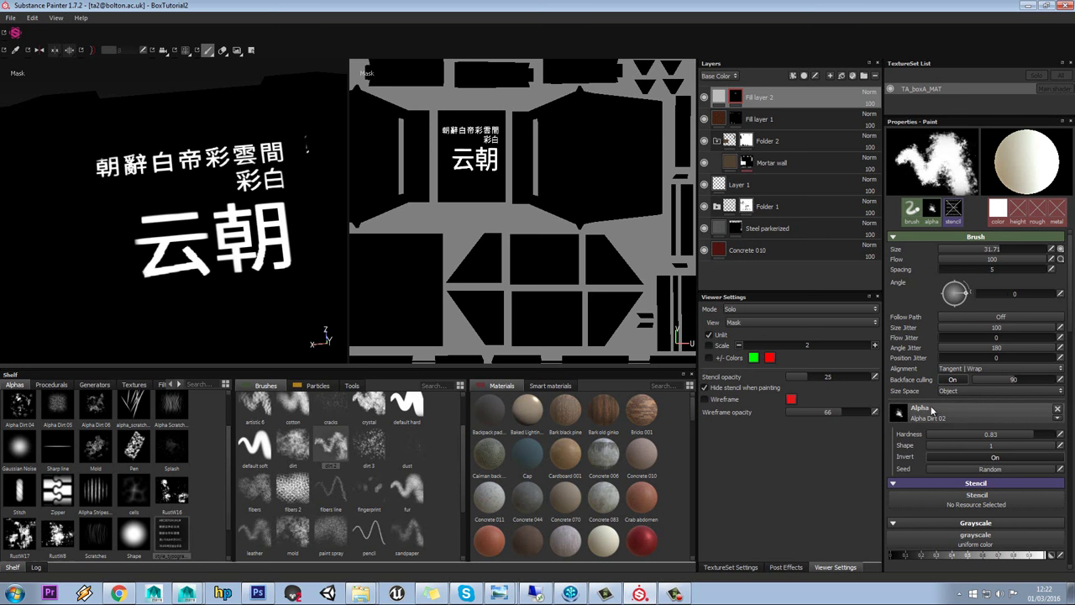
{"action": "left_click_drag", "start_coordinate": [1057, 434], "coordinate": [1044, 432]}
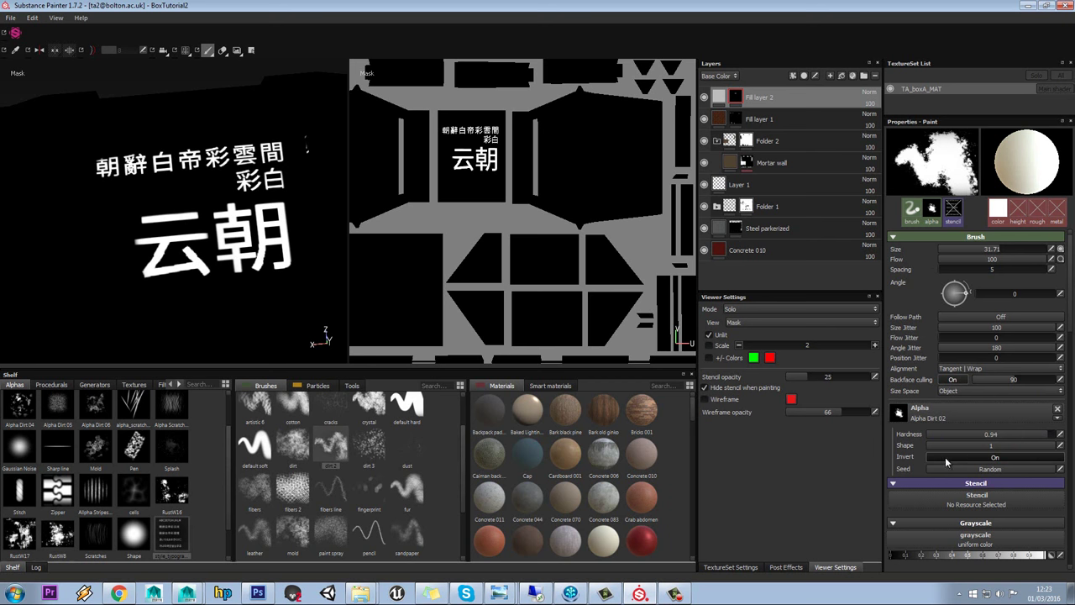
{"action": "middle_click_drag", "start_coordinate": [99, 251], "coordinate": [148, 254], "text": "alt"}
{"action": "right_click_drag", "start_coordinate": [148, 254], "coordinate": [156, 261], "text": "alt"}
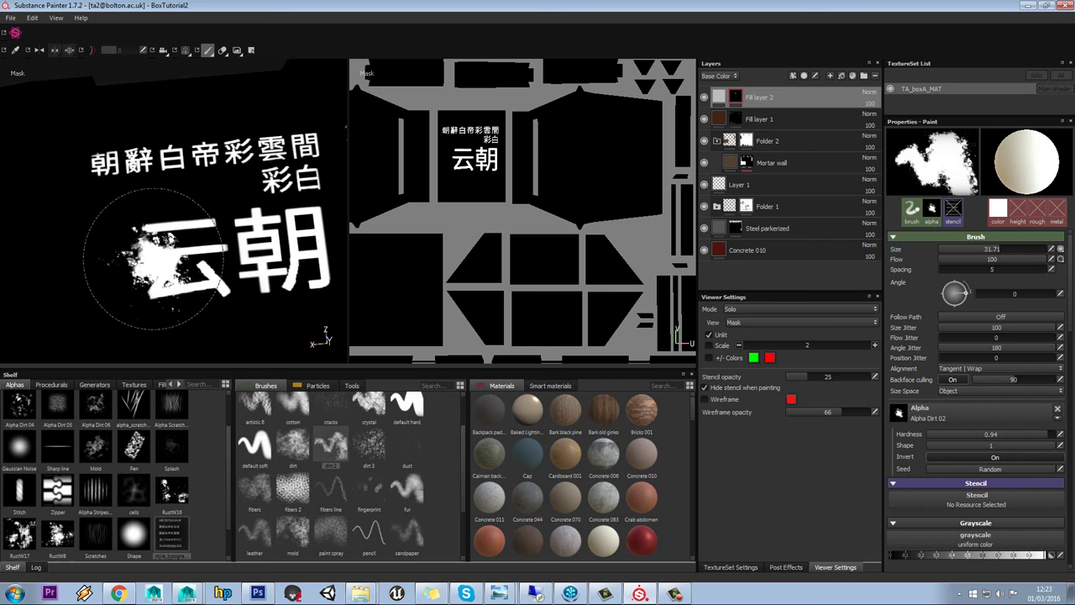
{"action": "middle_click_drag", "start_coordinate": [126, 259], "coordinate": [149, 253], "text": "alt"}
{"action": "right_click_drag", "start_coordinate": [142, 256], "coordinate": [106, 256], "text": "ctrl"}
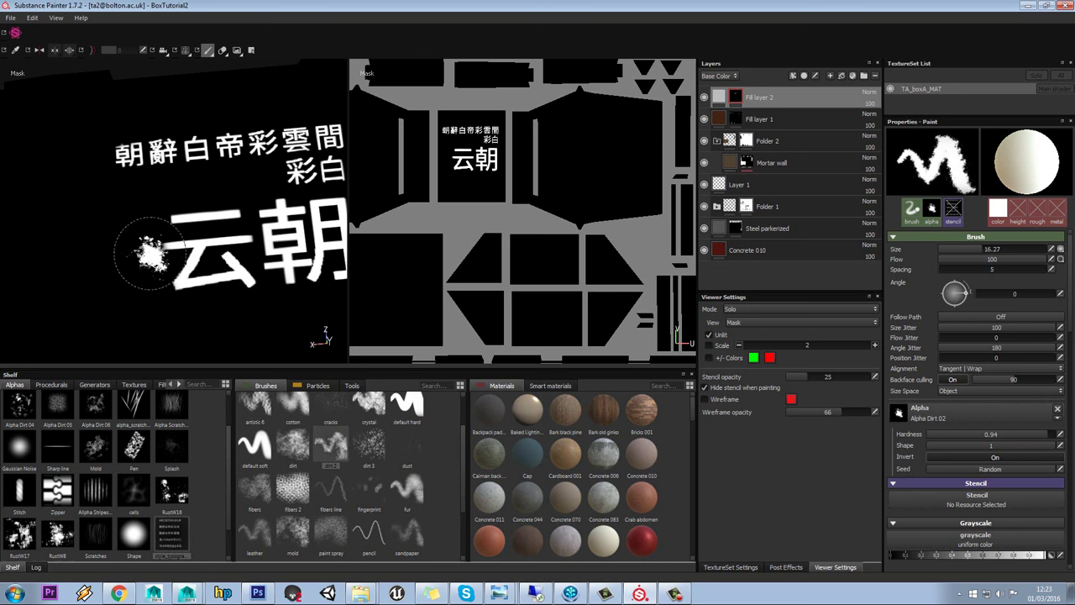
- Wear away the edges of the large characters and the small lettering row by painting black on the mask
{"action": "left_click", "coordinate": [1056, 556]}
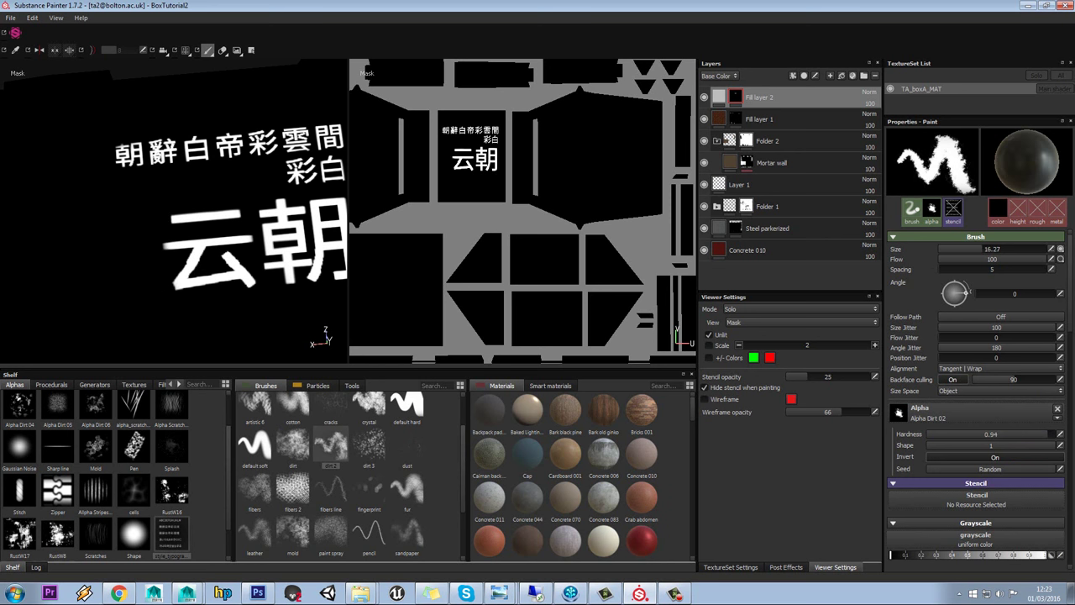
{"action": "middle_click_drag", "start_coordinate": [205, 272], "coordinate": [205, 258], "text": "alt"}
{"action": "key", "text": "x"}
{"action": "key", "text": "x"}
{"action": "left_click_drag", "start_coordinate": [166, 270], "coordinate": [155, 219]}
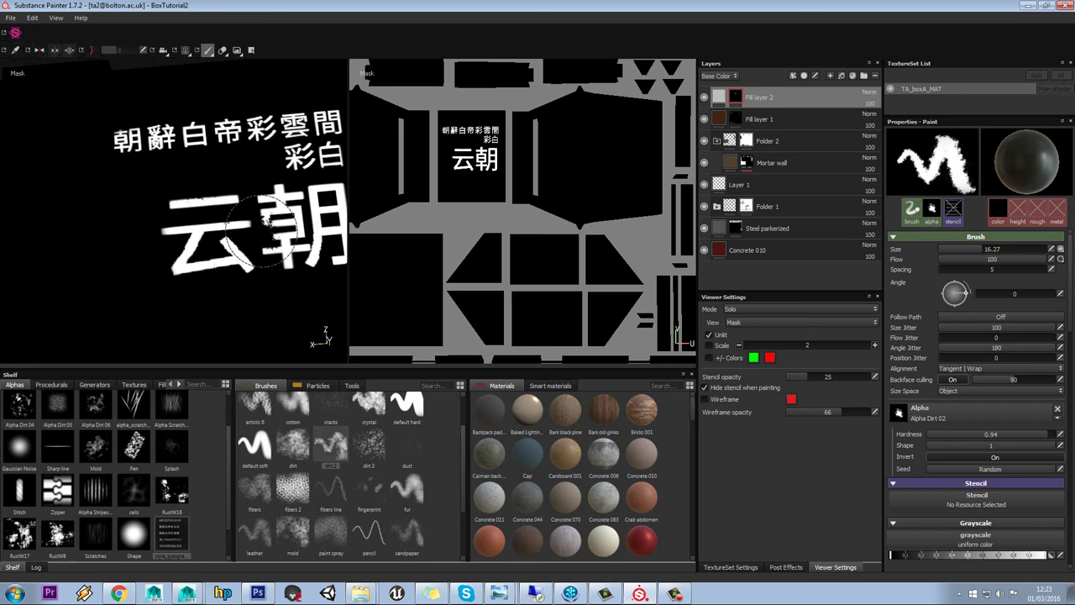
{"action": "left_click", "coordinate": [257, 267]}
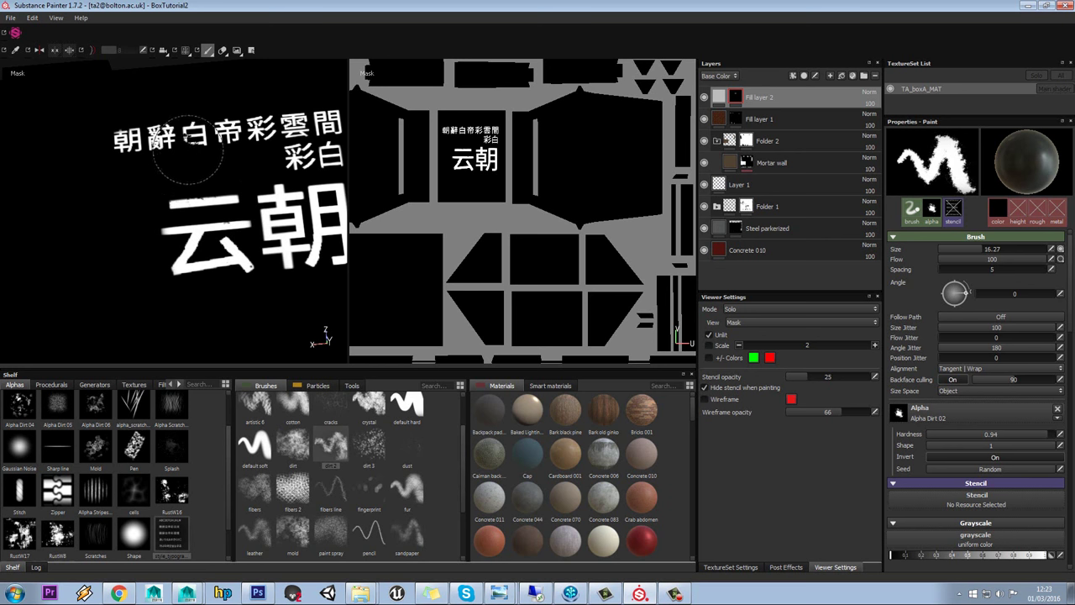
{"action": "left_click_drag", "start_coordinate": [188, 150], "coordinate": [153, 158]}
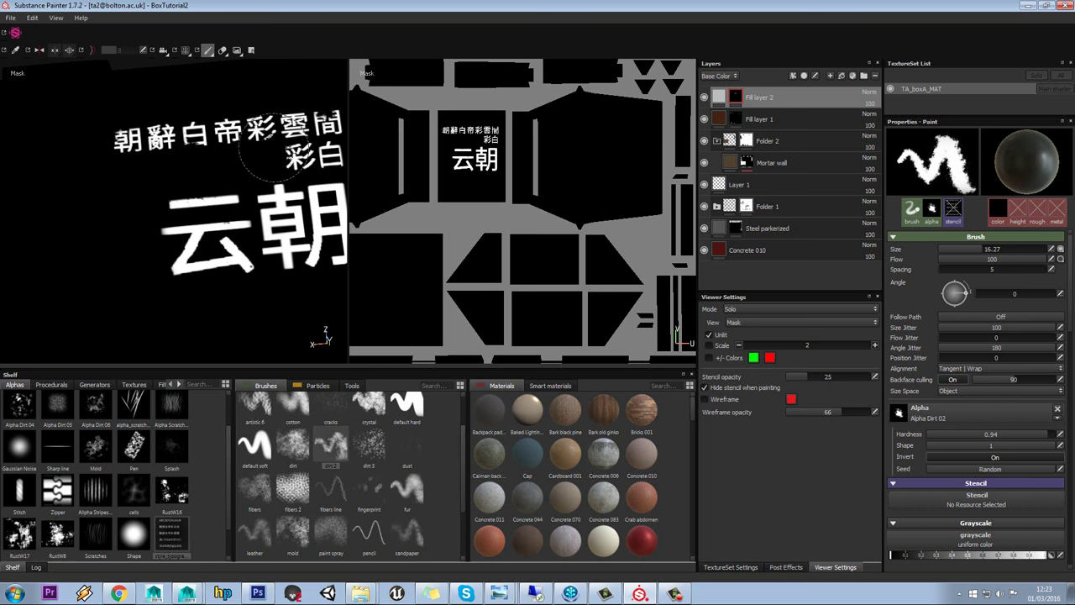
{"action": "mouse_move", "coordinate": [310, 89]}
{"action": "left_mouse_down"}
{"action": "mouse_move", "coordinate": [291, 96]}
{"action": "mouse_move", "coordinate": [289, 164]}
{"action": "left_mouse_up"}
- Chip away more of the large character 朝 on the mask, and undo the last stroke
{"action": "middle_click_drag", "start_coordinate": [285, 171], "coordinate": [259, 162], "text": "alt"}
{"action": "left_click", "coordinate": [270, 258]}
{"action": "mouse_move", "coordinate": [336, 235]}
{"action": "left_mouse_down"}
{"action": "mouse_move", "coordinate": [313, 181]}
{"action": "mouse_move", "coordinate": [275, 166]}
{"action": "mouse_move", "coordinate": [290, 189]}
{"action": "mouse_move", "coordinate": [256, 200]}
{"action": "mouse_move", "coordinate": [216, 186]}
{"action": "mouse_move", "coordinate": [228, 201]}
{"action": "left_mouse_up"}
{"action": "key", "text": "ctrl+z"}
{"action": "middle_click_drag", "start_coordinate": [277, 246], "coordinate": [269, 236], "text": "alt"}
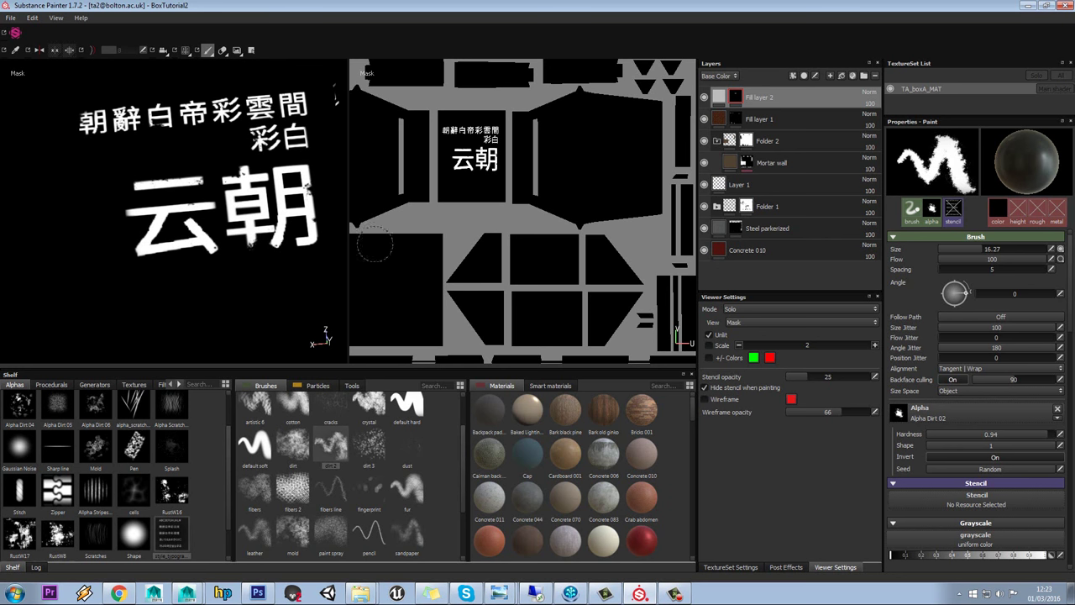
- Try a light grey brush value on the lettering mask, and return the brush's grayscale to black
{"action": "left_click", "coordinate": [958, 557]}
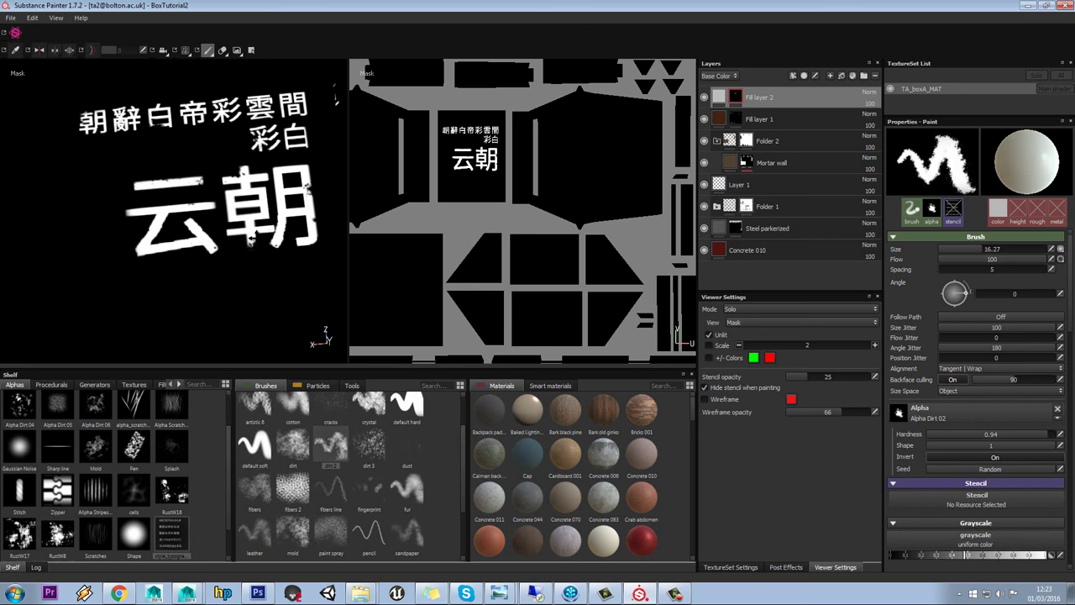
{"action": "middle_click_drag", "start_coordinate": [252, 239], "coordinate": [249, 239], "text": "alt"}
{"action": "left_click_drag", "start_coordinate": [954, 556], "coordinate": [874, 548]}
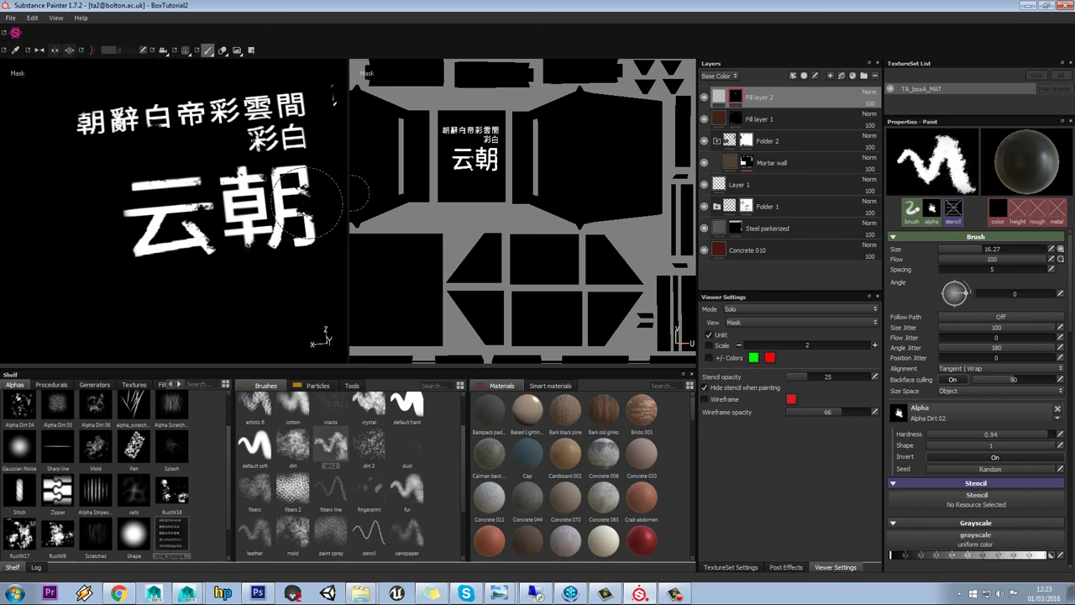
{"action": "middle_click_drag", "start_coordinate": [241, 208], "coordinate": [253, 215], "text": "alt"}
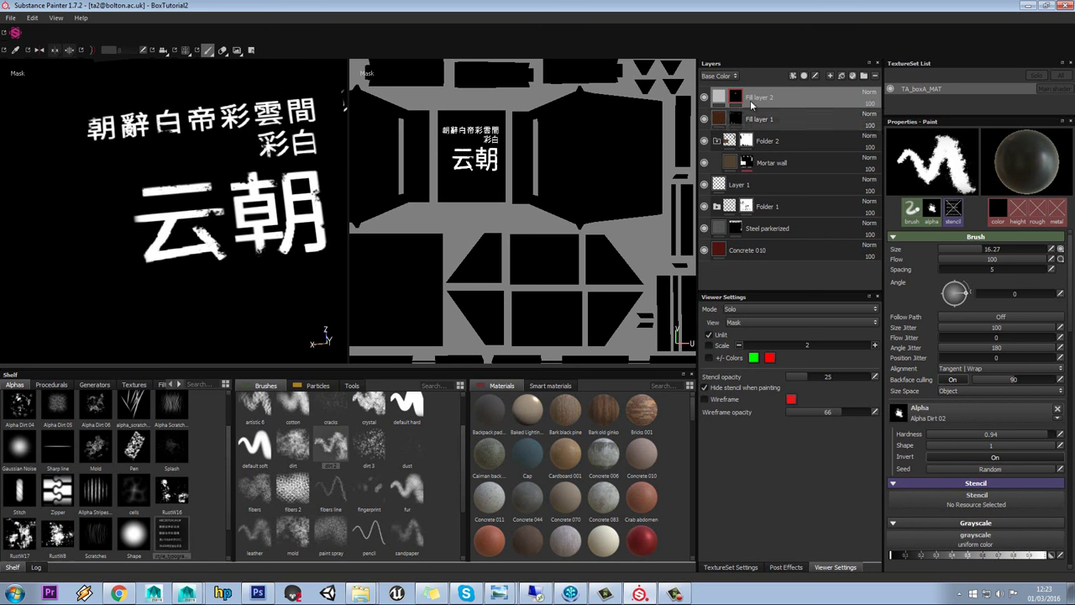
- Return to the material display and wear the lettering mask further around the small row, using black at brush size 23.54
{"action": "left_click", "coordinate": [719, 101]}
{"action": "left_click_drag", "start_coordinate": [182, 238], "coordinate": [225, 242], "text": "alt"}
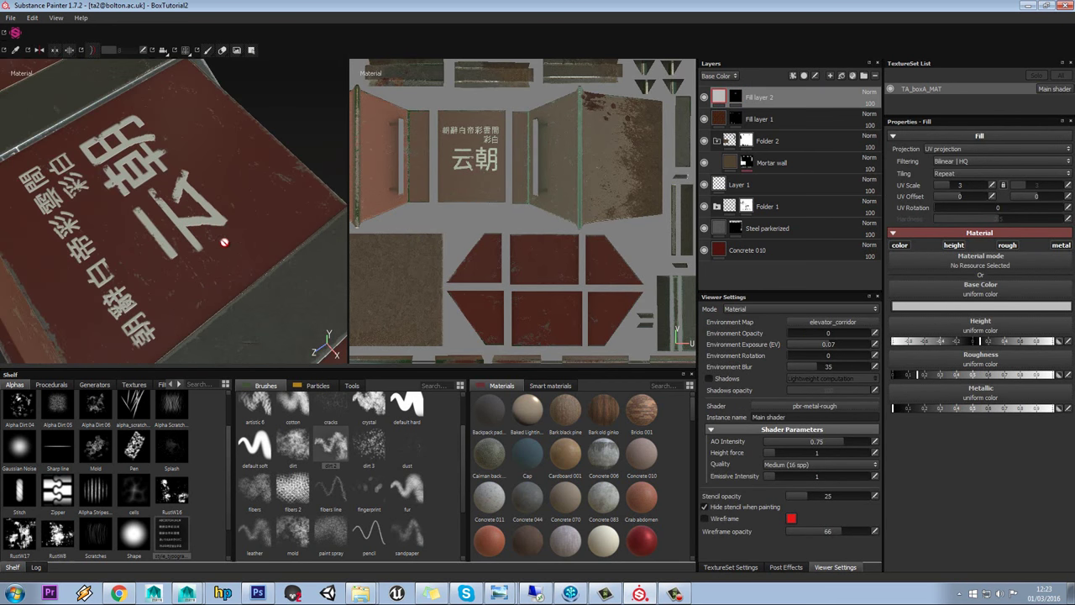
{"action": "left_click", "coordinate": [735, 96]}
{"action": "key", "text": "1"}
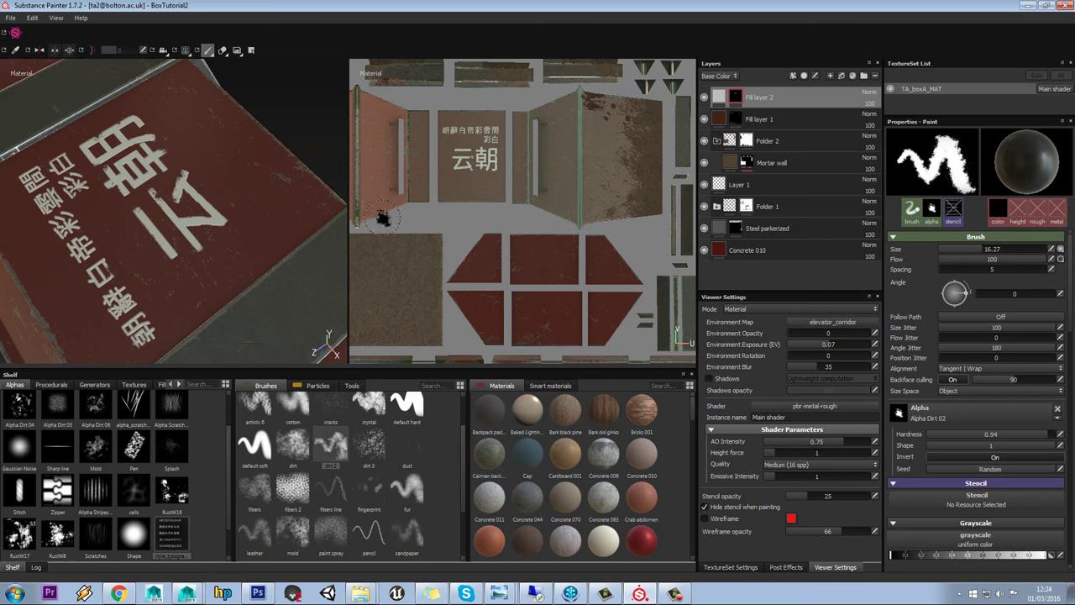
{"action": "left_click_drag", "start_coordinate": [964, 254], "coordinate": [957, 251]}
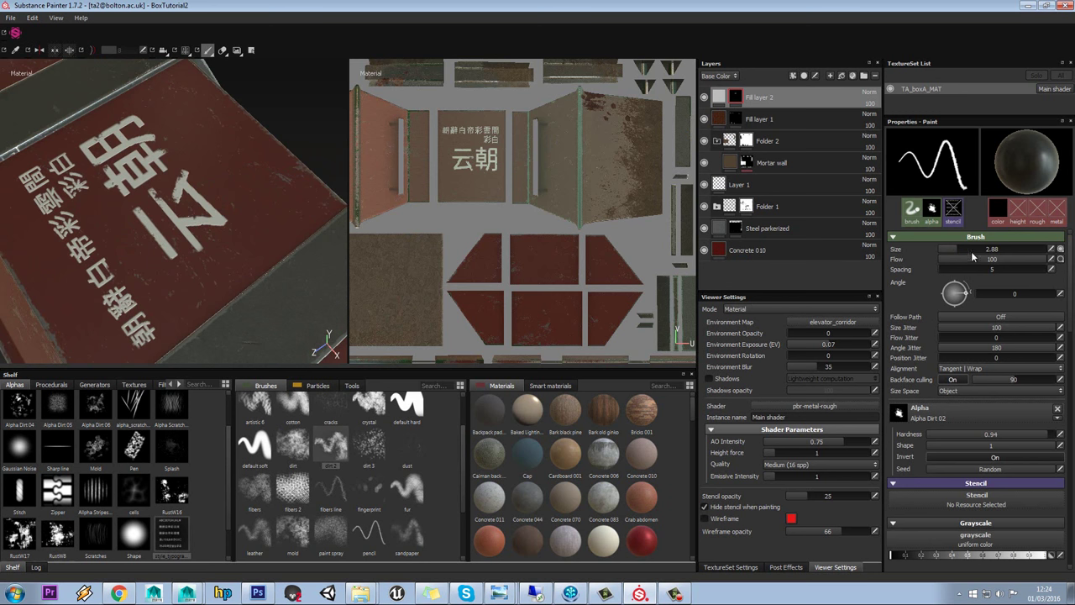
{"action": "left_click_drag", "start_coordinate": [966, 250], "coordinate": [996, 250]}
{"action": "left_click", "coordinate": [109, 118]}
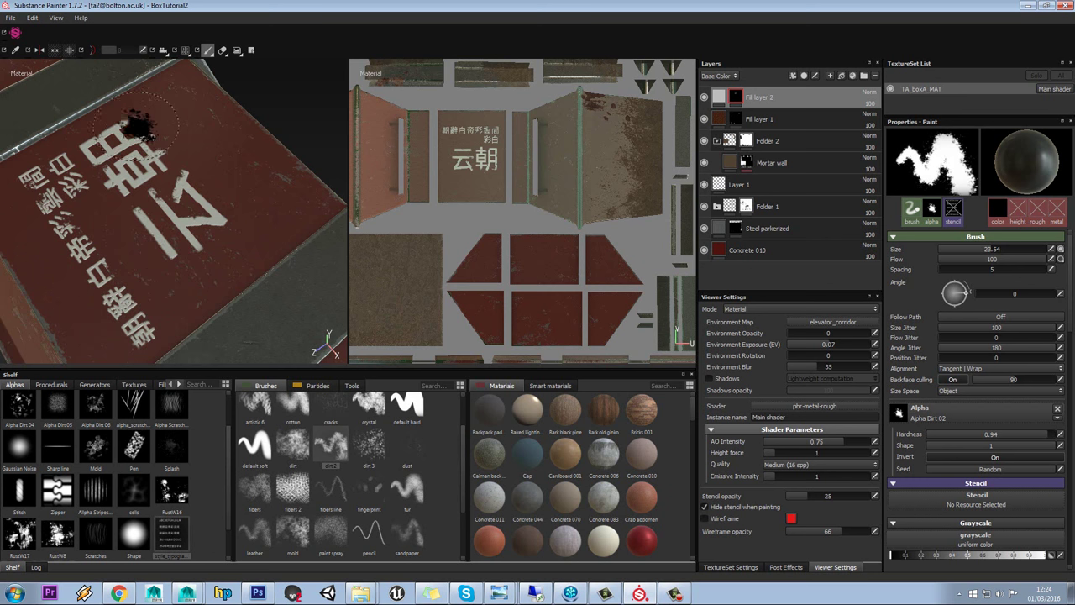
{"action": "mouse_move", "coordinate": [147, 134]}
{"action": "left_mouse_down", "text": "alt"}
{"action": "mouse_move", "coordinate": [228, 180]}
{"action": "mouse_move", "coordinate": [202, 219]}
{"action": "mouse_move", "coordinate": [161, 241]}
{"action": "mouse_move", "coordinate": [207, 210]}
{"action": "mouse_move", "coordinate": [273, 210]}
{"action": "mouse_move", "coordinate": [294, 158]}
{"action": "mouse_move", "coordinate": [279, 171]}
{"action": "mouse_move", "coordinate": [160, 183]}
{"action": "mouse_move", "coordinate": [283, 257]}
{"action": "mouse_move", "coordinate": [248, 232]}
{"action": "left_mouse_up", "text": "alt"}
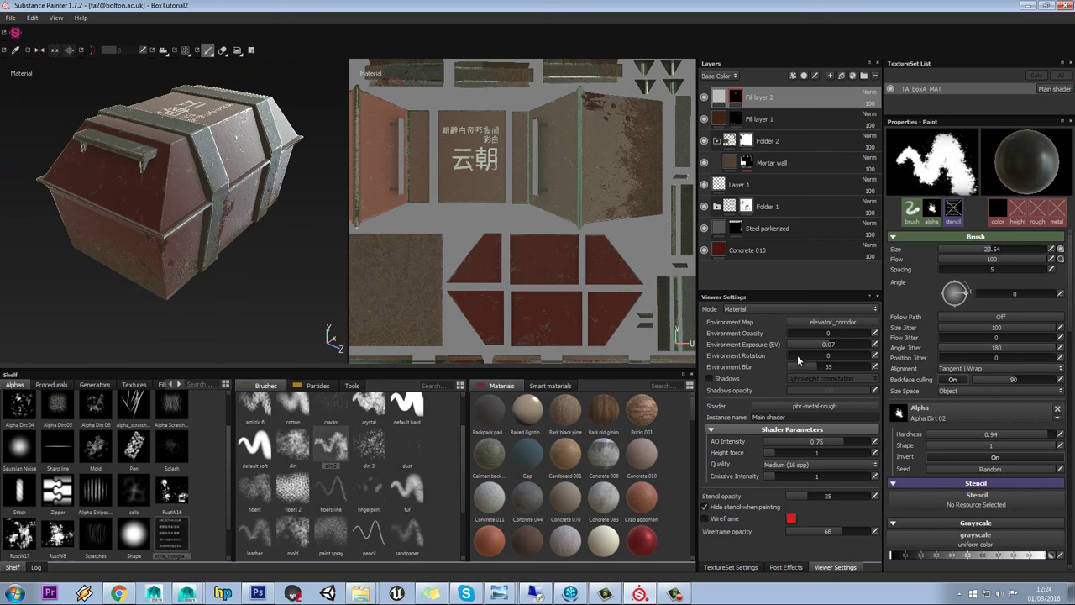
- Set the viewer's environment rotation to 112.65 and inspect the box's worn lettering and surfaces under it
{"action": "left_click_drag", "start_coordinate": [795, 354], "coordinate": [815, 352]}
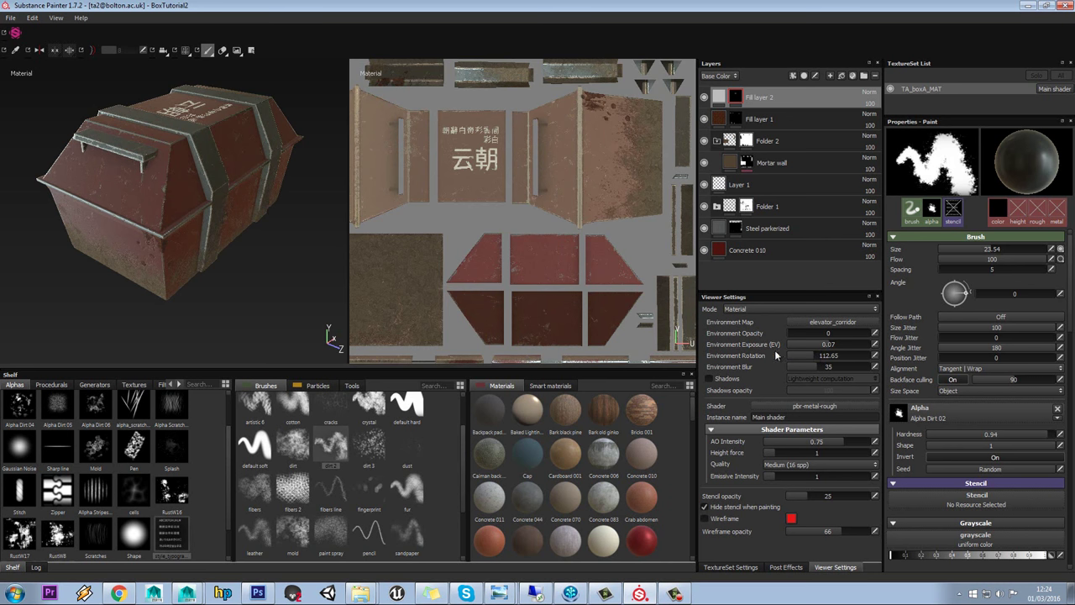
{"action": "left_click_drag", "start_coordinate": [281, 254], "coordinate": [155, 227], "text": "alt"}
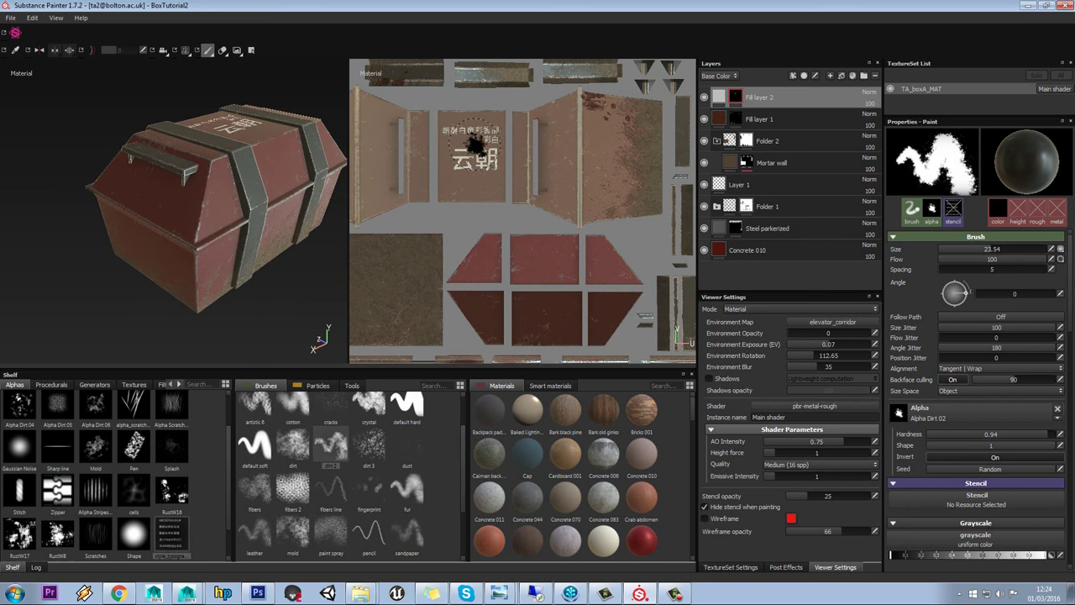
{"action": "left_click_drag", "start_coordinate": [273, 150], "coordinate": [263, 158], "text": "alt"}
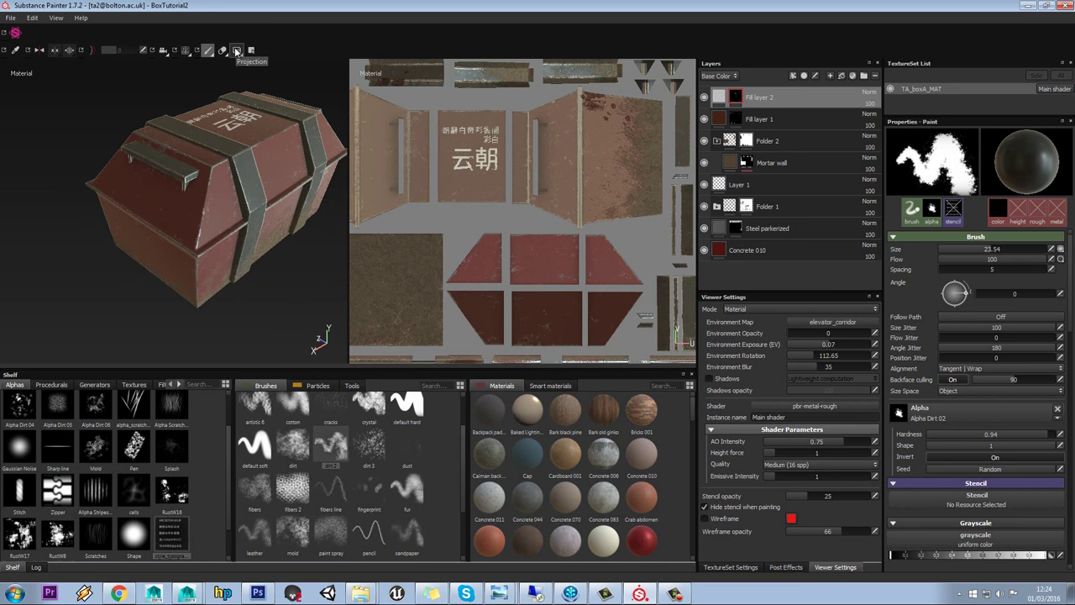
{"action": "left_click_drag", "start_coordinate": [164, 91], "coordinate": [169, 134], "text": "alt"}
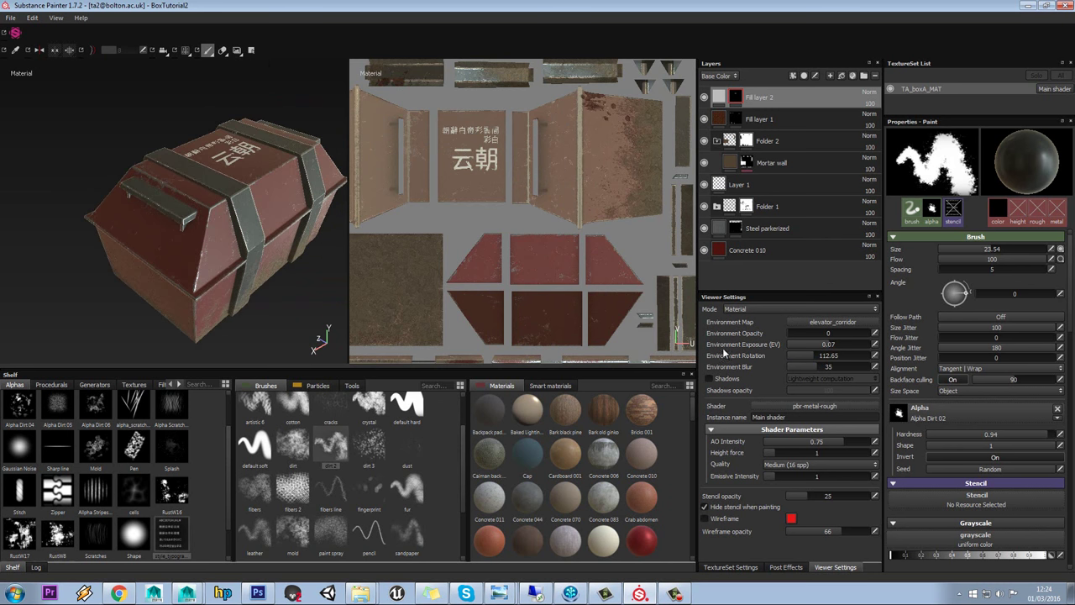
- Activate the viewer's post effects and enable Antialiasing for the box
{"action": "left_click", "coordinate": [786, 567]}
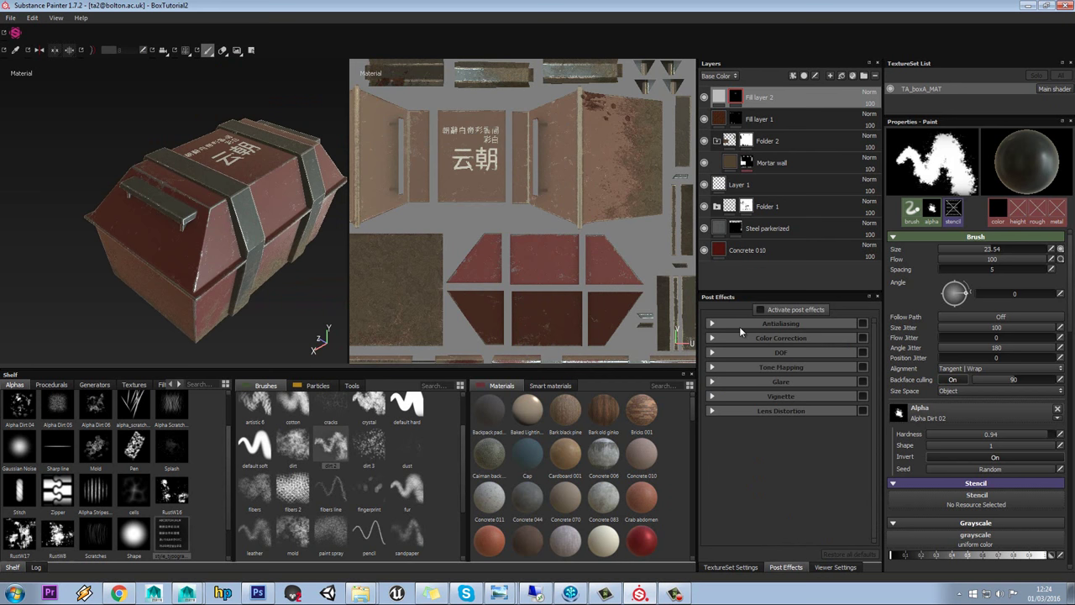
{"action": "left_click", "coordinate": [762, 310]}
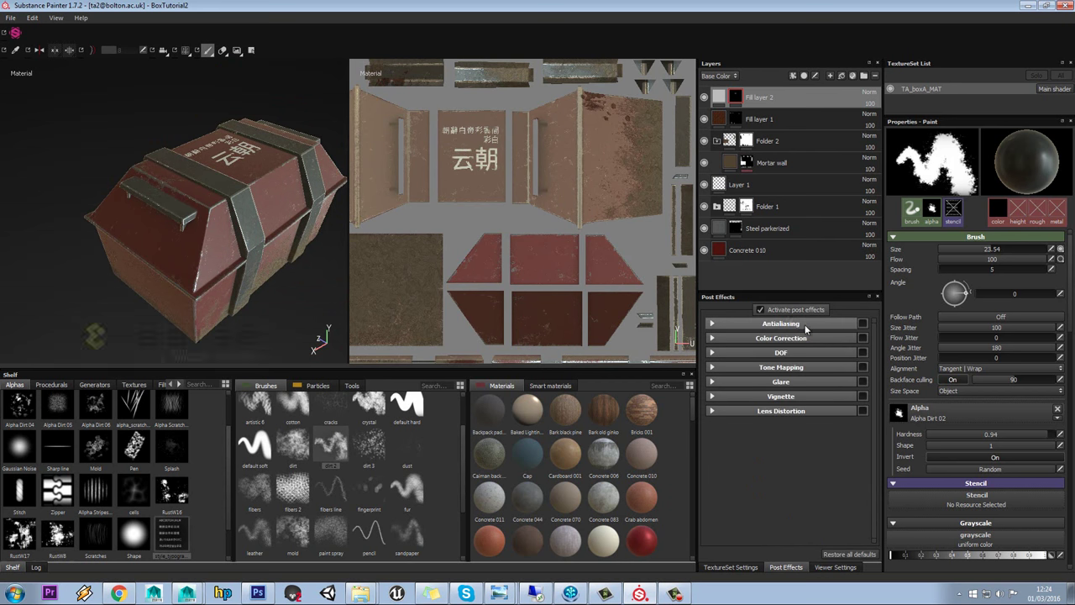
{"action": "left_click", "coordinate": [712, 324]}
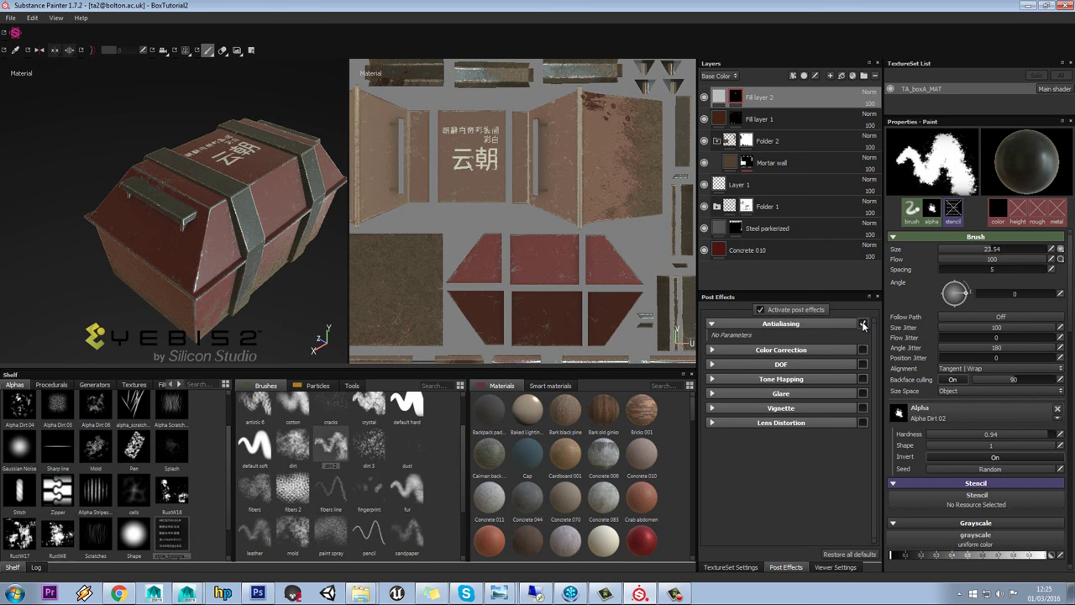
{"action": "left_click_drag", "start_coordinate": [312, 279], "coordinate": [281, 275], "text": "alt"}
- Review the Color Correction, DOF and Tone Mapping post effect settings and inspect the box from several sides
{"action": "left_click", "coordinate": [713, 352]}
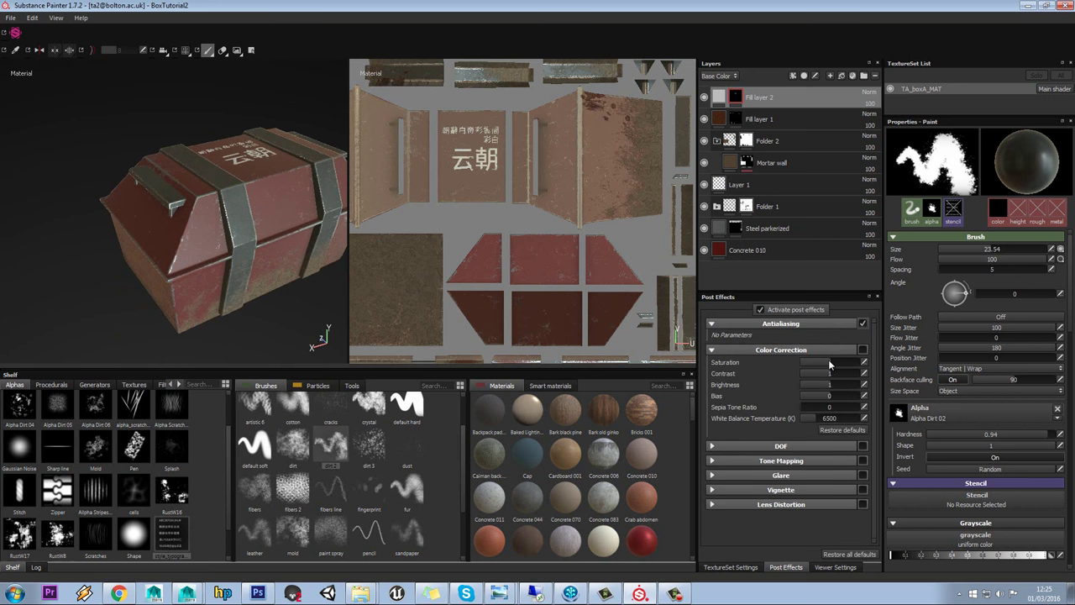
{"action": "left_click", "coordinate": [781, 446]}
{"action": "left_click", "coordinate": [791, 495]}
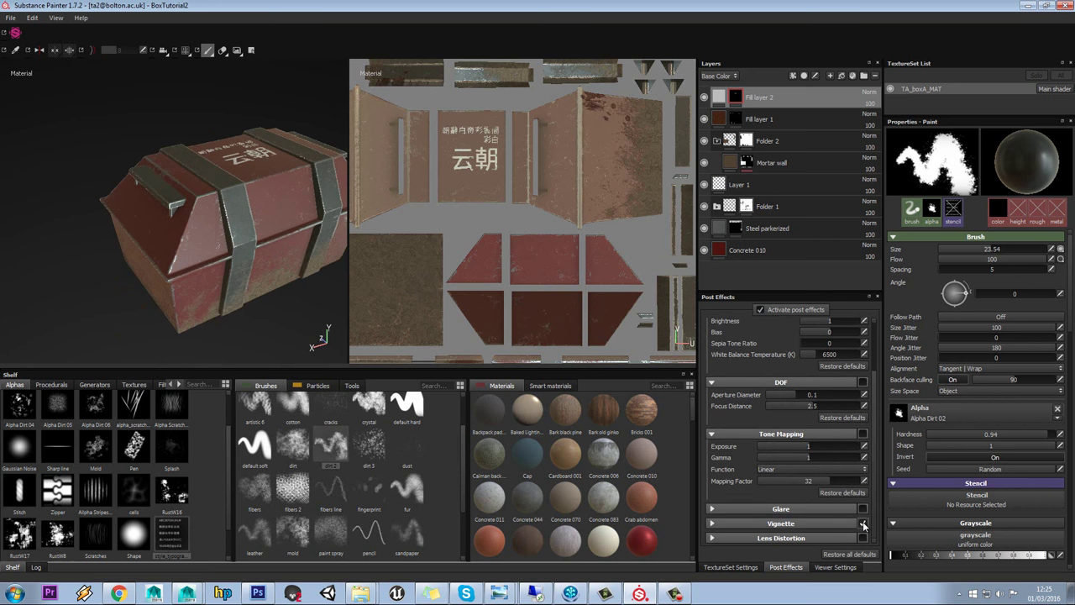
{"action": "left_click_drag", "start_coordinate": [300, 262], "coordinate": [329, 265], "text": "alt"}
{"action": "scroll", "coordinate": [795, 426], "scroll_direction": "up", "scroll_amount": 2}
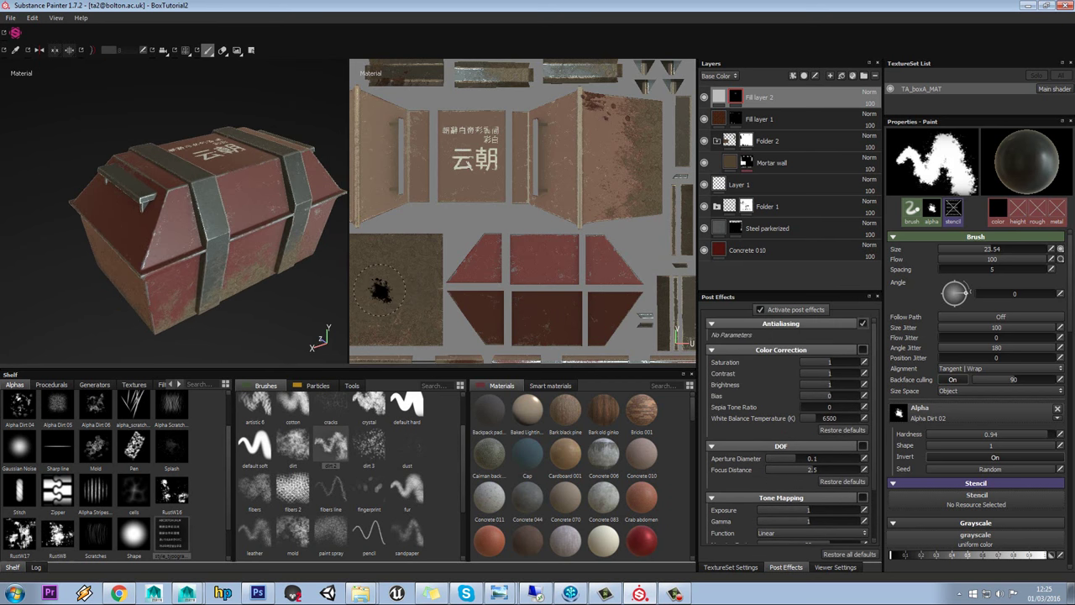
{"action": "left_click_drag", "start_coordinate": [284, 236], "coordinate": [448, 233], "text": "alt"}
{"action": "mouse_move", "coordinate": [142, 208]}
{"action": "left_mouse_down", "text": "alt"}
{"action": "mouse_move", "coordinate": [210, 220]}
{"action": "mouse_move", "coordinate": [212, 176]}
{"action": "mouse_move", "coordinate": [221, 233]}
{"action": "mouse_move", "coordinate": [265, 262]}
{"action": "mouse_move", "coordinate": [225, 192]}
{"action": "mouse_move", "coordinate": [252, 223]}
{"action": "mouse_move", "coordinate": [315, 252]}
{"action": "left_mouse_up", "text": "alt"}
- Mute the Paint Color of the Concrete 010 base layer by setting its saturation to 0.594, and check the box from both ends
{"action": "left_click", "coordinate": [725, 252]}
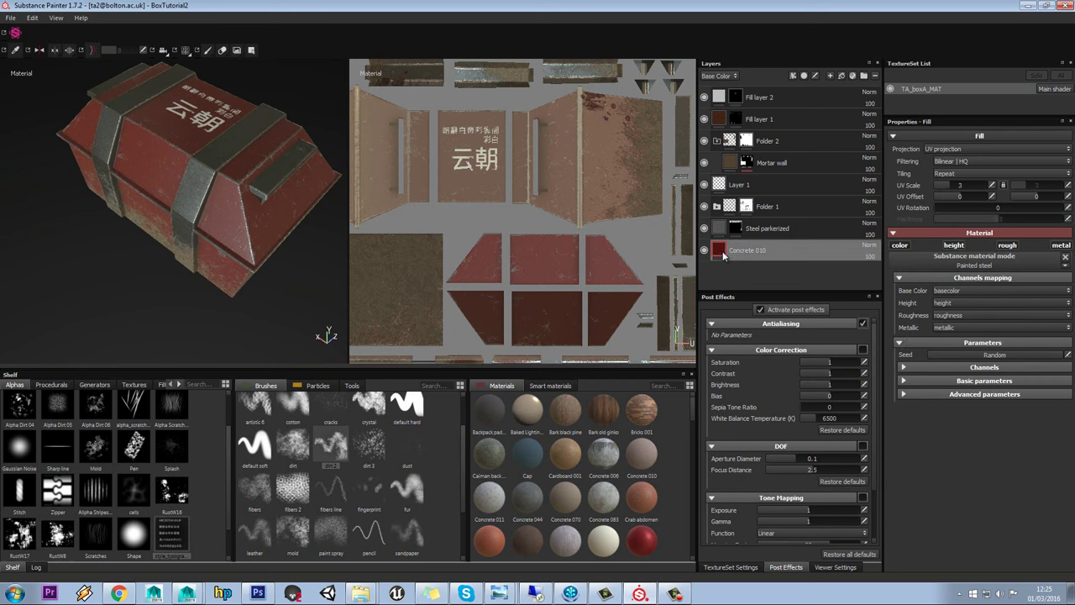
{"action": "left_click", "coordinate": [931, 395]}
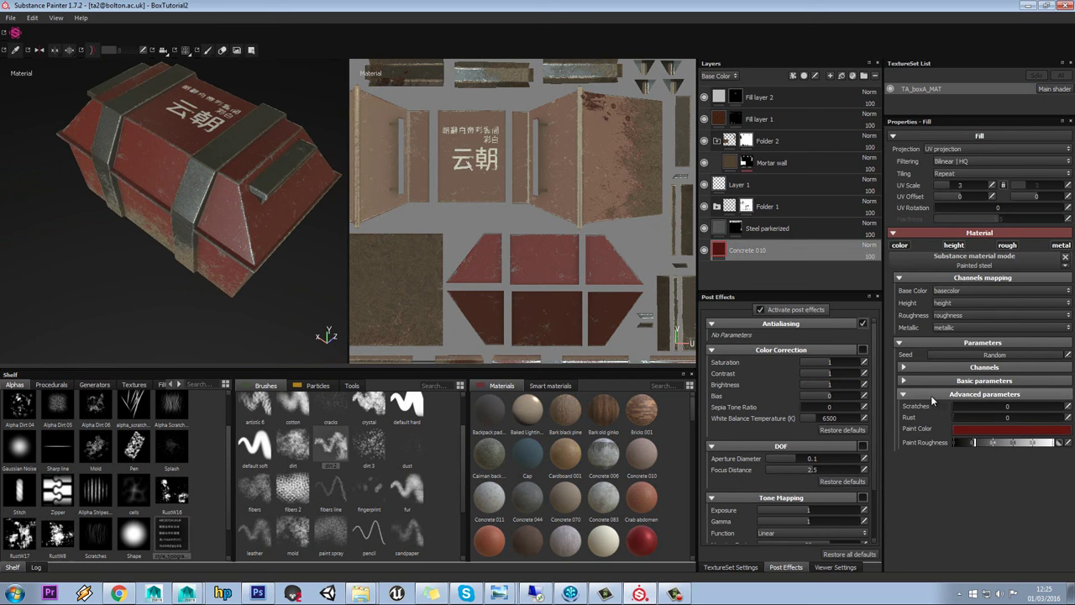
{"action": "left_click", "coordinate": [974, 428]}
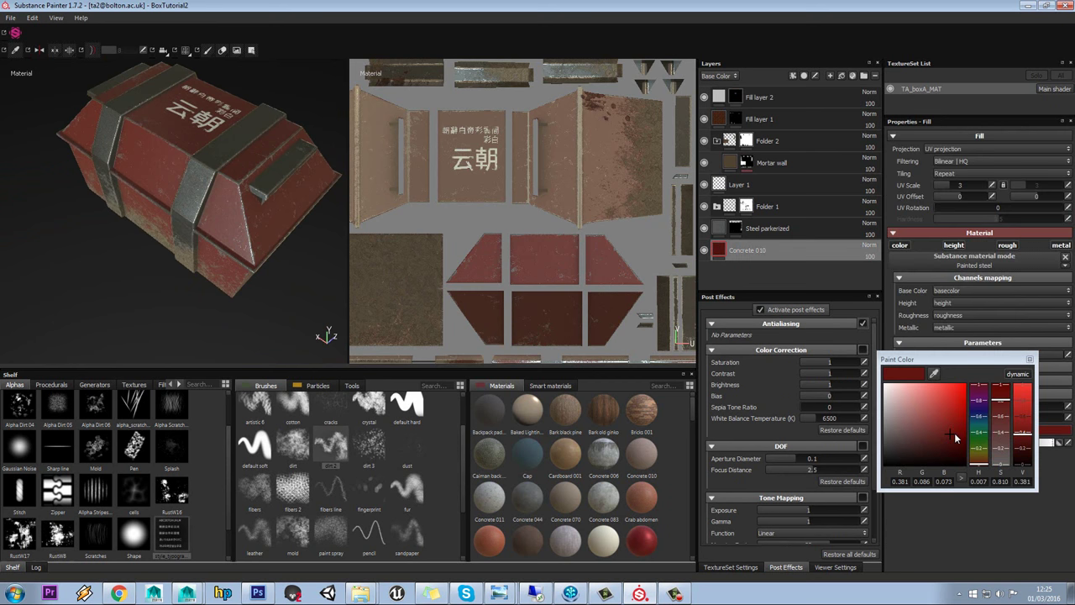
{"action": "left_click_drag", "start_coordinate": [1001, 407], "coordinate": [1001, 420]}
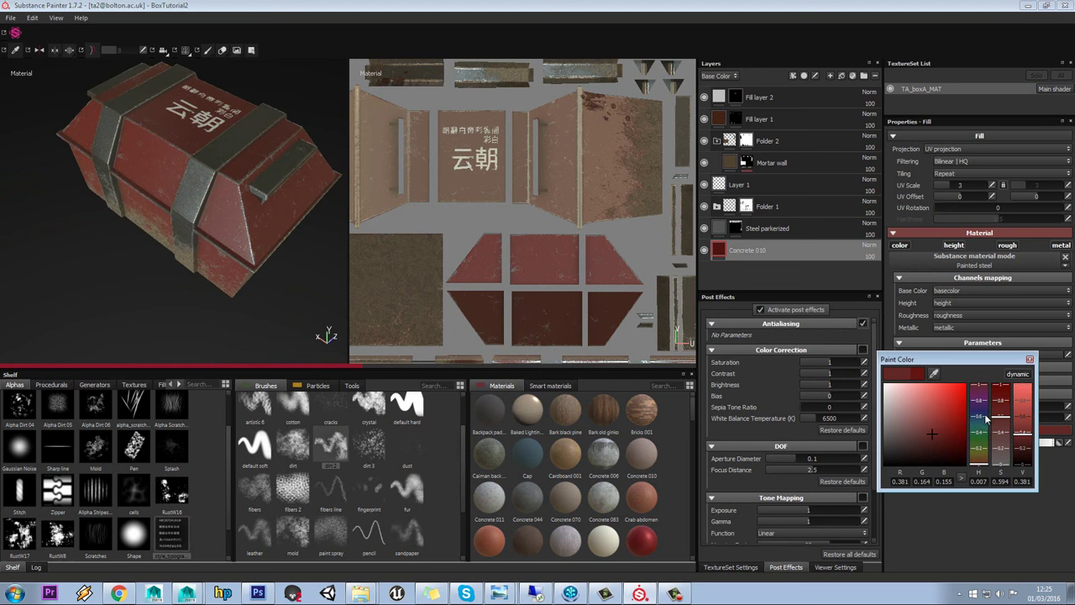
{"action": "mouse_move", "coordinate": [307, 231]}
{"action": "left_mouse_down", "text": "alt"}
{"action": "mouse_move", "coordinate": [297, 204]}
{"action": "mouse_move", "coordinate": [206, 193]}
{"action": "left_mouse_up", "text": "alt"}
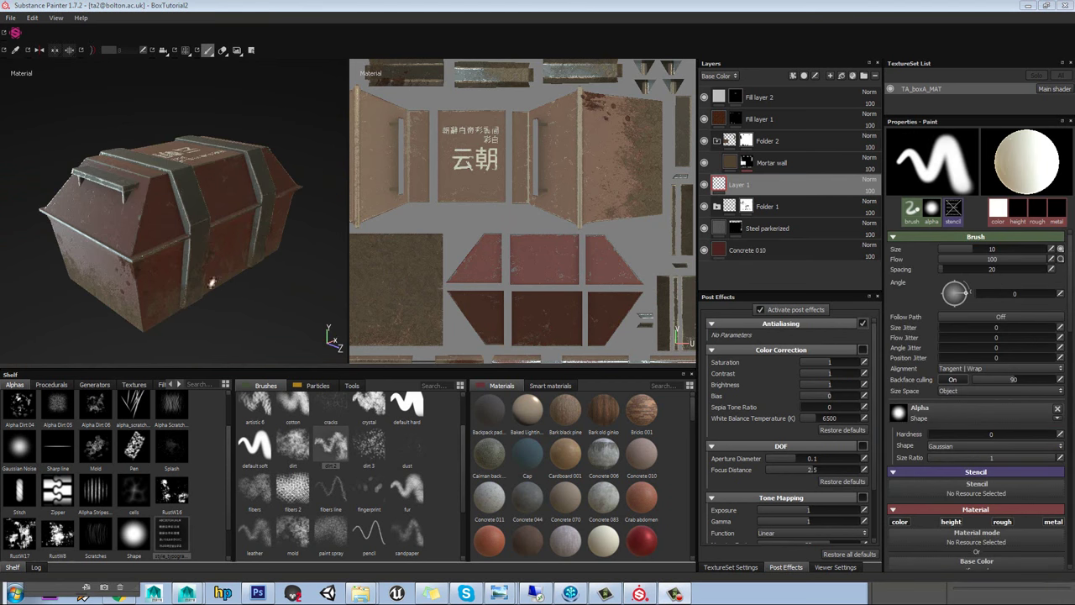
{"action": "left_click_drag", "start_coordinate": [211, 283], "coordinate": [180, 246], "text": "alt"}
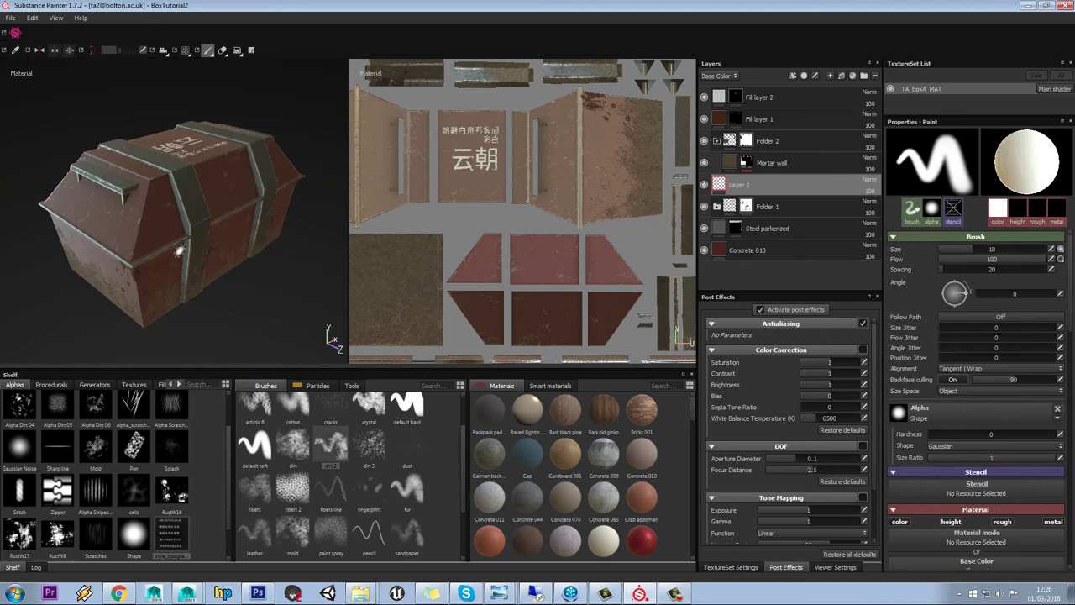
{"action": "left_click_drag", "start_coordinate": [133, 181], "coordinate": [219, 183], "text": "alt"}
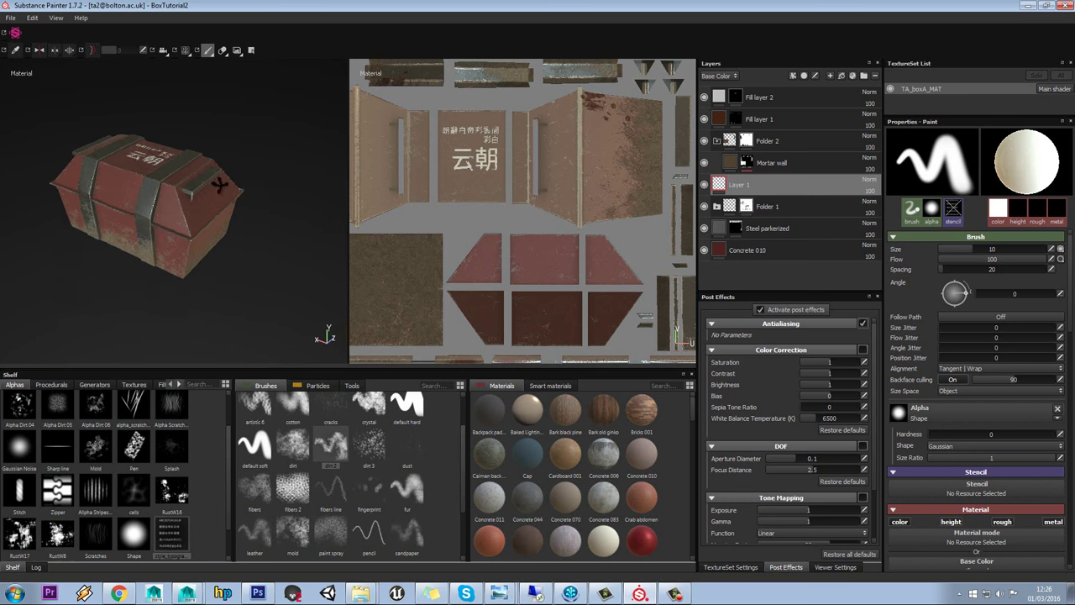
- Open the texture export settings and list the maps included in the TA_boxA_MAT texture set
{"action": "left_click", "coordinate": [11, 18]}
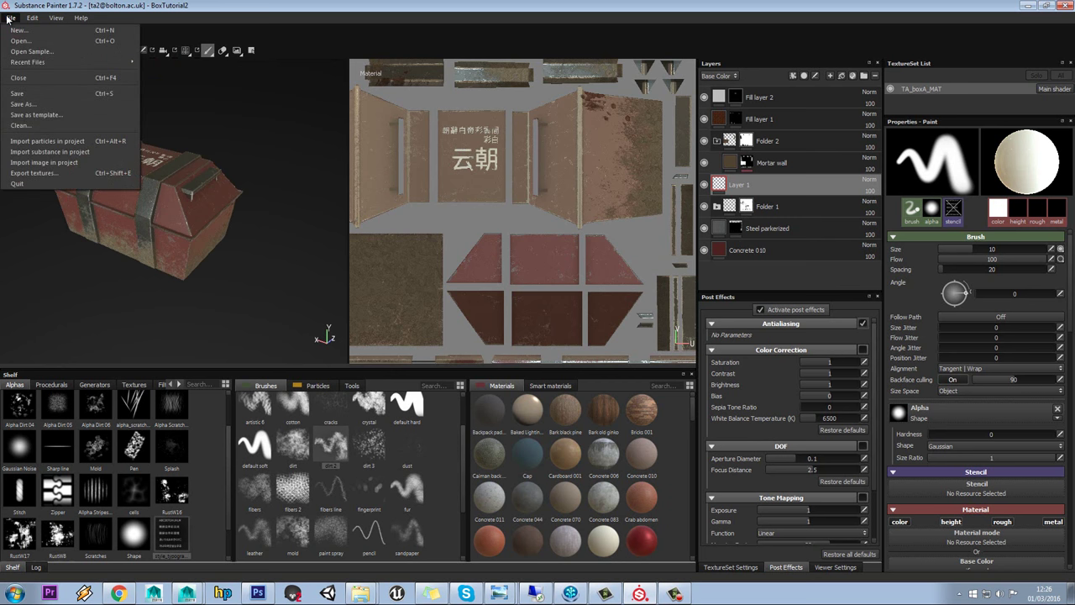
{"action": "left_click", "coordinate": [34, 172]}
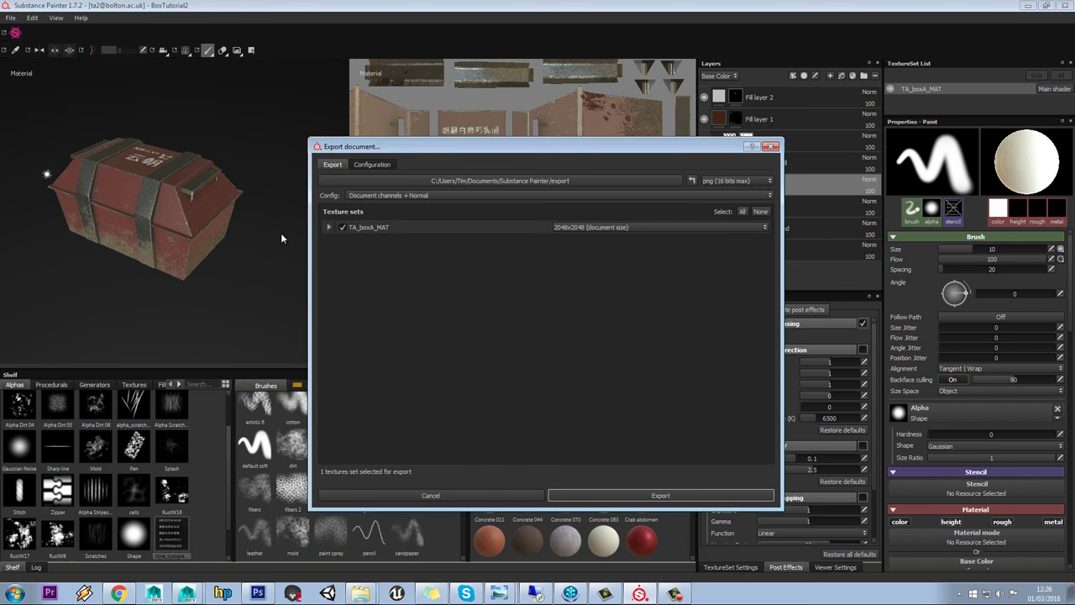
{"action": "left_click", "coordinate": [394, 196]}
{"action": "left_click", "coordinate": [374, 199]}
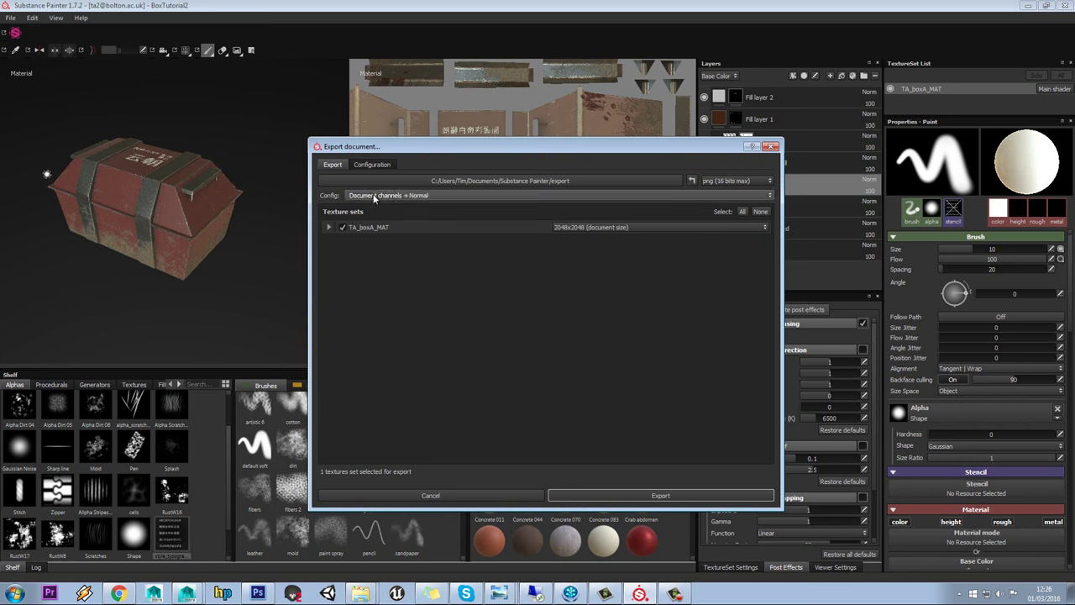
{"action": "left_click", "coordinate": [328, 228]}
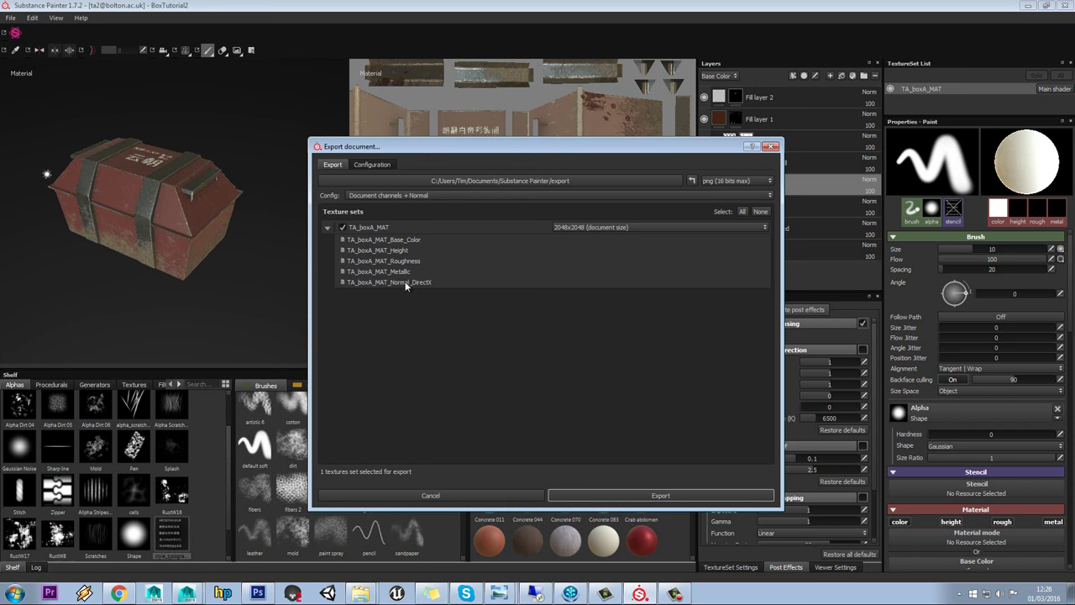
- Browse the export configurations, try PBR MetalRough, and return to Document channels + Normal
{"action": "left_click", "coordinate": [412, 198]}
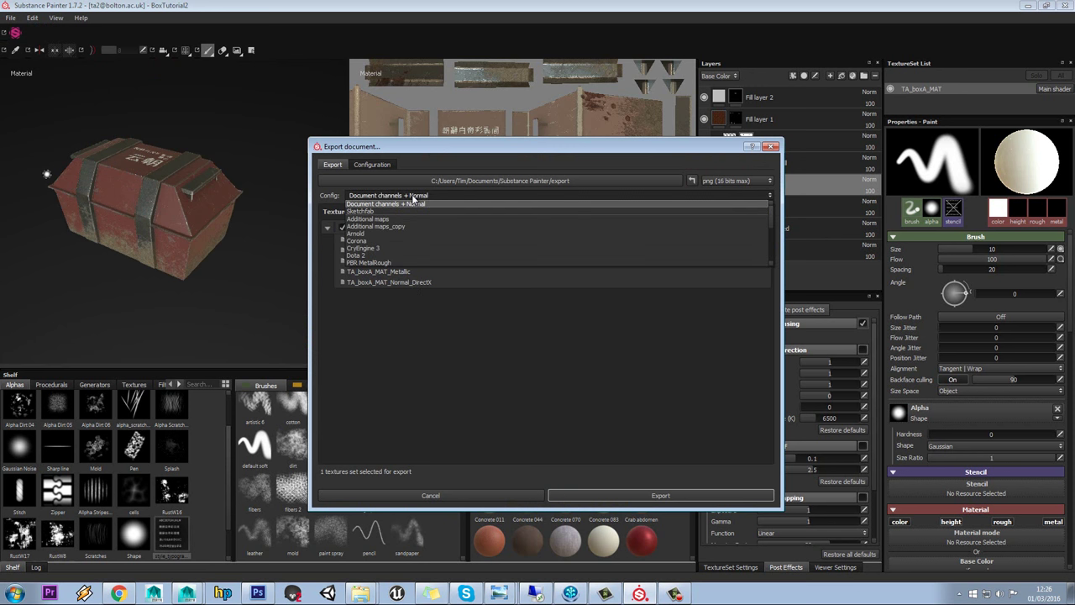
{"action": "scroll", "coordinate": [401, 212], "scroll_direction": "down", "scroll_amount": 3}
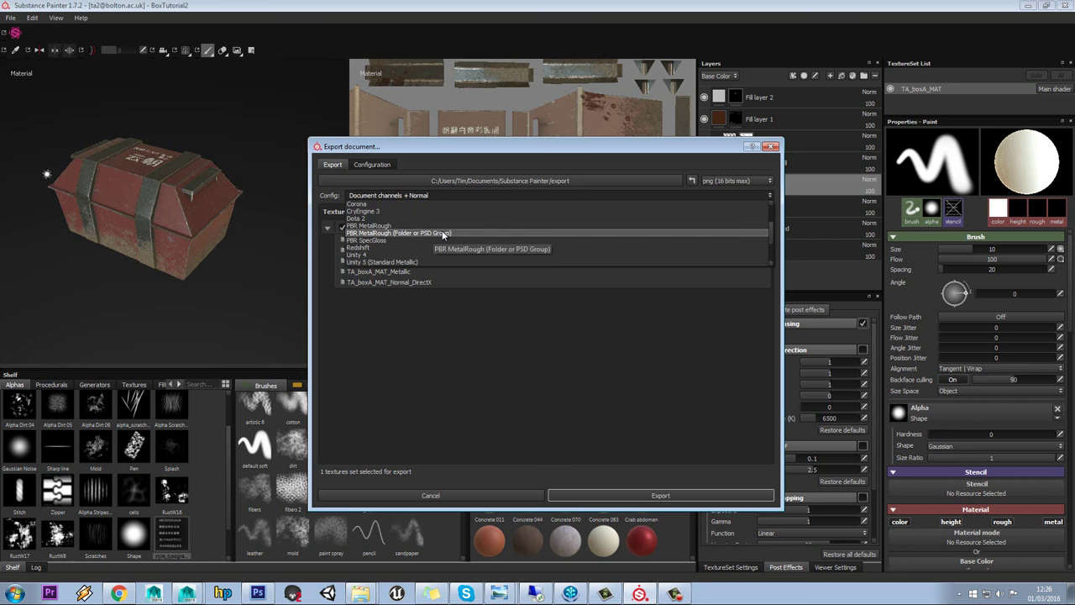
{"action": "scroll", "coordinate": [437, 236], "scroll_direction": "down", "scroll_amount": 2}
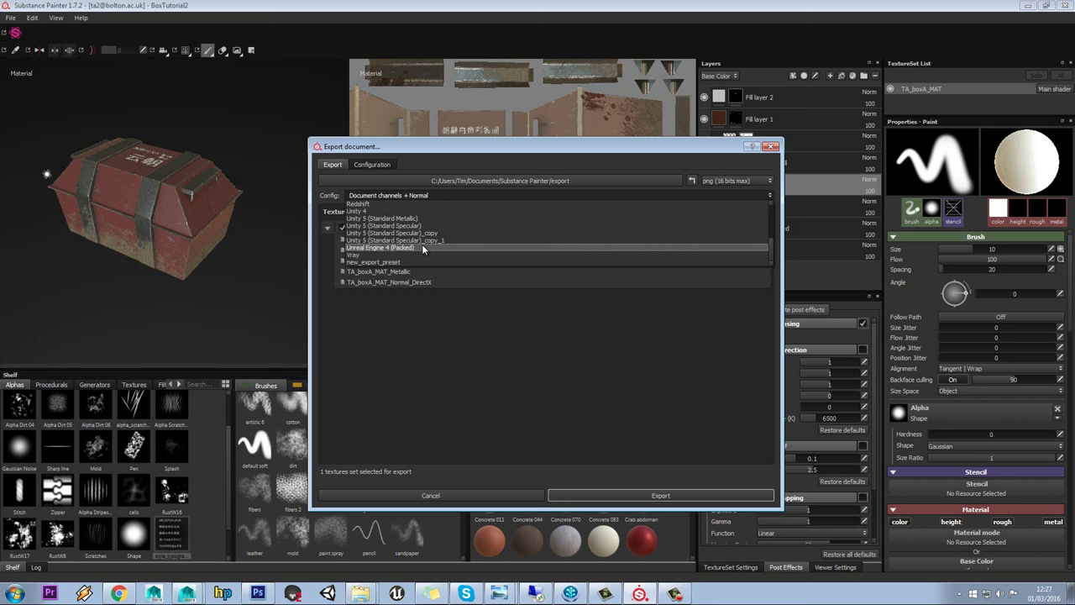
{"action": "scroll", "coordinate": [451, 246], "scroll_direction": "up", "scroll_amount": 2}
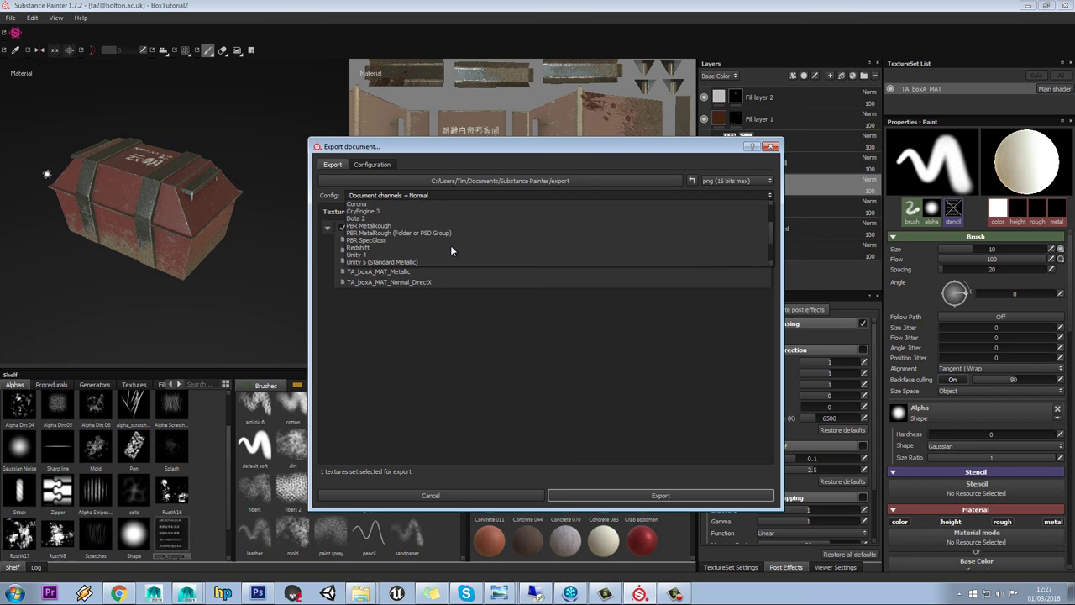
{"action": "left_click", "coordinate": [401, 224]}
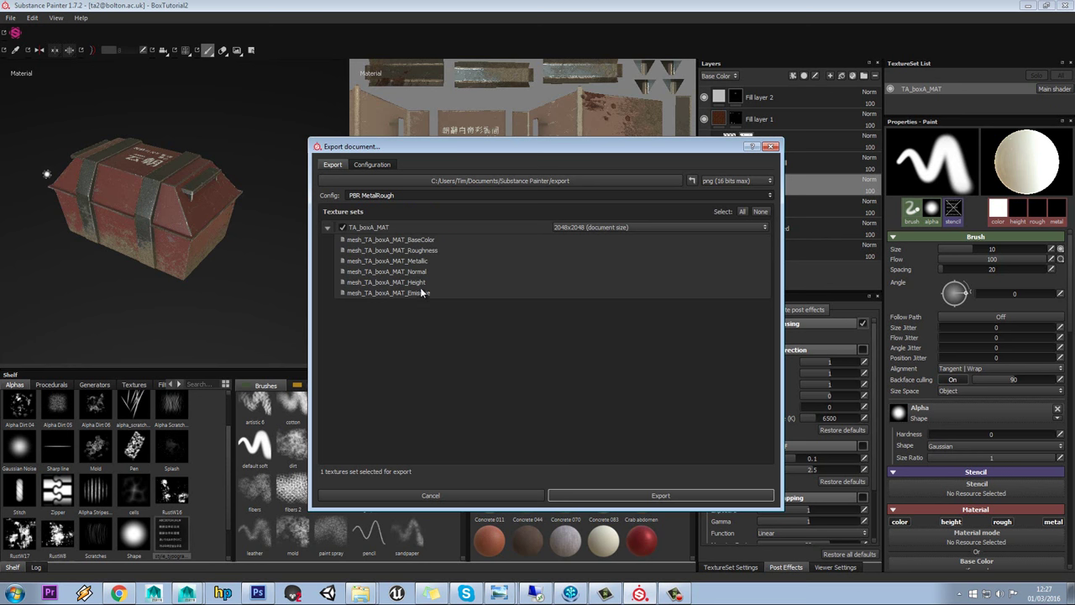
{"action": "left_click", "coordinate": [410, 194]}
{"action": "scroll", "coordinate": [410, 202], "scroll_direction": "up", "scroll_amount": 3}
{"action": "left_click", "coordinate": [407, 204]}
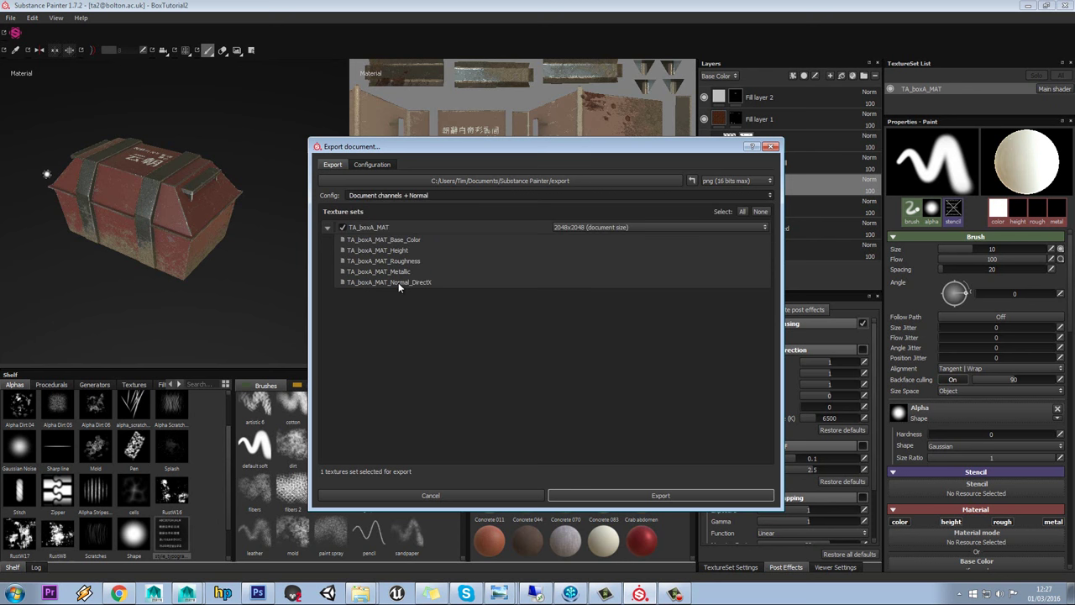
- Browse for the export destination and create a folder named Output inside BoxTutorial on the Desktop
{"action": "left_click", "coordinate": [620, 181]}
{"action": "scroll", "coordinate": [473, 283], "scroll_direction": "up", "scroll_amount": 5}
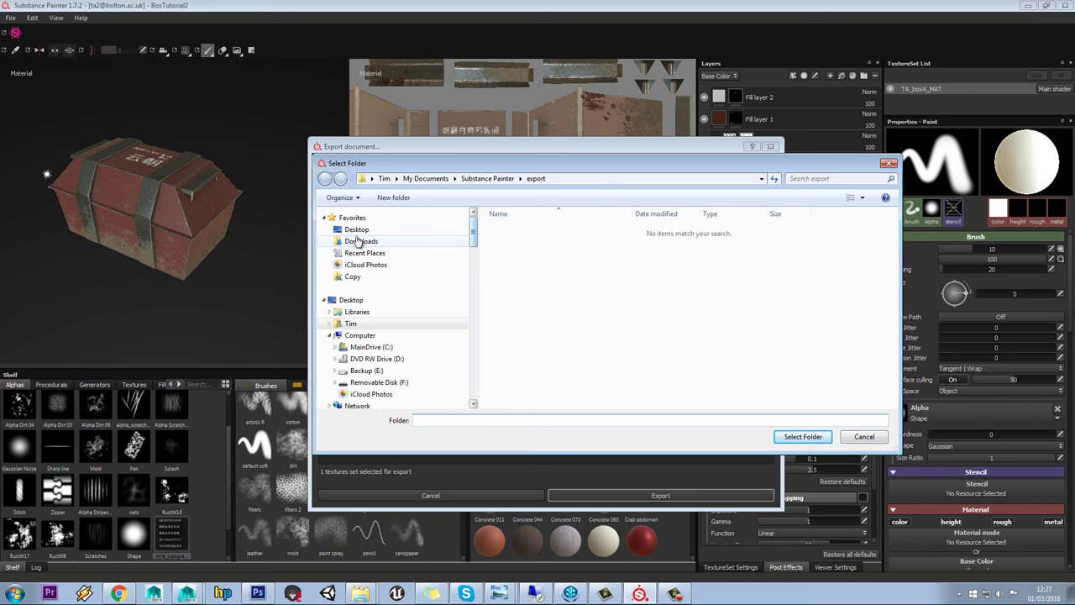
{"action": "left_click", "coordinate": [356, 230]}
{"action": "double_click", "coordinate": [536, 336]}
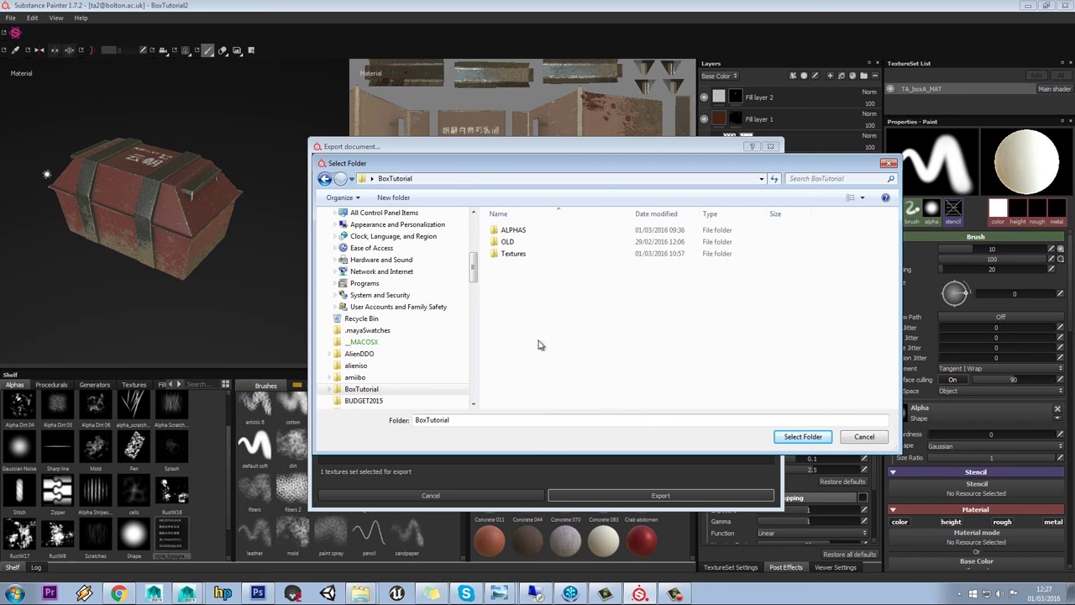
{"action": "right_click", "coordinate": [570, 340]}
{"action": "mouse_move", "coordinate": [622, 483]}
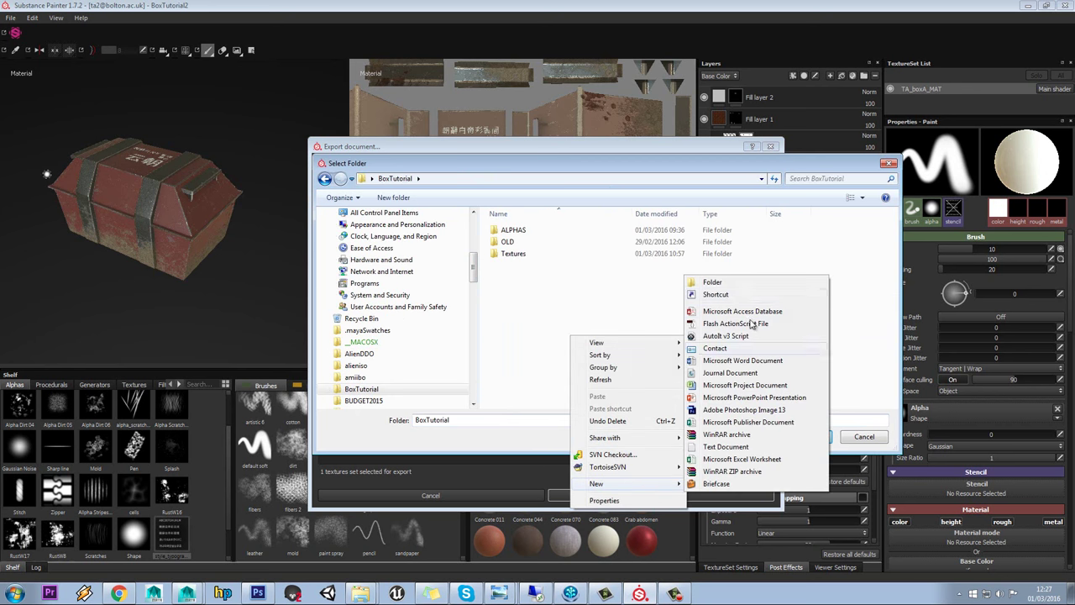
{"action": "left_click", "coordinate": [721, 285]}
{"action": "type", "text": "Out"}
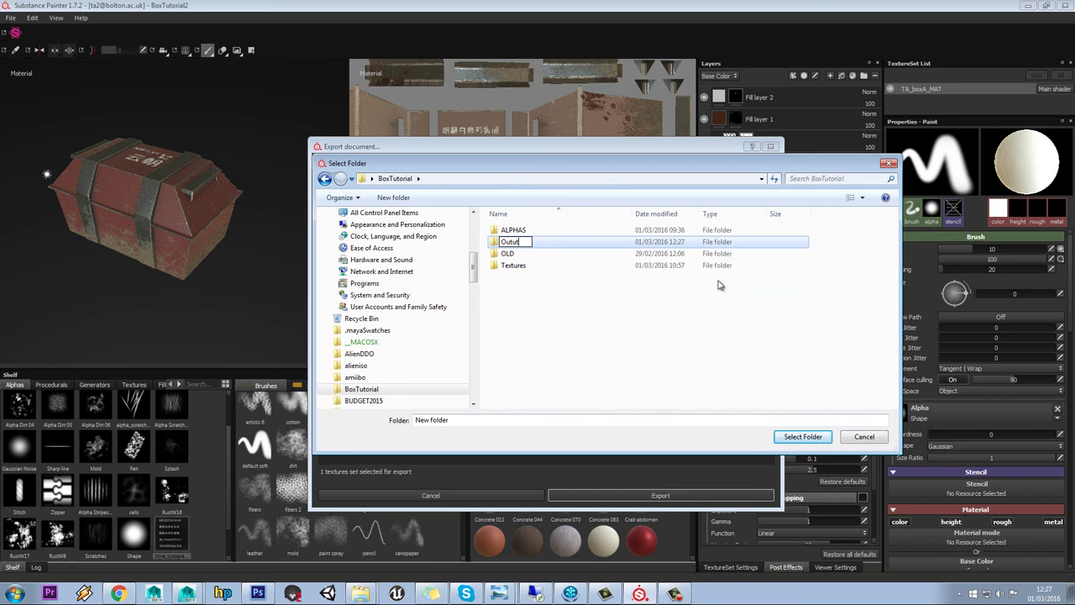
{"action": "type", "text": "put"}
{"action": "key", "text": "Return"}
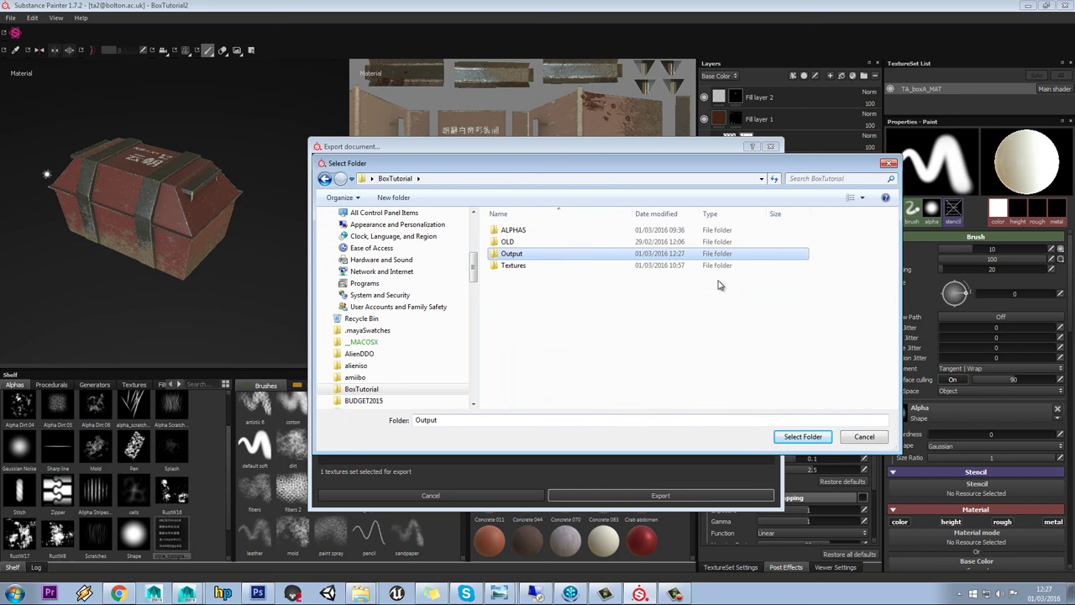
- Choose the Output folder as the destination and export the TA_boxA_MAT maps as 2048x2048 png files
{"action": "double_click", "coordinate": [537, 254]}
{"action": "left_click", "coordinate": [803, 437]}
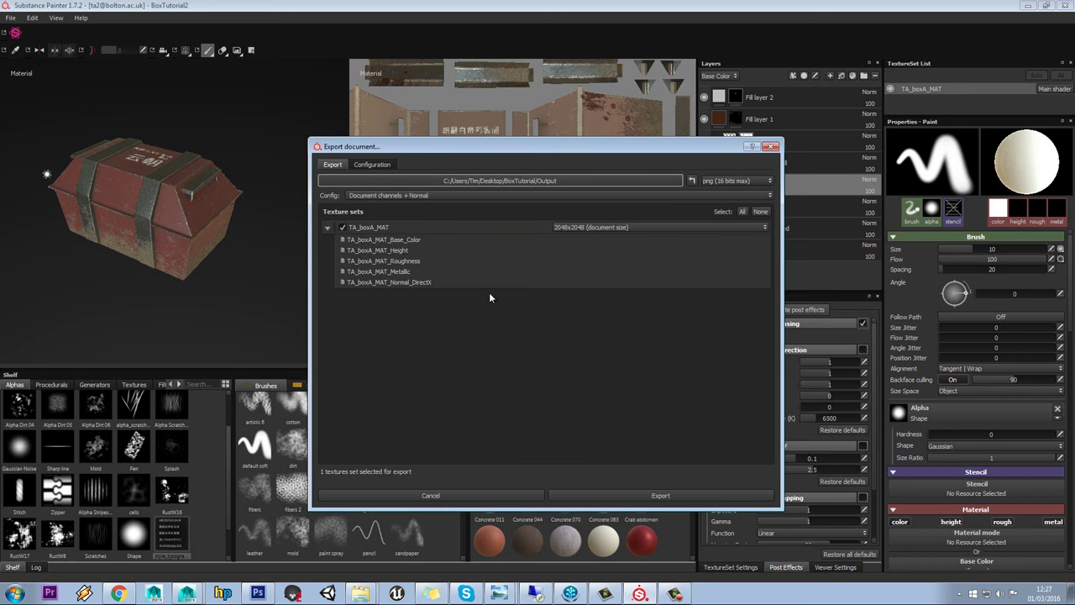
{"action": "left_click", "coordinate": [641, 496]}
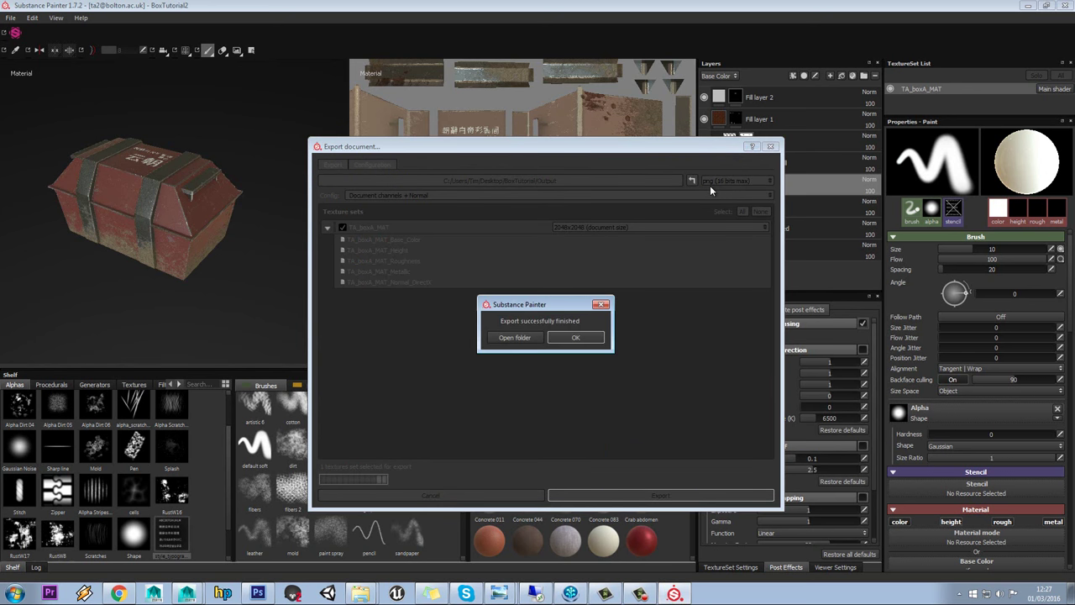
{"action": "left_click", "coordinate": [579, 338]}
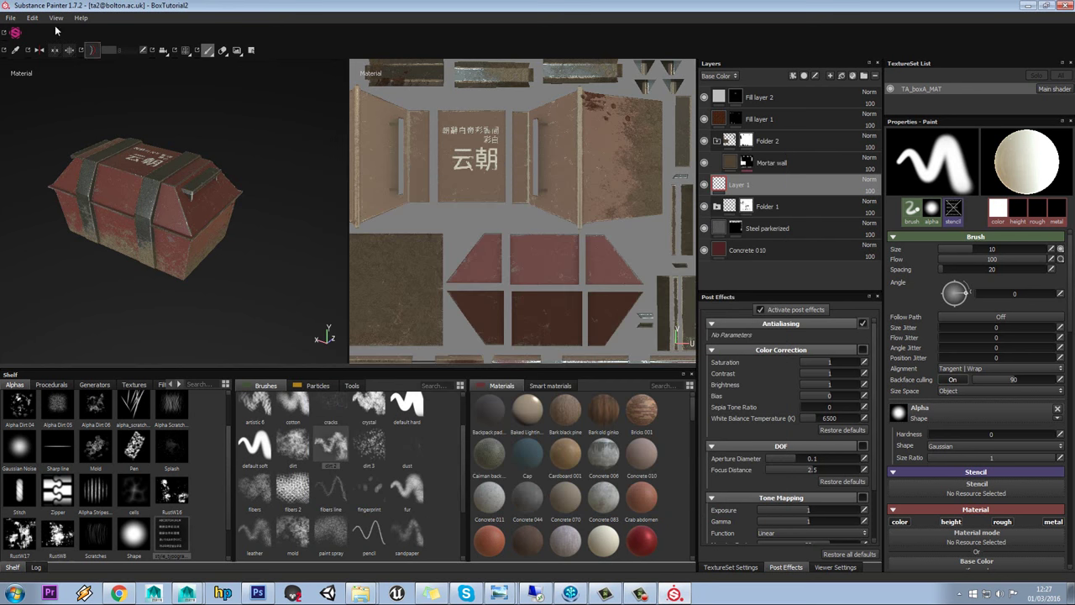
- Reopen the texture export settings and review the available file formats and output sizes
{"action": "left_click", "coordinate": [6, 18]}
{"action": "left_click", "coordinate": [32, 173]}
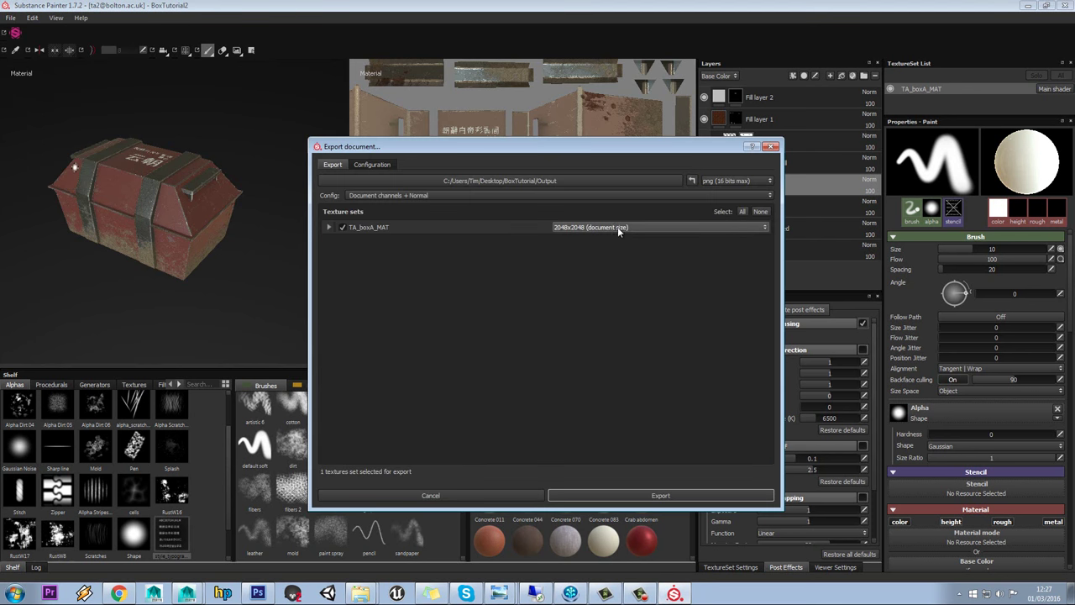
{"action": "left_click", "coordinate": [750, 182]}
{"action": "scroll", "coordinate": [769, 238], "scroll_direction": "down", "scroll_amount": 5}
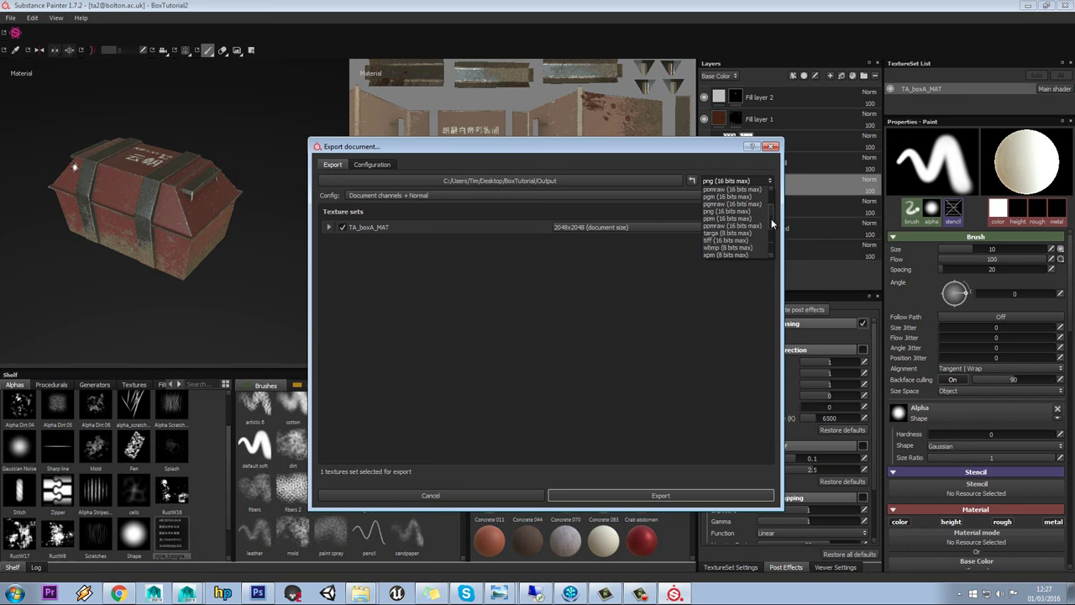
{"action": "mouse_move", "coordinate": [770, 237]}
{"action": "left_mouse_down"}
{"action": "mouse_move", "coordinate": [771, 193]}
{"action": "mouse_move", "coordinate": [767, 222]}
{"action": "left_mouse_up"}
{"action": "left_click", "coordinate": [599, 249]}
{"action": "left_click", "coordinate": [586, 228]}
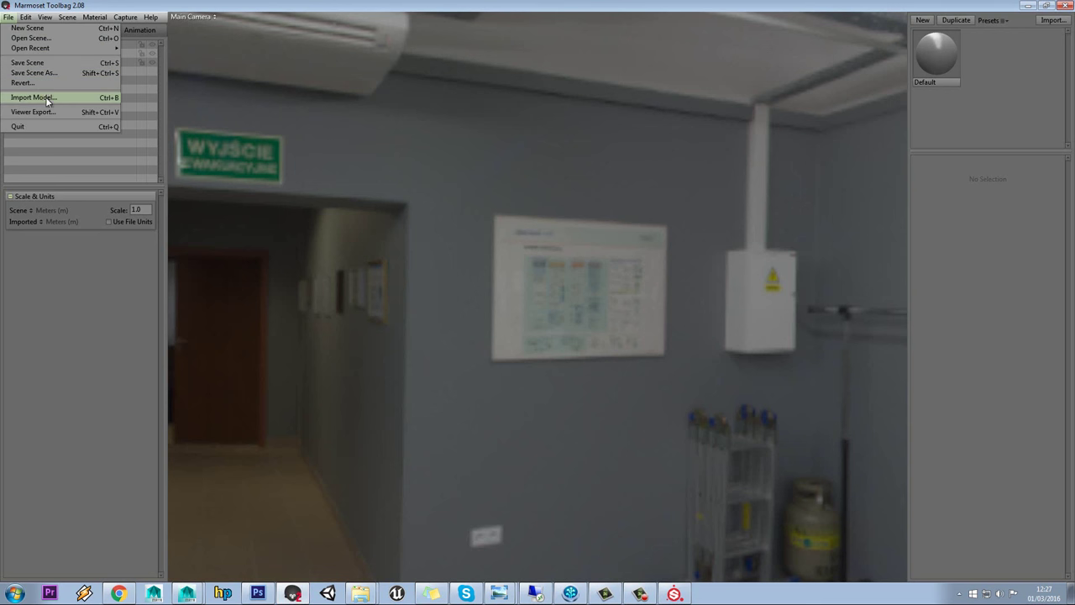
- Import the LOW.fbx model from the BoxTutorial folder into the scene
{"action": "left_click", "coordinate": [47, 98]}
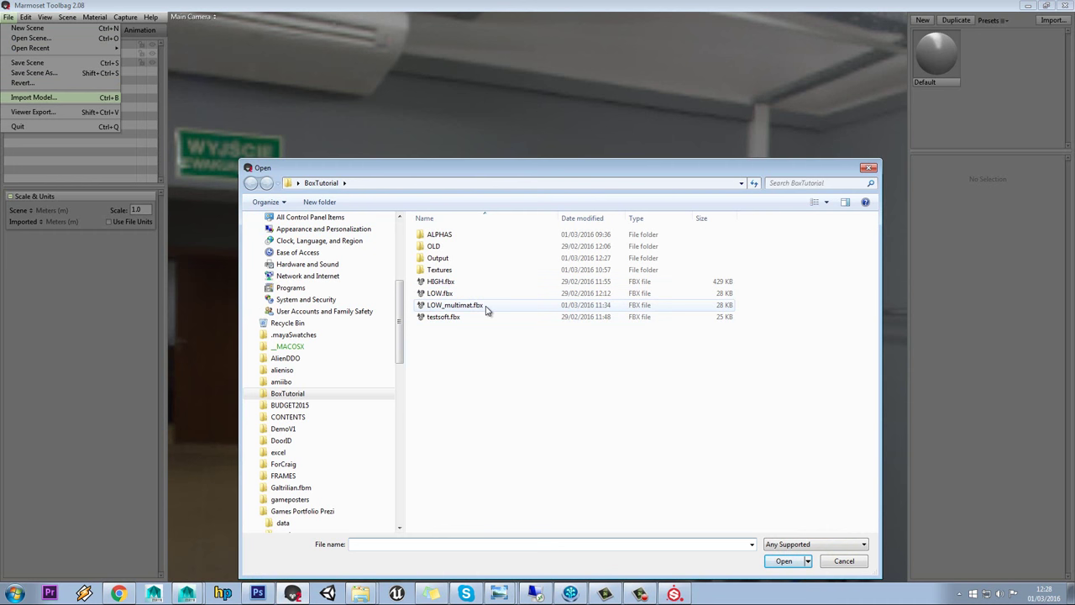
{"action": "double_click", "coordinate": [440, 293]}
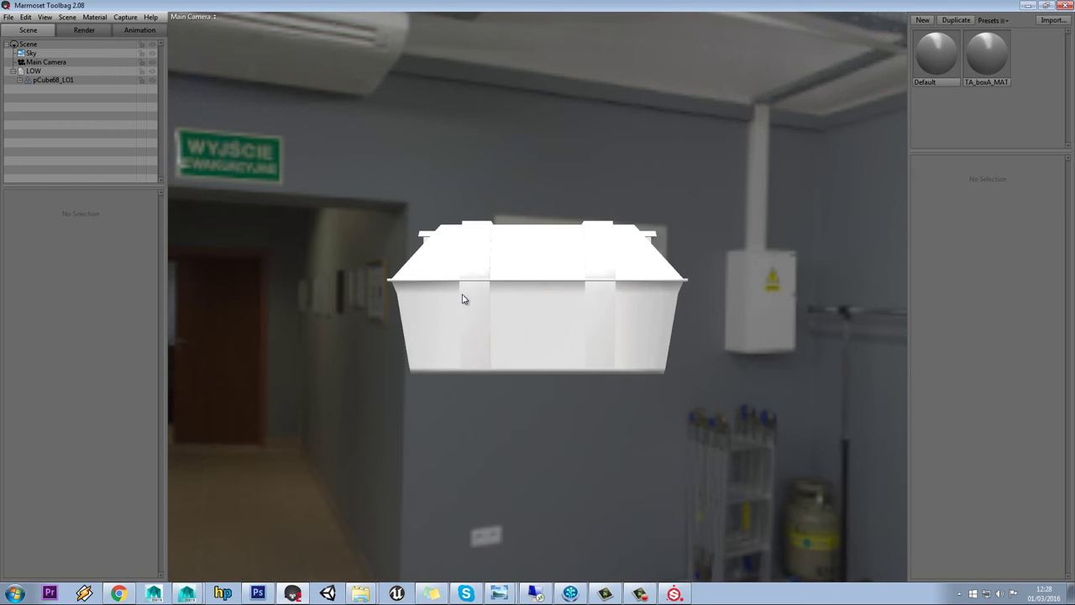
{"action": "left_click_drag", "start_coordinate": [463, 295], "coordinate": [489, 288]}
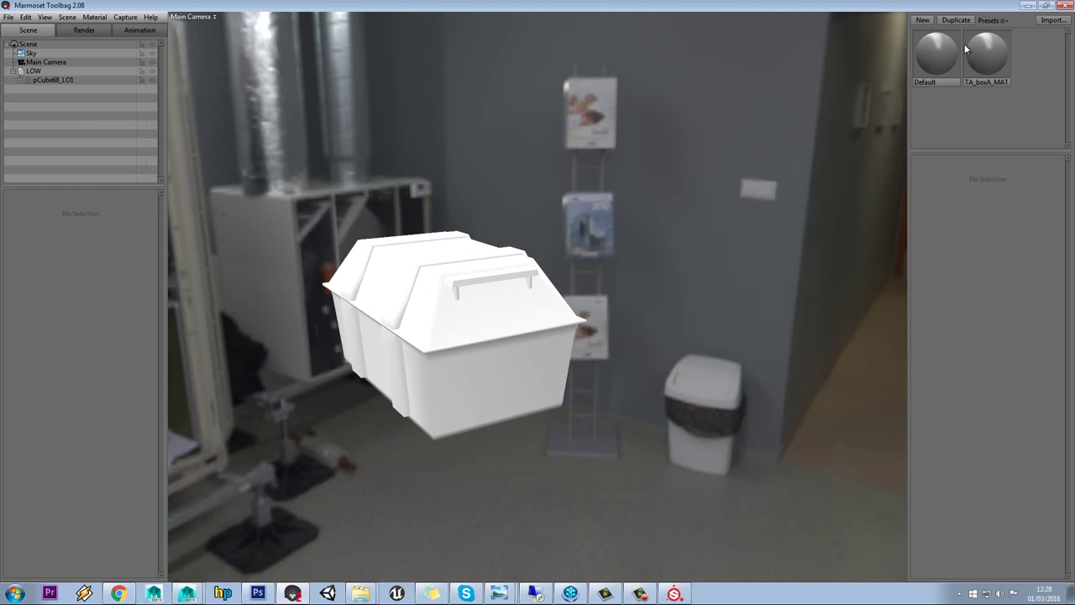
- Load TA_boxA_MAT_Normal_DirectX.png from the Output folder as the Default material's normal map
{"action": "left_click", "coordinate": [938, 55]}
{"action": "left_click", "coordinate": [925, 203]}
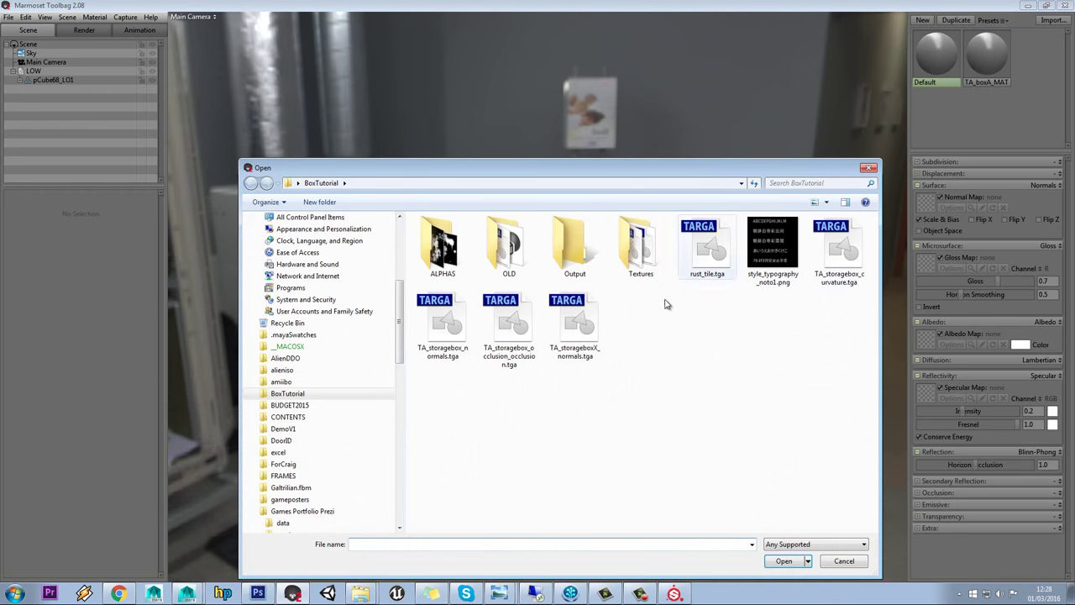
{"action": "double_click", "coordinate": [575, 245]}
{"action": "double_click", "coordinate": [642, 252]}
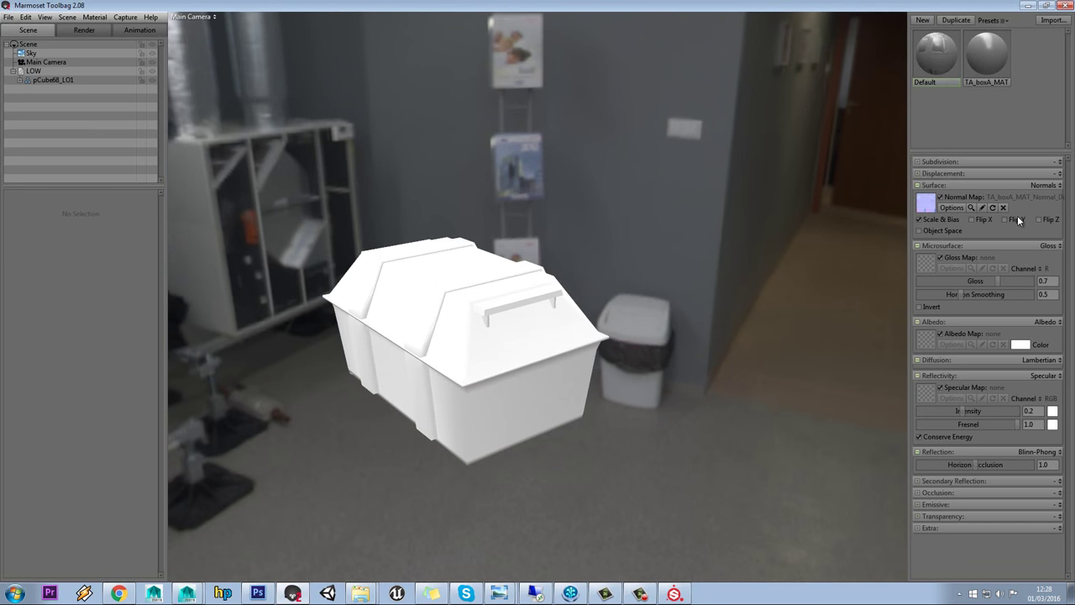
- Enable Flip Y for the normal map and apply the Default material to the box
{"action": "left_click", "coordinate": [1018, 217]}
{"action": "left_click_drag", "start_coordinate": [937, 55], "coordinate": [561, 309]}
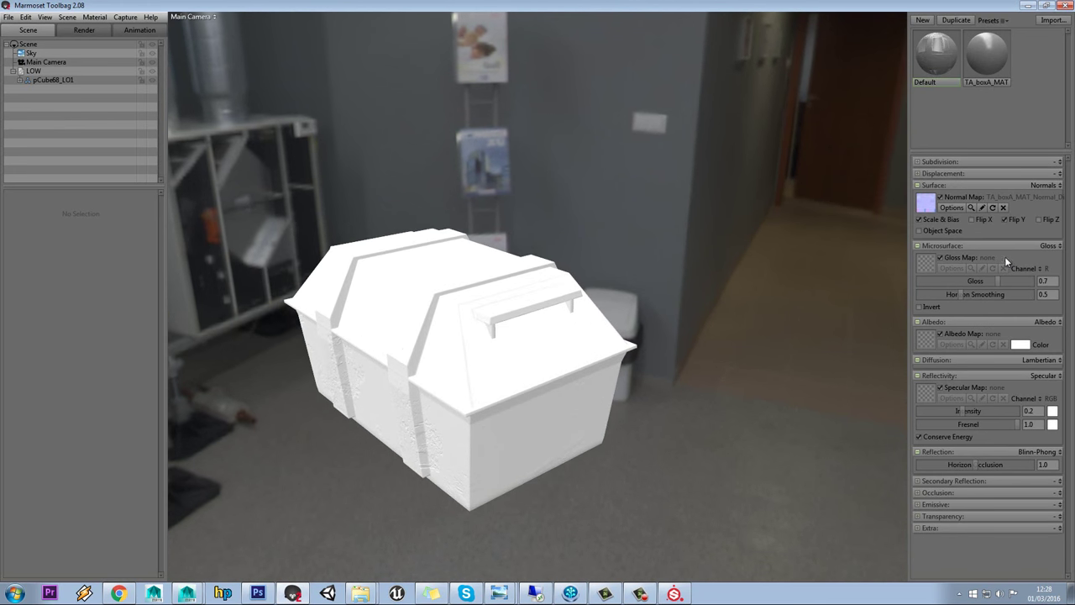
{"action": "left_click", "coordinate": [1013, 217]}
{"action": "left_click", "coordinate": [1013, 218]}
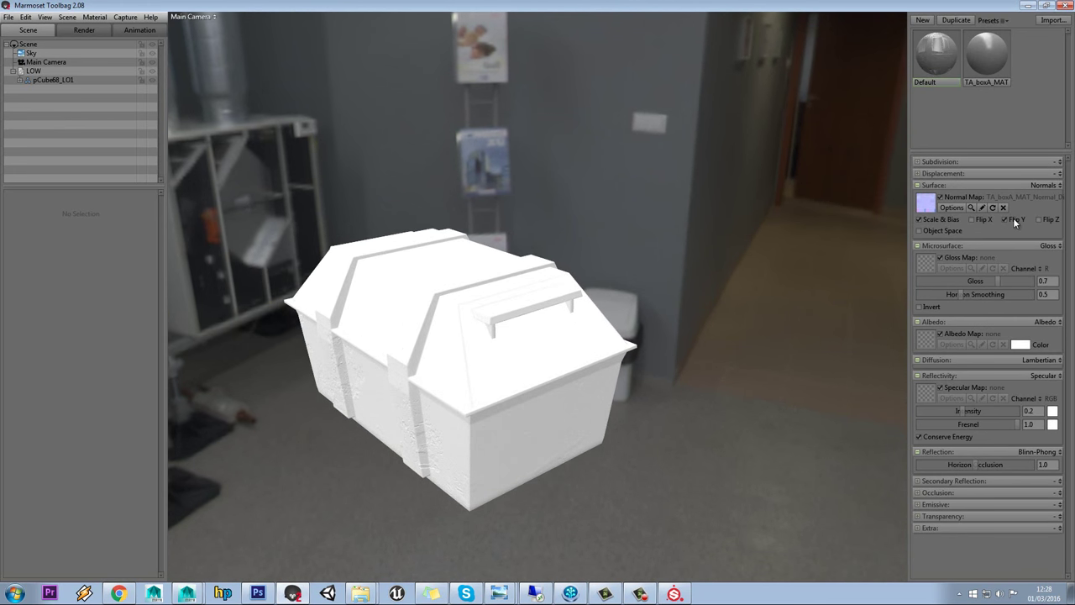
- Load TA_boxA_MAT_Roughness.png as the gloss map and TA_boxA_MAT_Base_Color.png as the albedo map of the Default material
{"action": "left_click", "coordinate": [921, 267]}
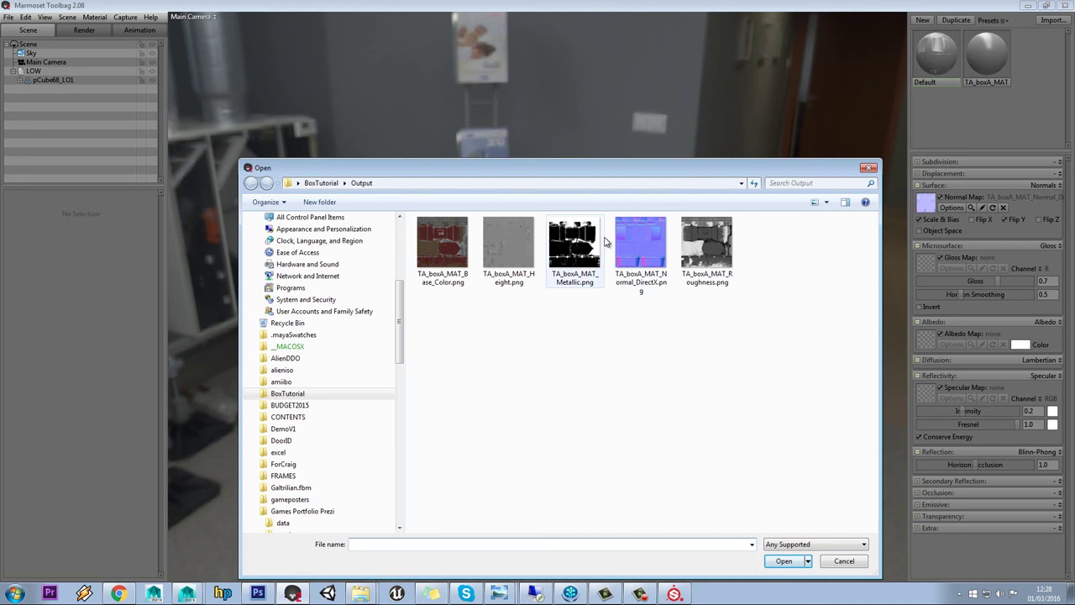
{"action": "double_click", "coordinate": [706, 244]}
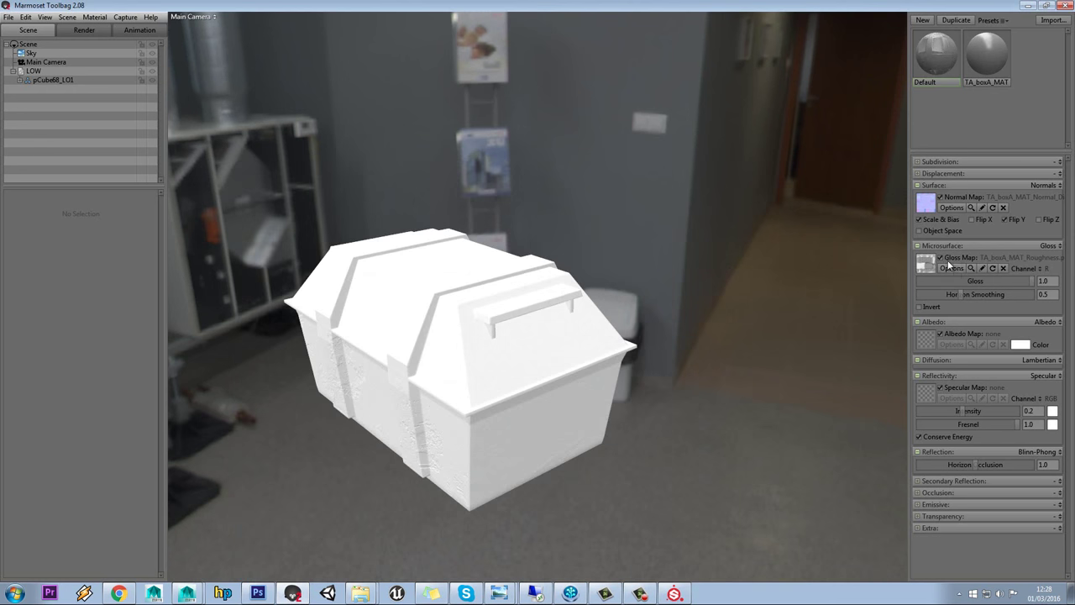
{"action": "left_click", "coordinate": [928, 338]}
{"action": "double_click", "coordinate": [442, 248]}
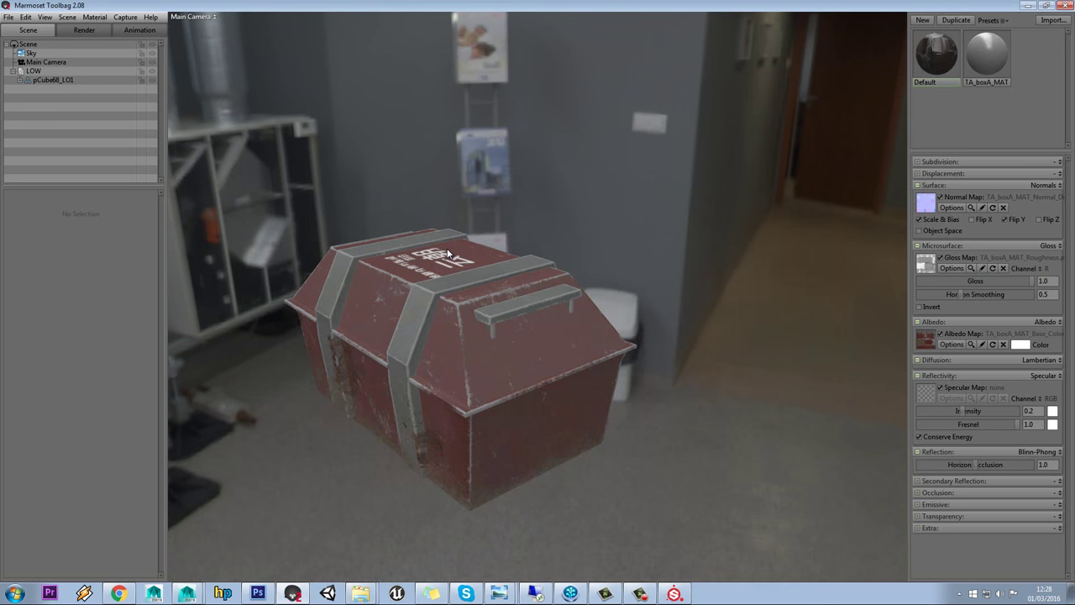
- Switch the material's reflectivity to Metalness and load TA_boxA_MAT_Metallic.png as its metalness map
{"action": "left_click", "coordinate": [1060, 377]}
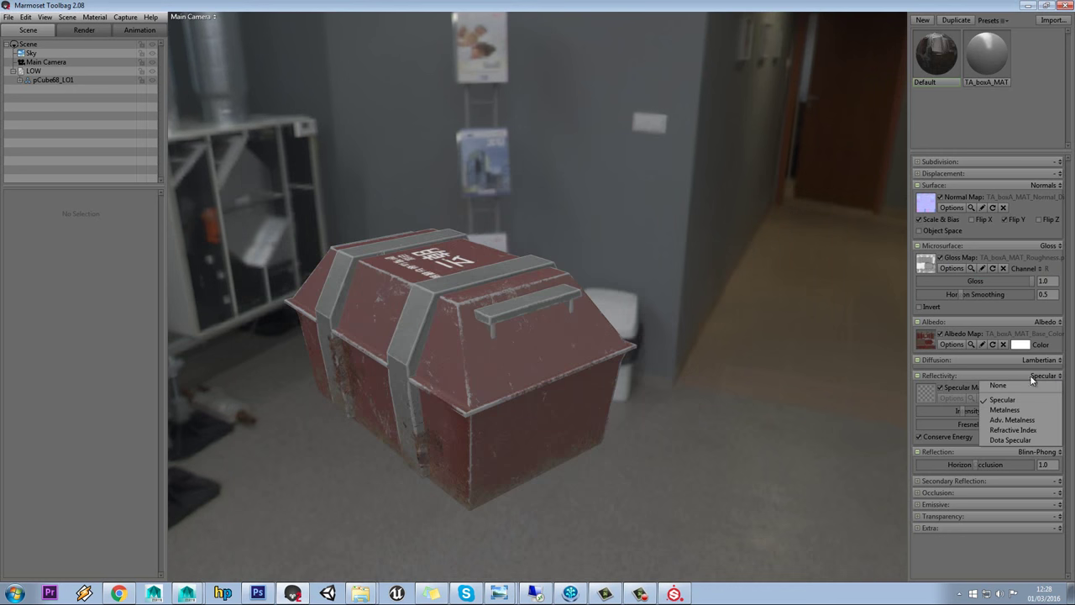
{"action": "left_click", "coordinate": [1009, 404]}
{"action": "left_click", "coordinate": [929, 396]}
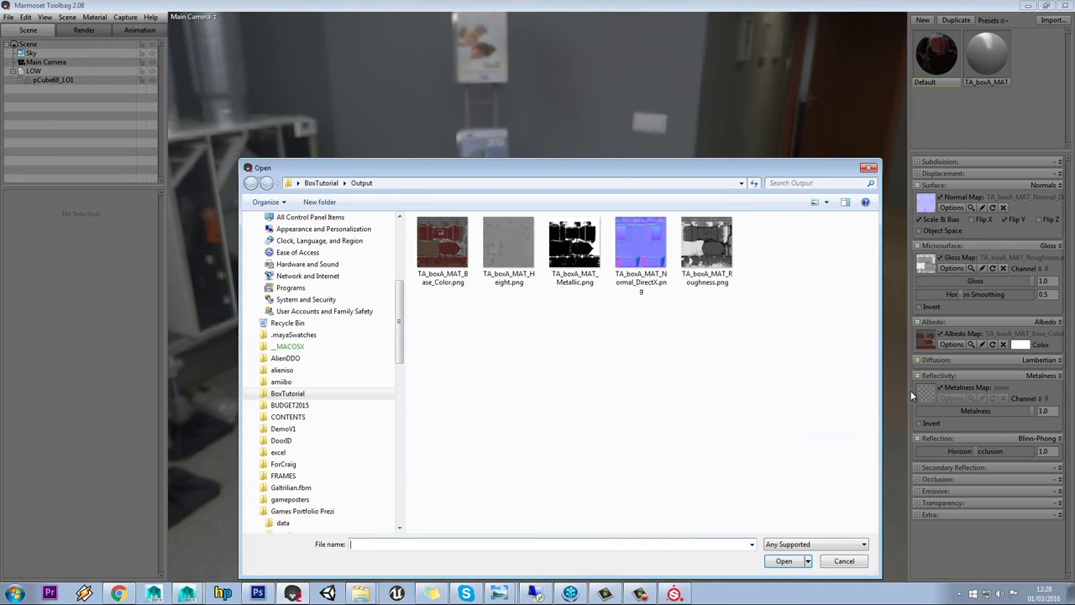
{"action": "double_click", "coordinate": [578, 247]}
{"action": "left_click_drag", "start_coordinate": [578, 248], "coordinate": [570, 294]}
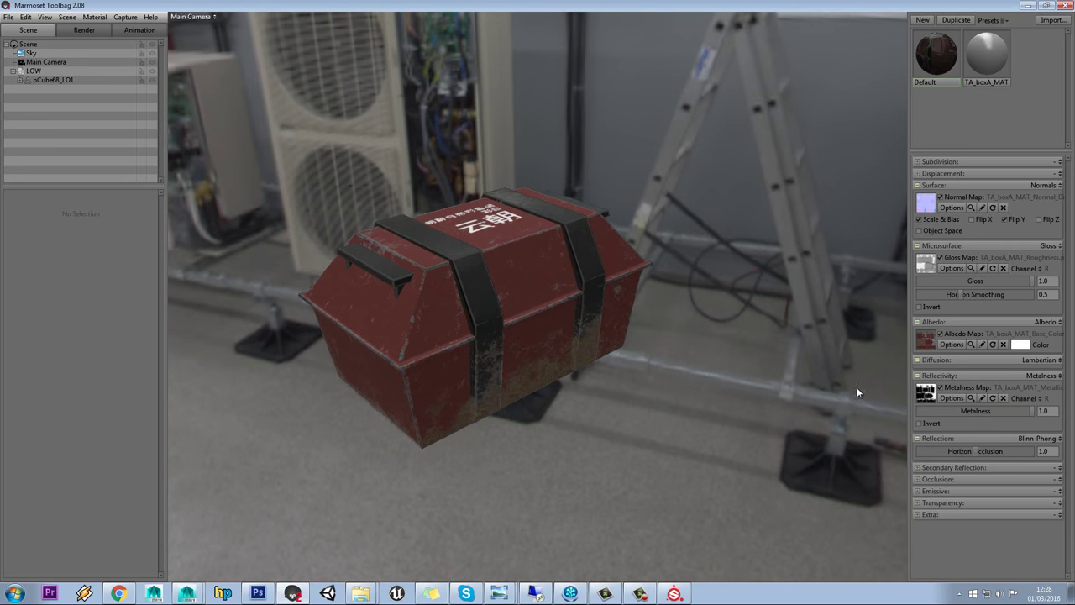
{"action": "left_click_drag", "start_coordinate": [701, 311], "coordinate": [704, 312]}
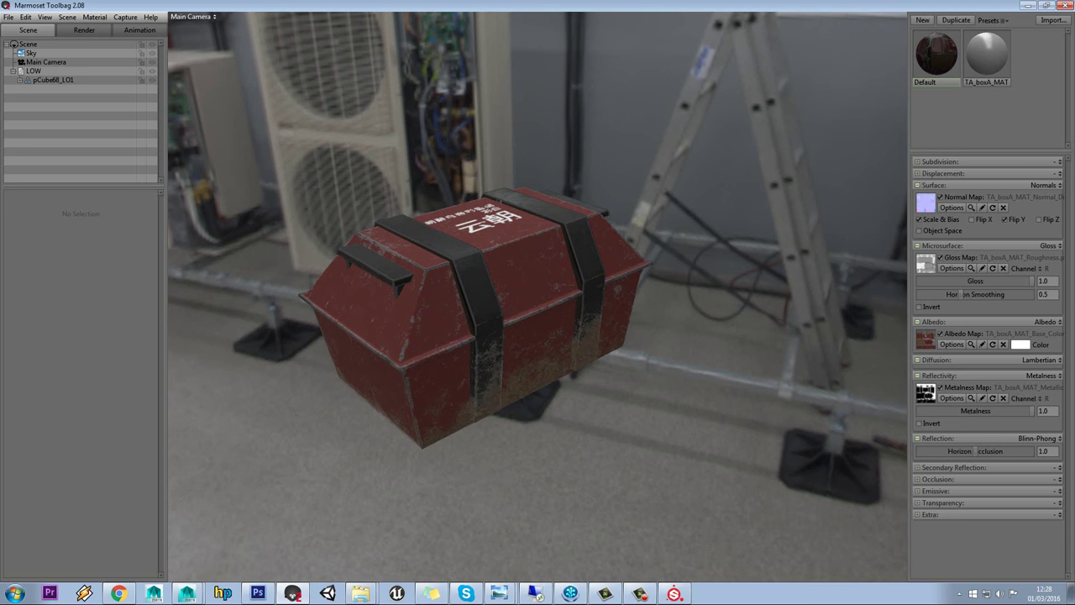
- Enable Occlusion on the material and load TA_storagebox_occlusion_occlusion.tga from BoxTutorial as its occlusion map
{"action": "left_click", "coordinate": [1061, 479]}
{"action": "left_click", "coordinate": [1034, 501]}
{"action": "left_click", "coordinate": [924, 497]}
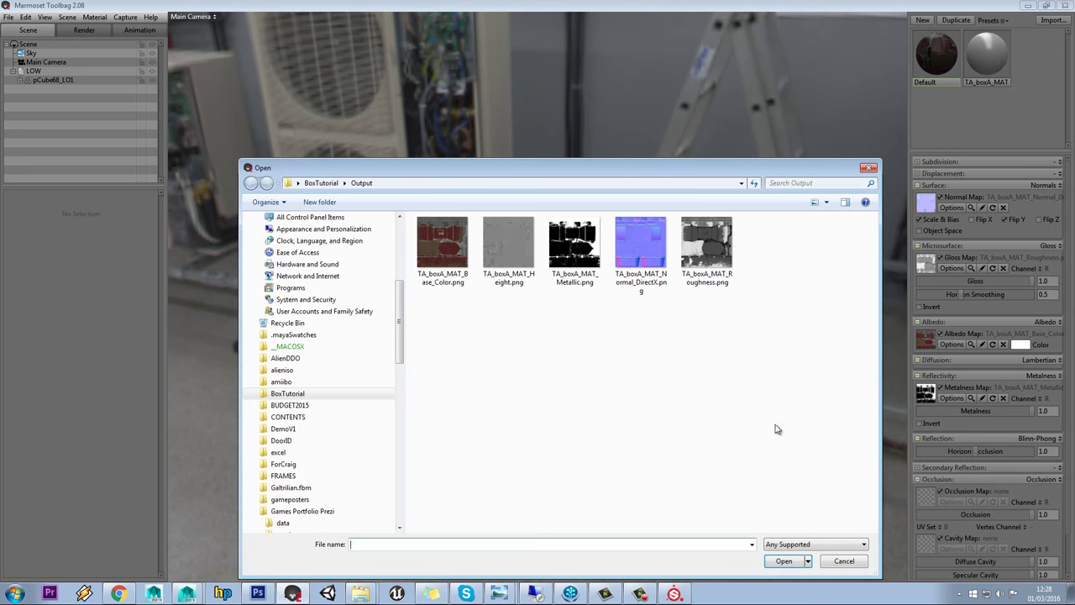
{"action": "left_click", "coordinate": [332, 182]}
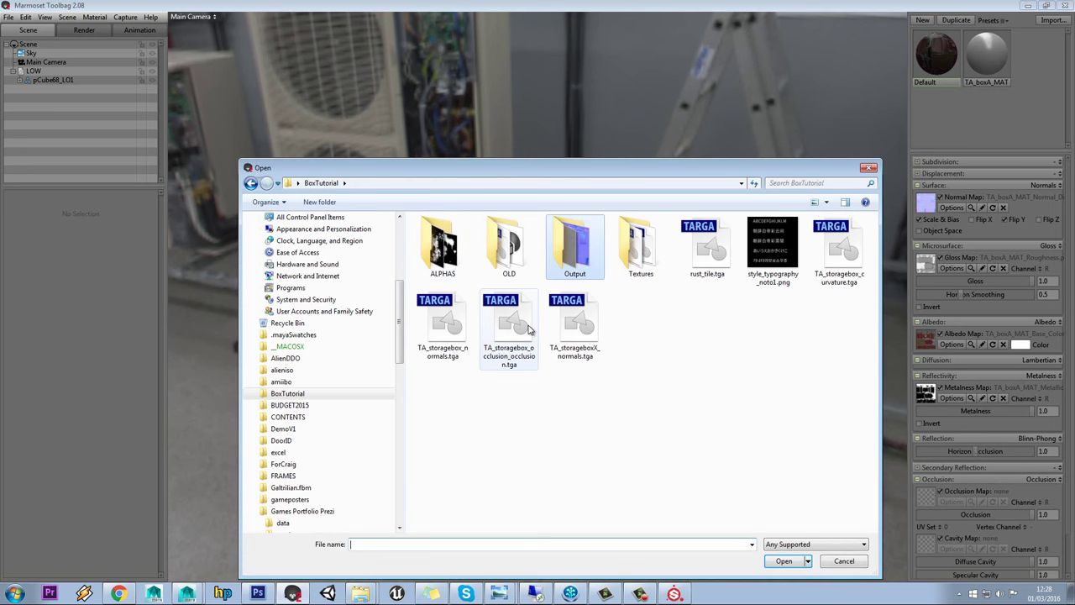
{"action": "double_click", "coordinate": [525, 328]}
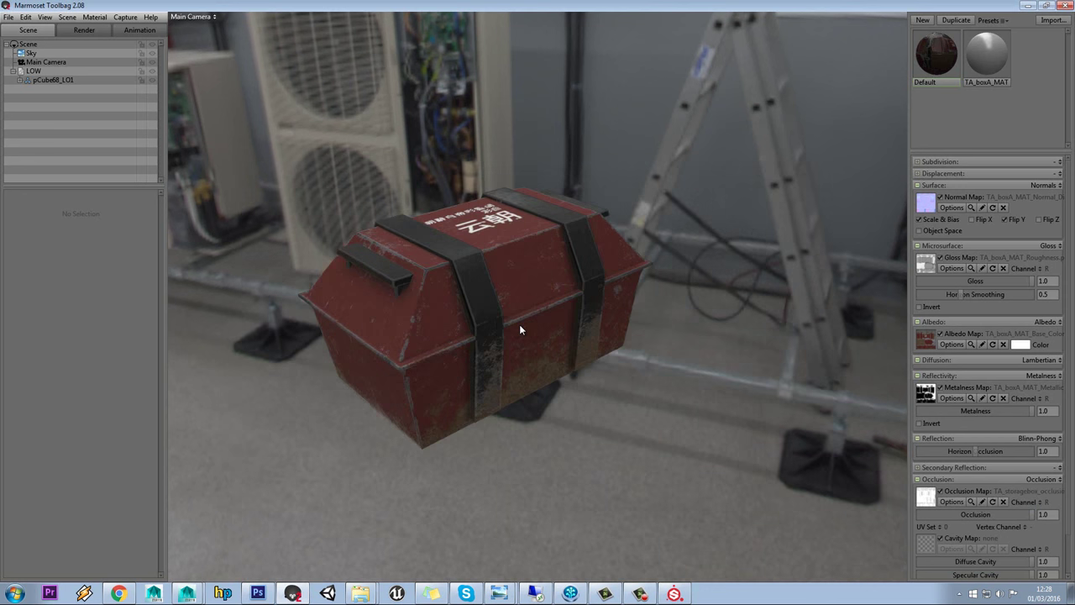
- Set the material's occlusion strength to about 0.673
{"action": "left_click_drag", "start_coordinate": [534, 311], "coordinate": [508, 365]}
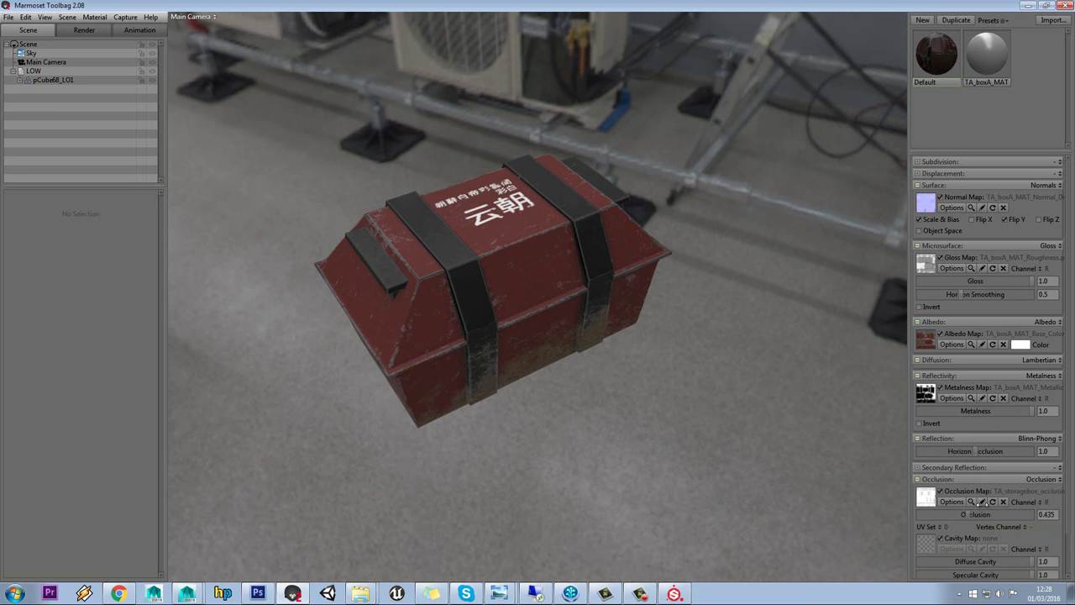
{"action": "left_click_drag", "start_coordinate": [962, 514], "coordinate": [988, 514]}
{"action": "left_click_drag", "start_coordinate": [671, 267], "coordinate": [579, 269]}
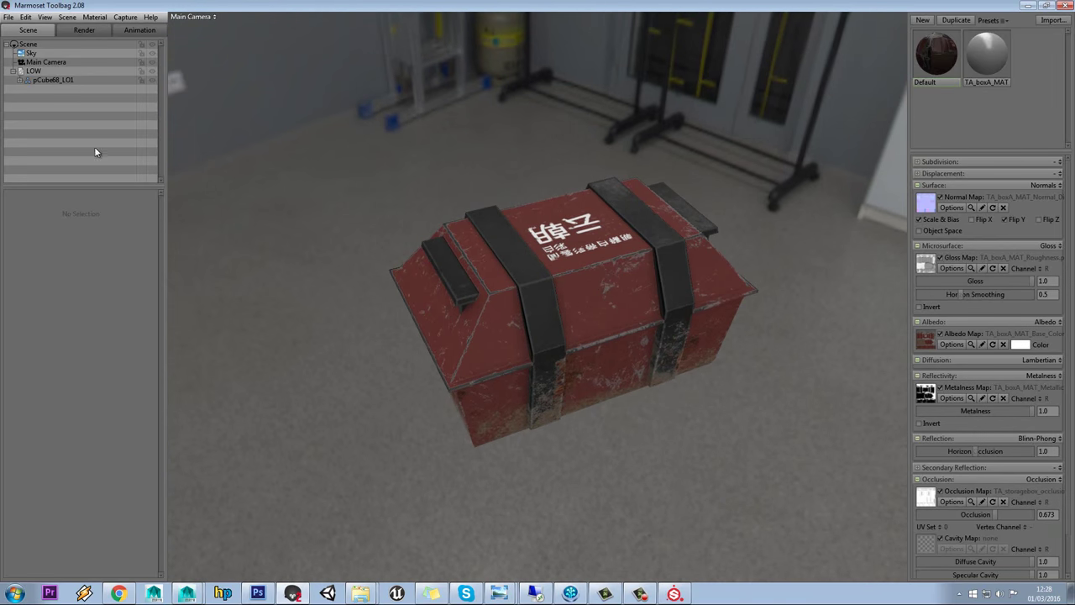
- Rotate the sky lighting and open the Sky presets, trying Castle Sunset and Desert Road on the box
{"action": "left_click", "coordinate": [43, 79]}
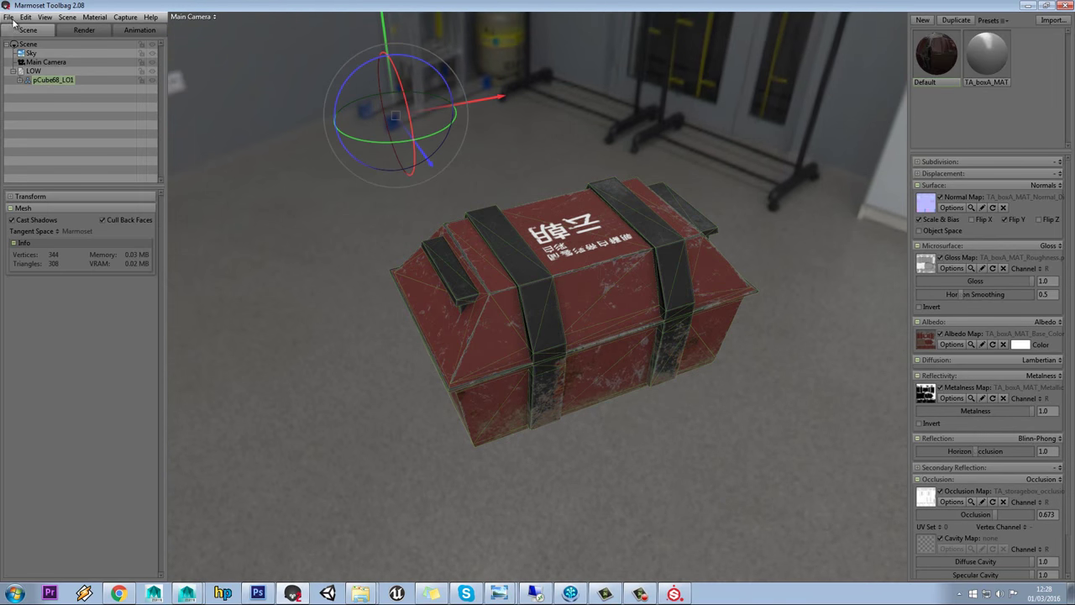
{"action": "left_click", "coordinate": [32, 53]}
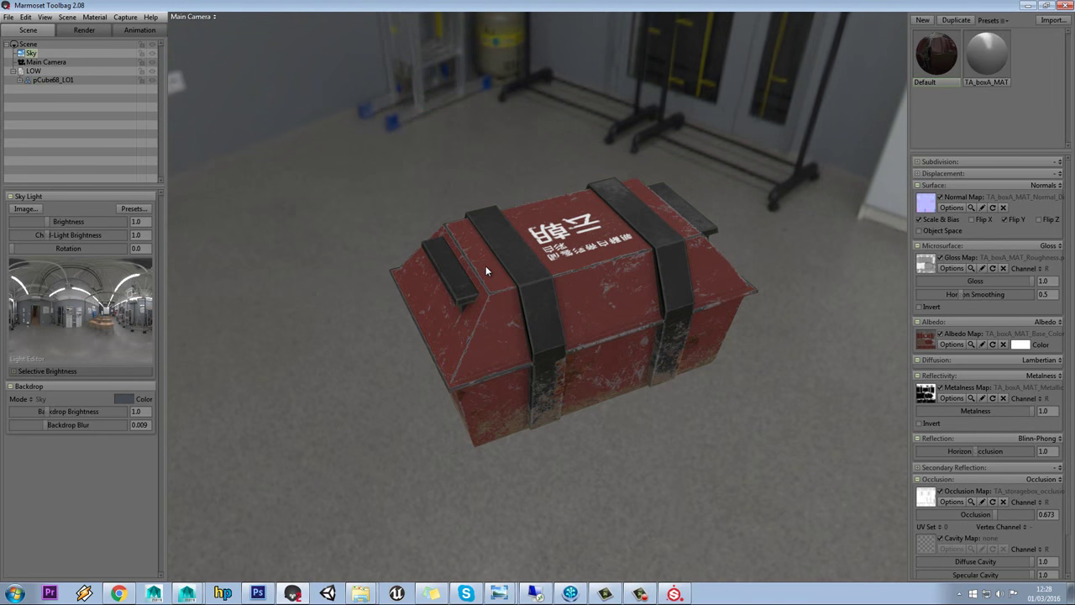
{"action": "left_click_drag", "start_coordinate": [486, 266], "coordinate": [147, 221], "text": "shift"}
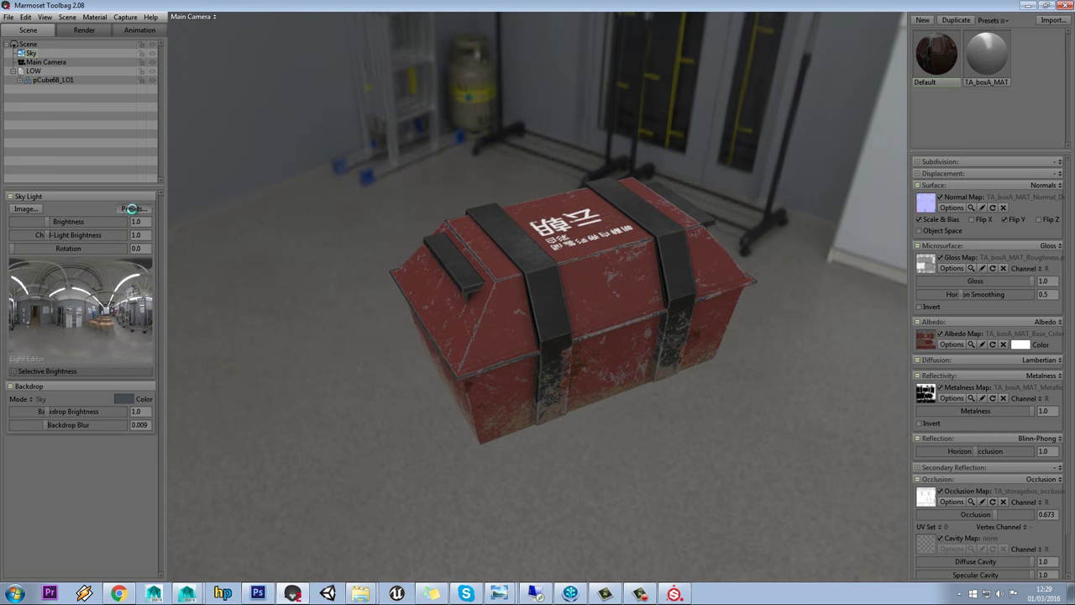
{"action": "left_click", "coordinate": [132, 208]}
{"action": "left_click", "coordinate": [284, 403]}
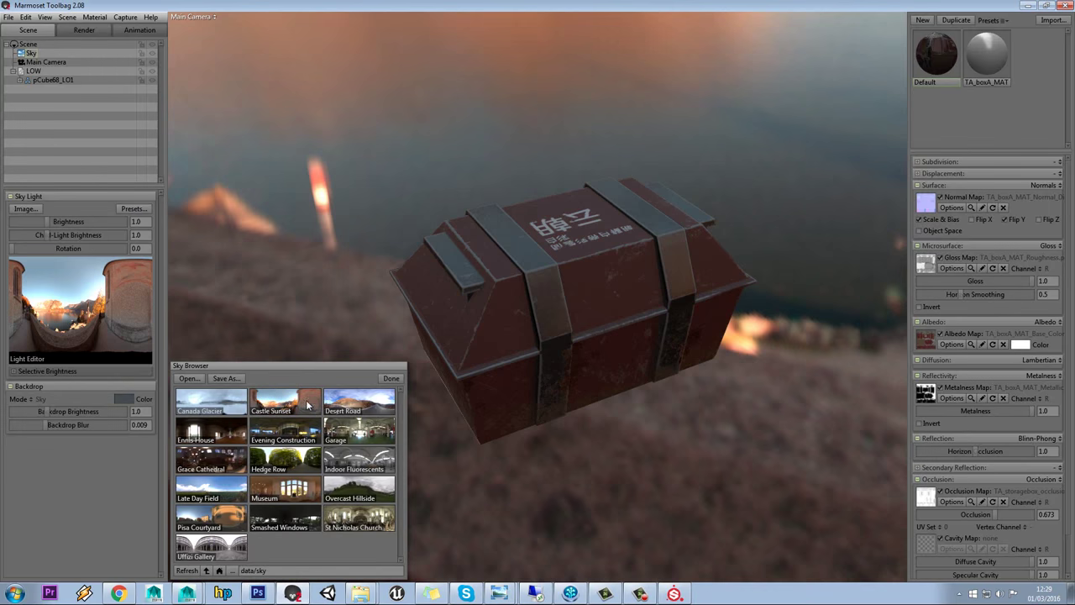
{"action": "left_click", "coordinate": [342, 405]}
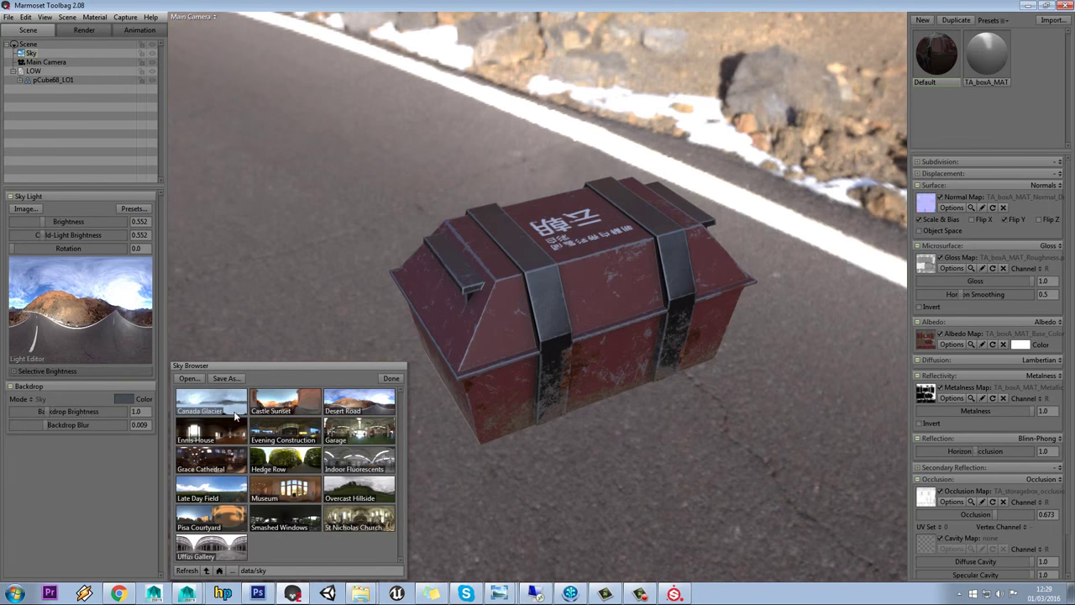
- Try the Museum, Late Day Field, Pisa Courtyard, Smashed Windows and St Nicholas Church sky presets
{"action": "left_click", "coordinate": [294, 489]}
{"action": "left_click", "coordinate": [200, 494]}
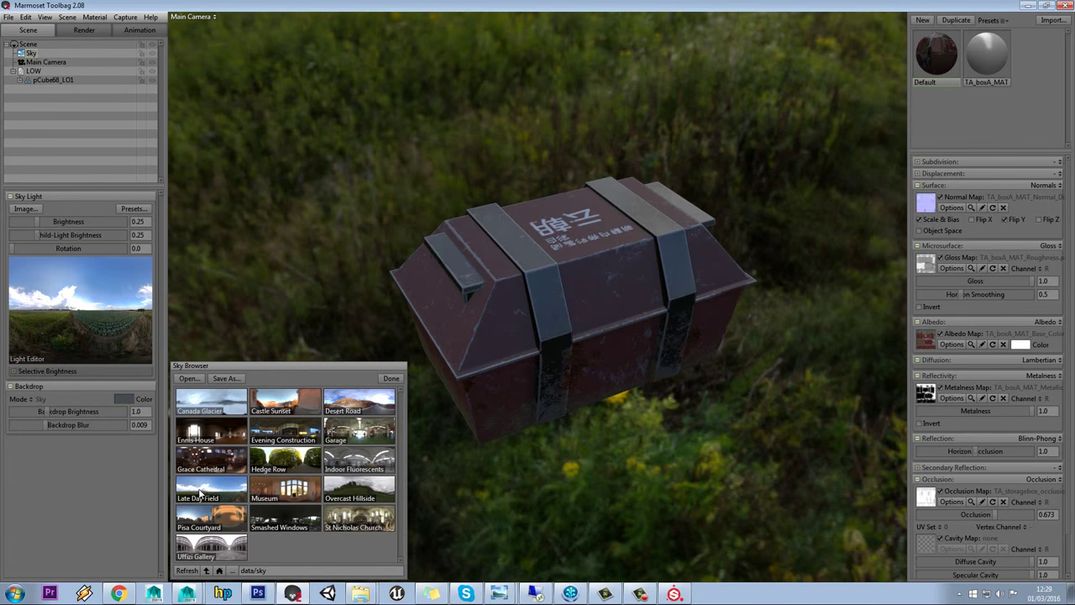
{"action": "left_click", "coordinate": [231, 529]}
{"action": "left_click", "coordinate": [303, 521]}
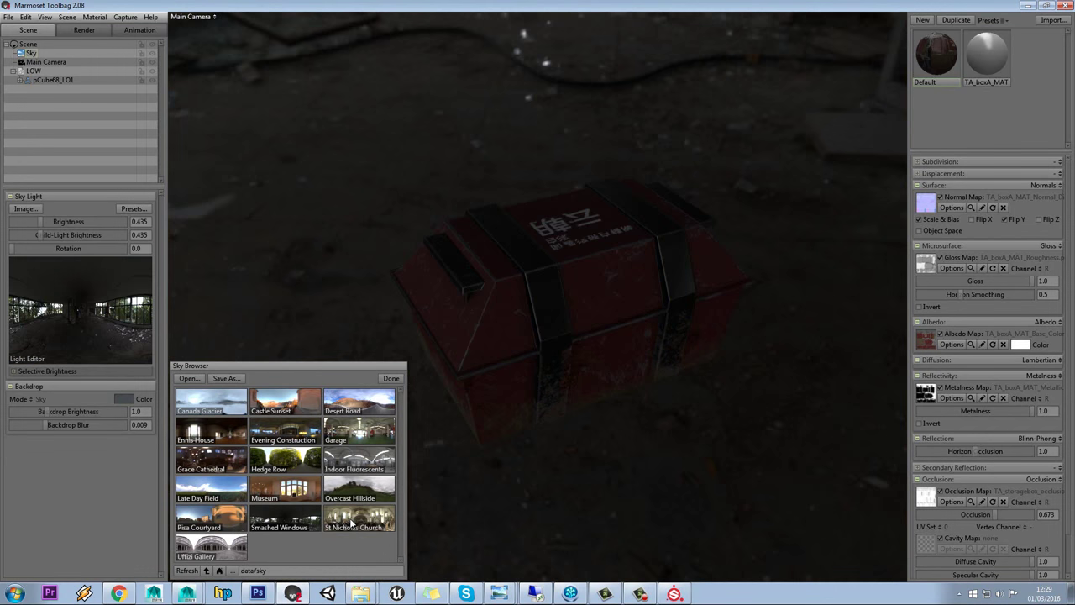
{"action": "left_click", "coordinate": [353, 521]}
- Apply the Desert Road sky preset and close the sky browser
{"action": "left_click", "coordinate": [363, 407]}
{"action": "left_click_drag", "start_coordinate": [487, 370], "coordinate": [399, 282]}
{"action": "left_click", "coordinate": [392, 378]}
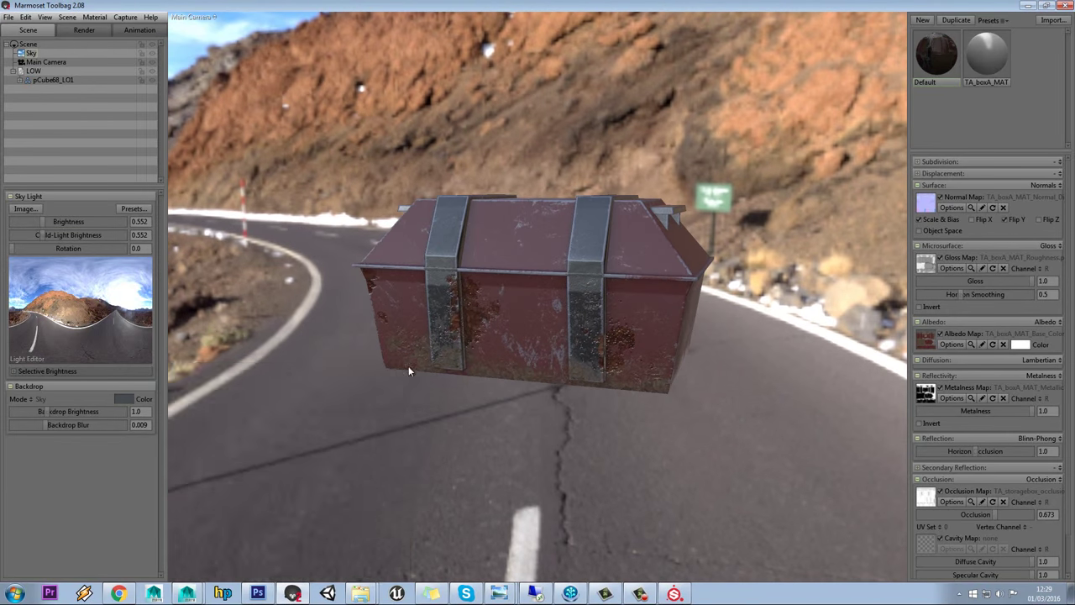
- Set the sky's backdrop mode to Color, inspect the box against it, and deselect everything
{"action": "left_click_drag", "start_coordinate": [410, 368], "coordinate": [396, 417]}
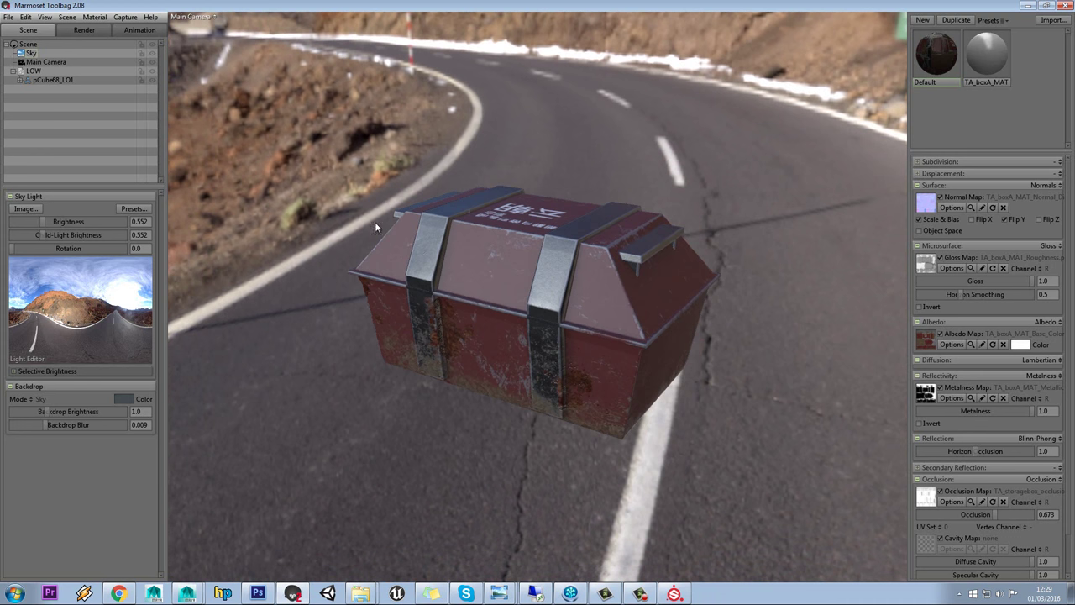
{"action": "left_click", "coordinate": [42, 399]}
{"action": "left_click", "coordinate": [72, 401]}
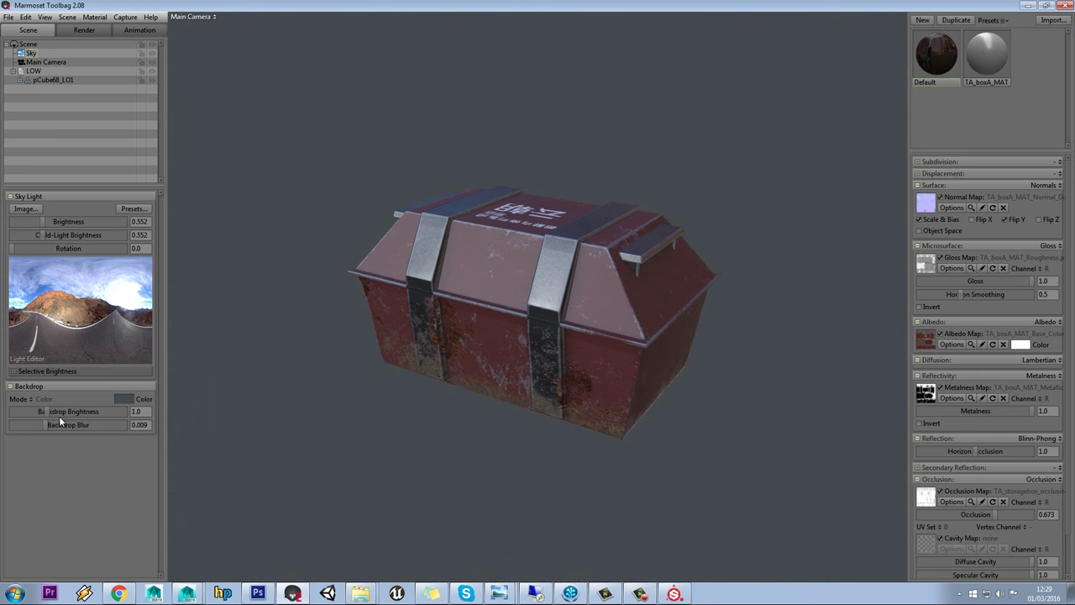
{"action": "left_click_drag", "start_coordinate": [564, 379], "coordinate": [697, 411]}
{"action": "left_click", "coordinate": [594, 390]}
{"action": "left_click", "coordinate": [659, 416]}
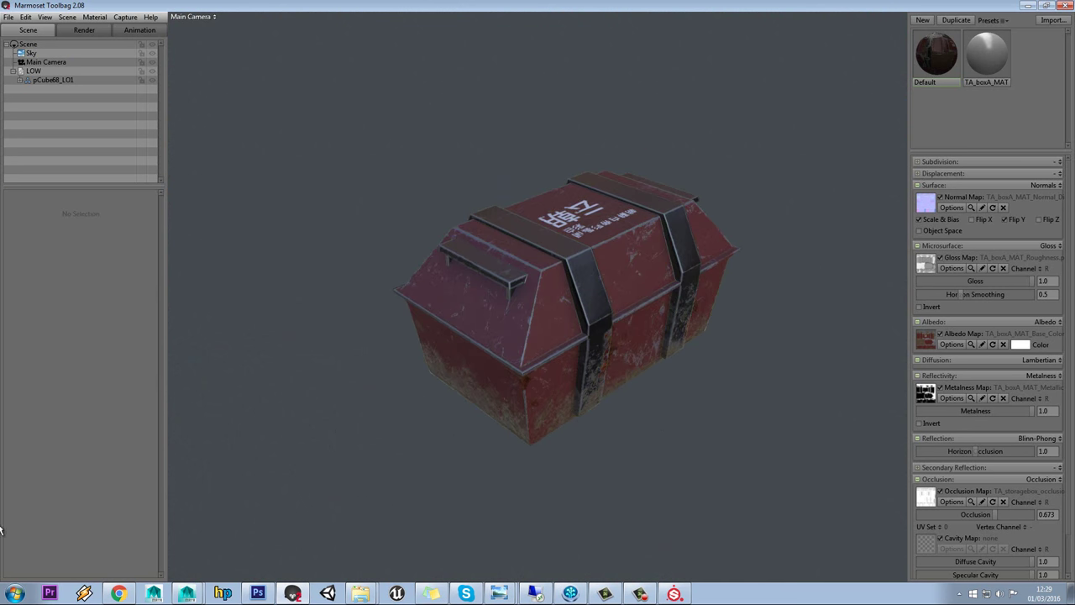
{"action": "key", "text": "alt+Tab"}
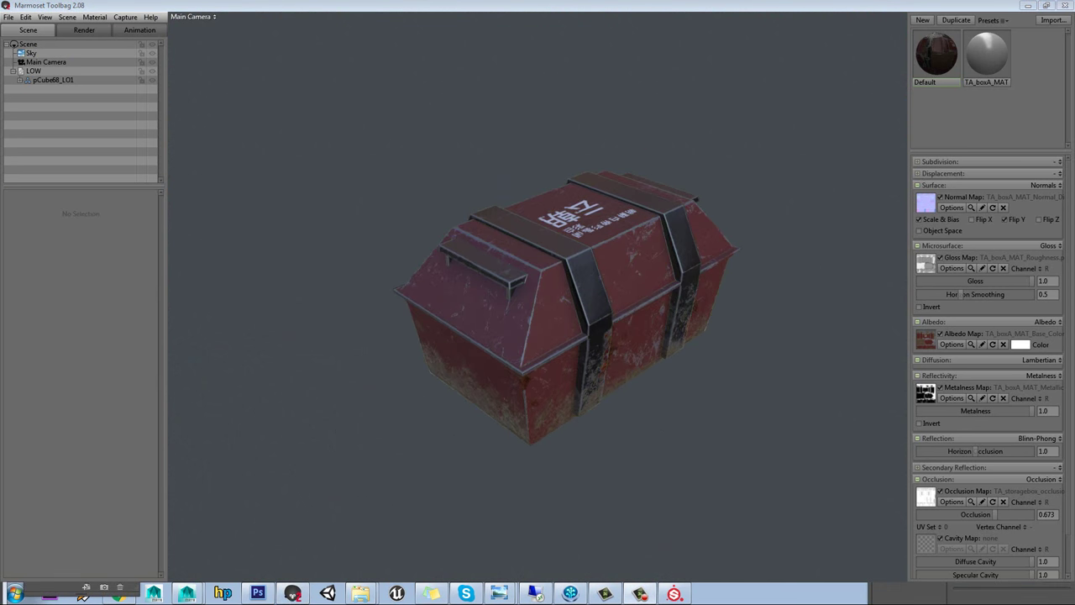